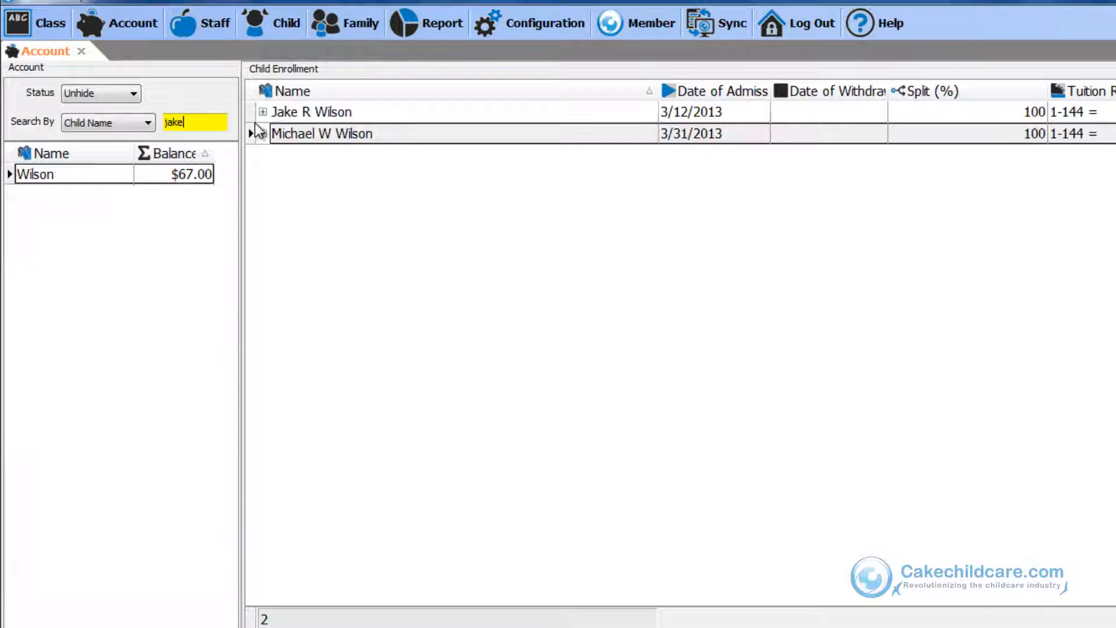
{"action": "left_click", "coordinate": [262, 111]}
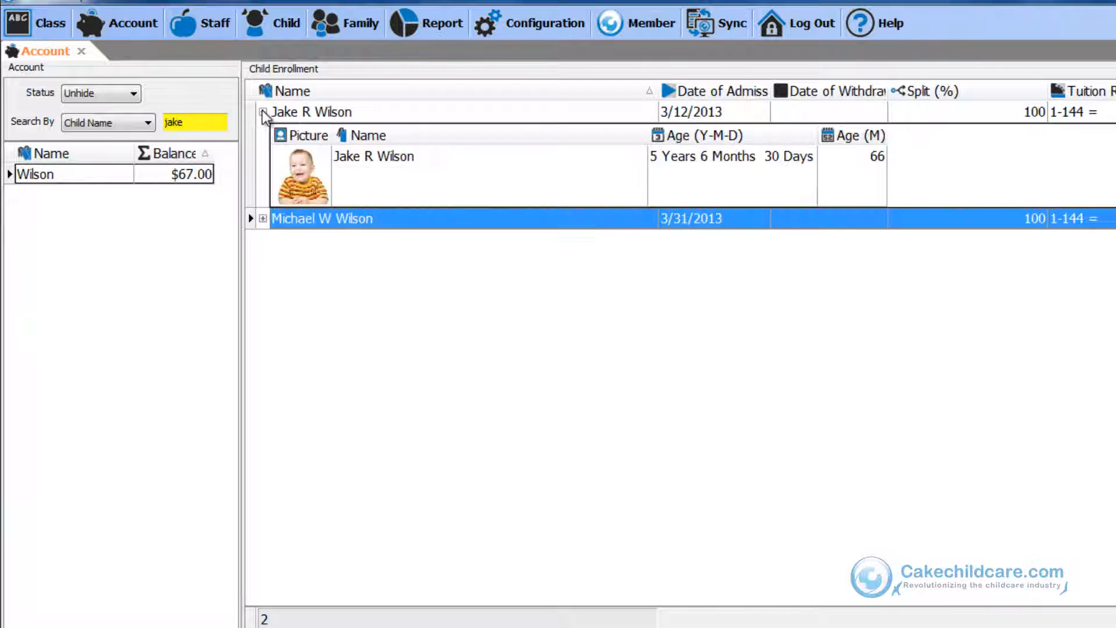
{"action": "left_click", "coordinate": [295, 182]}
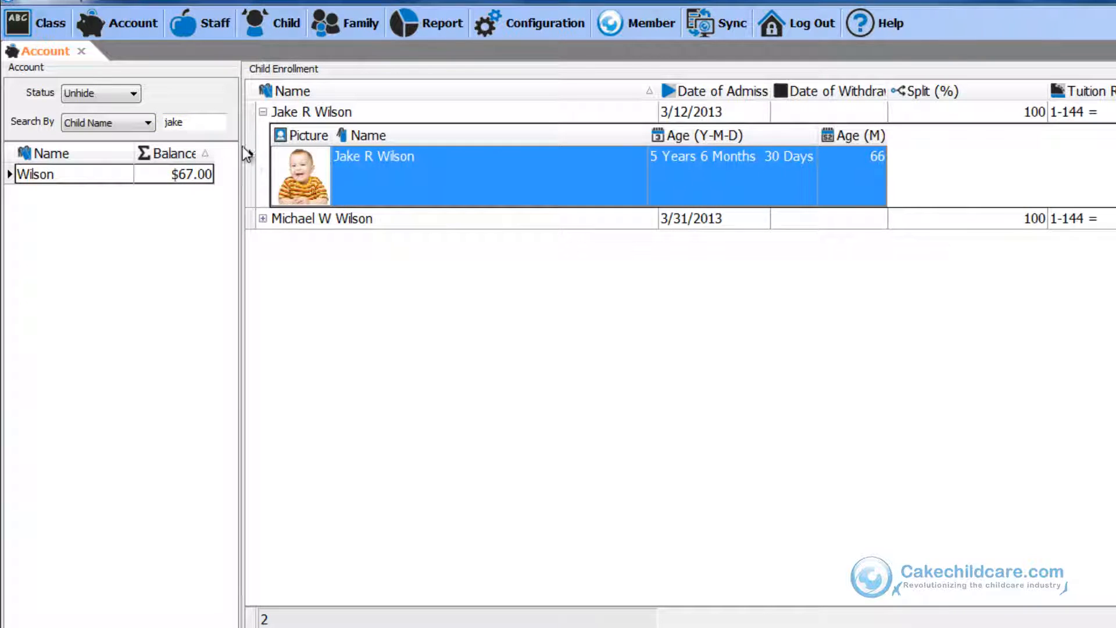
Switch the account status filter to Hide to view hidden accounts, then back to Unhide.
{"action": "left_click", "coordinate": [132, 93]}
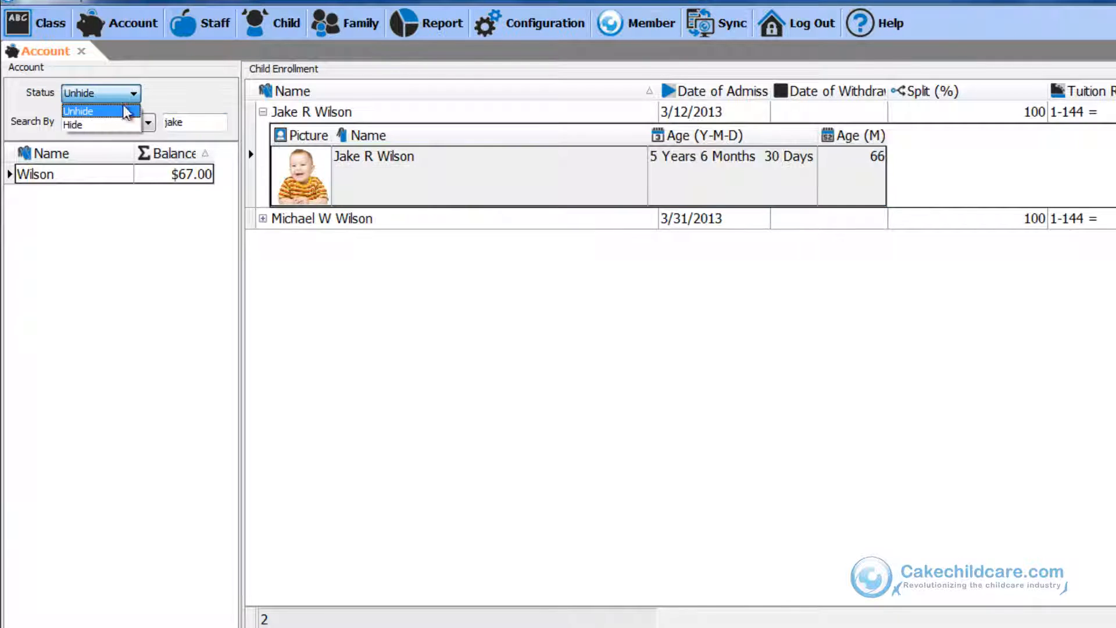
{"action": "left_click", "coordinate": [114, 123]}
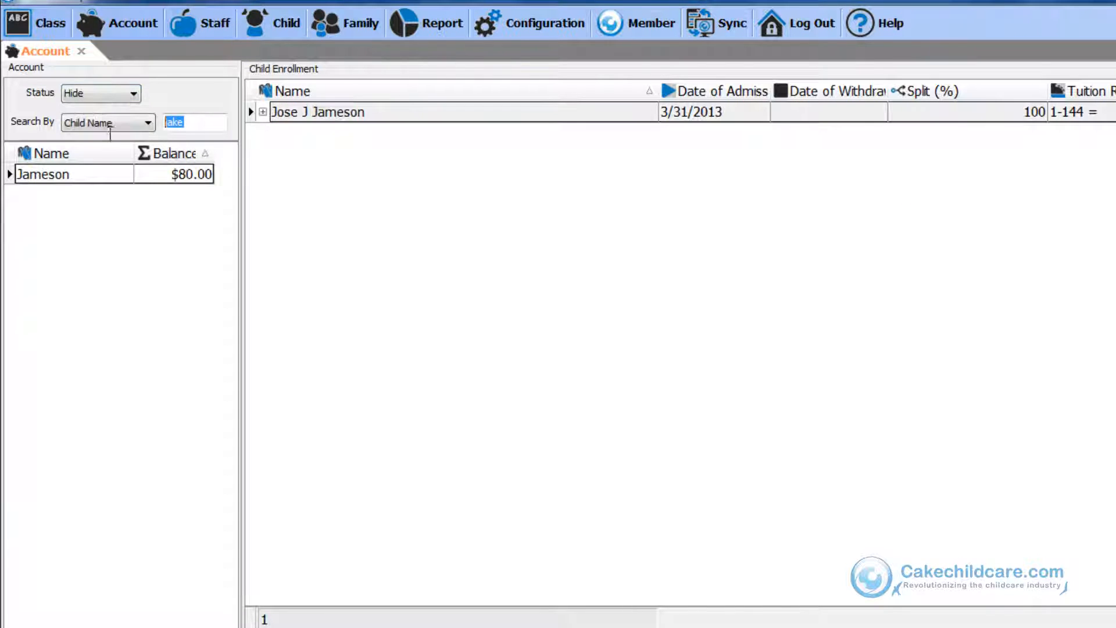
{"action": "left_click", "coordinate": [110, 103]}
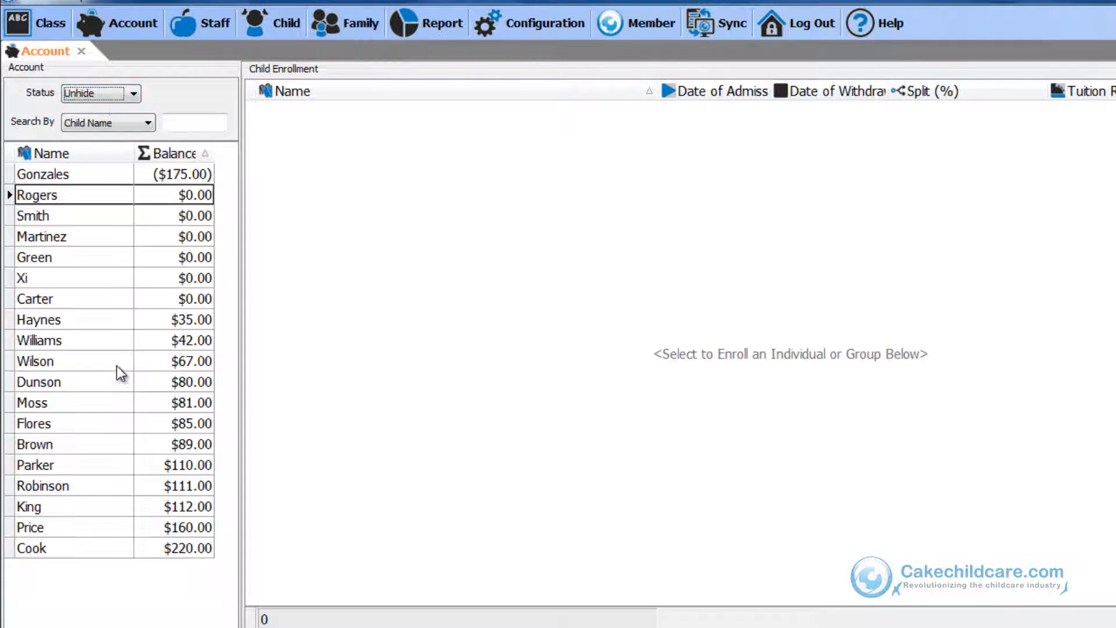
Open the context menu of the Xi account to view its account options.
{"action": "right_click", "coordinate": [99, 279]}
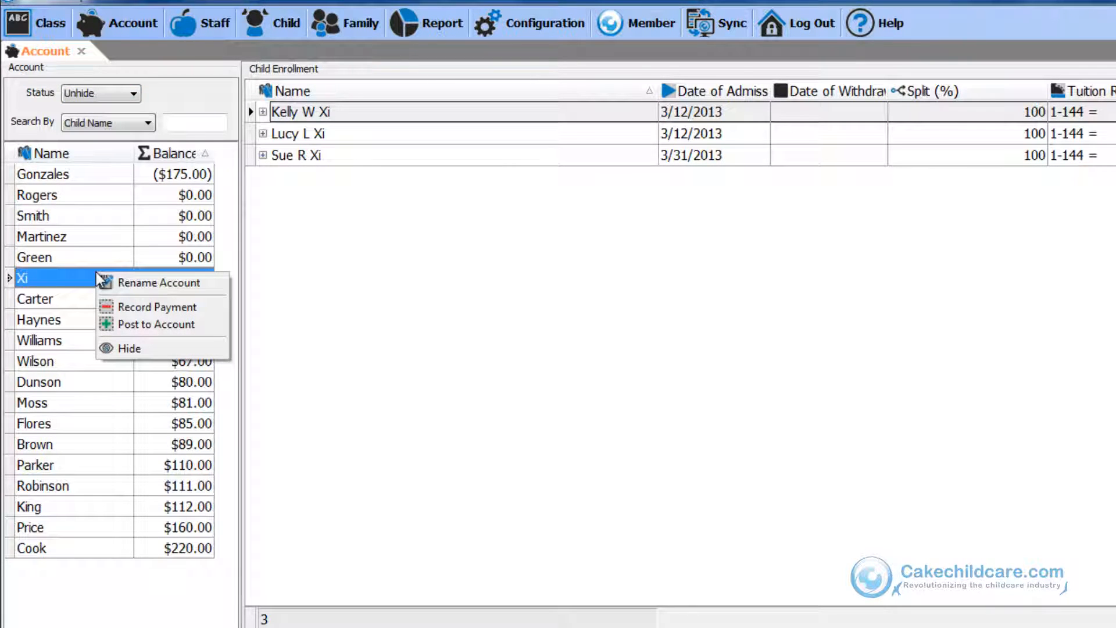
{"action": "left_click", "coordinate": [82, 272]}
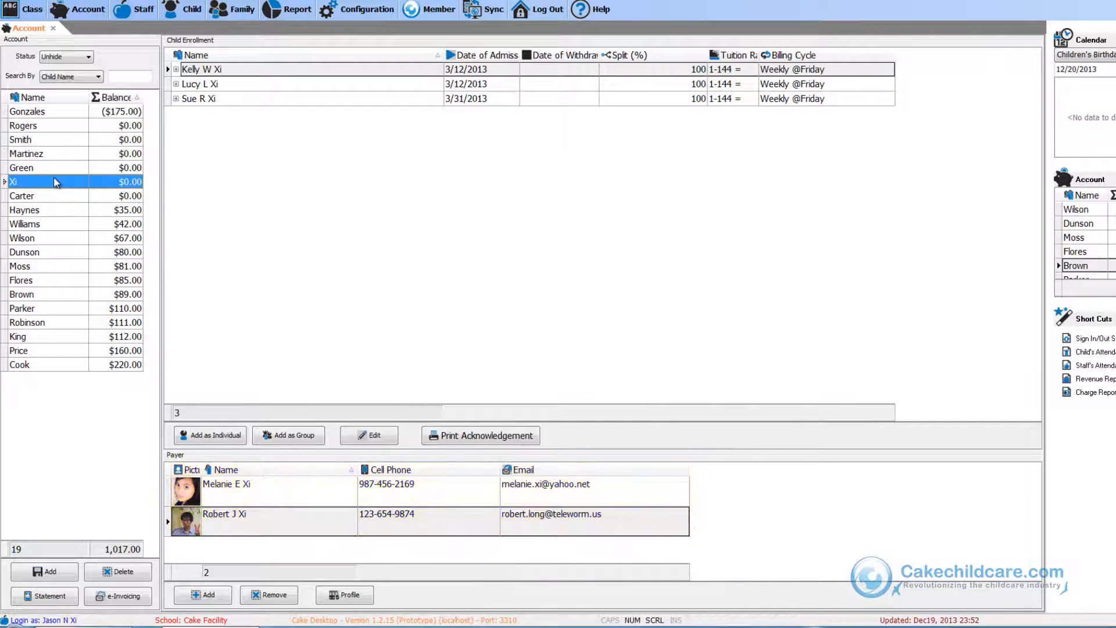
Add a new account named Carter.
{"action": "left_click", "coordinate": [70, 575]}
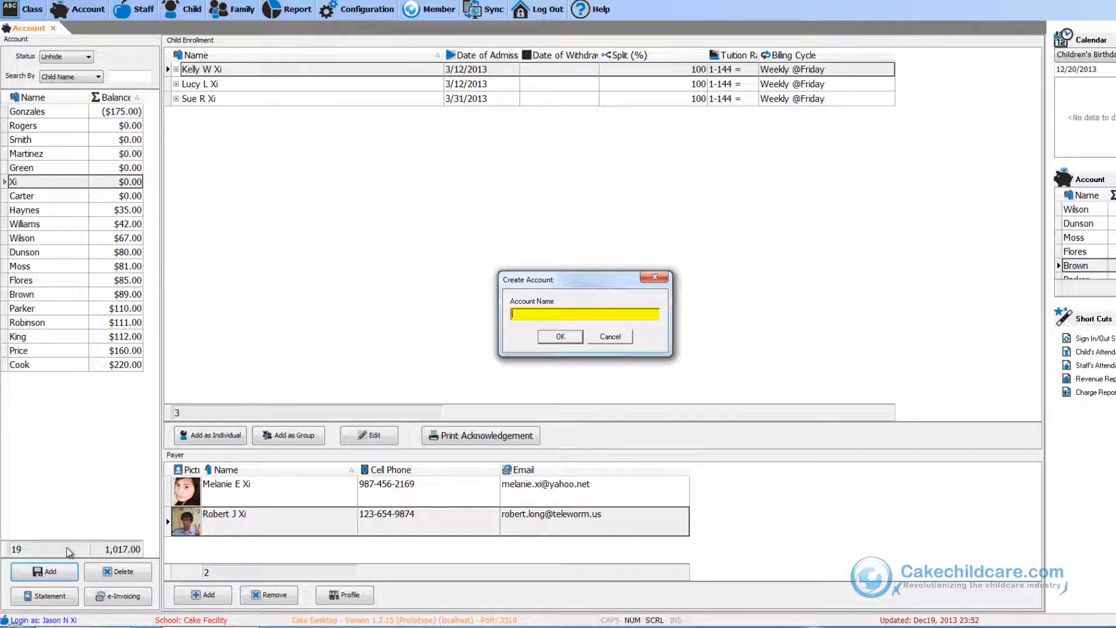
{"action": "type", "text": "Carter"}
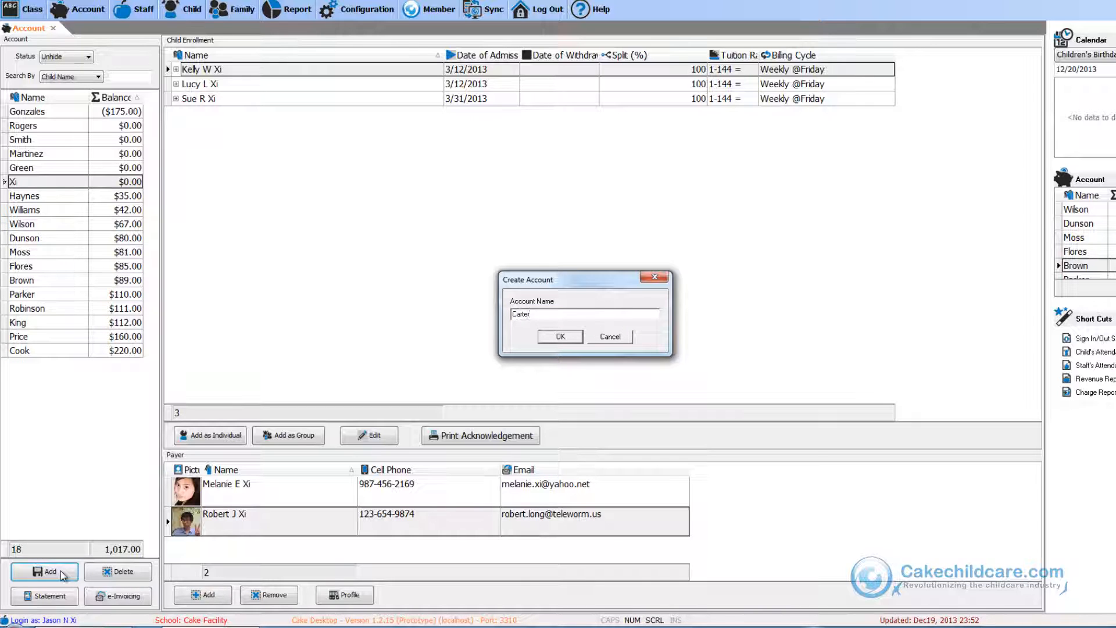
{"action": "key", "text": "Return"}
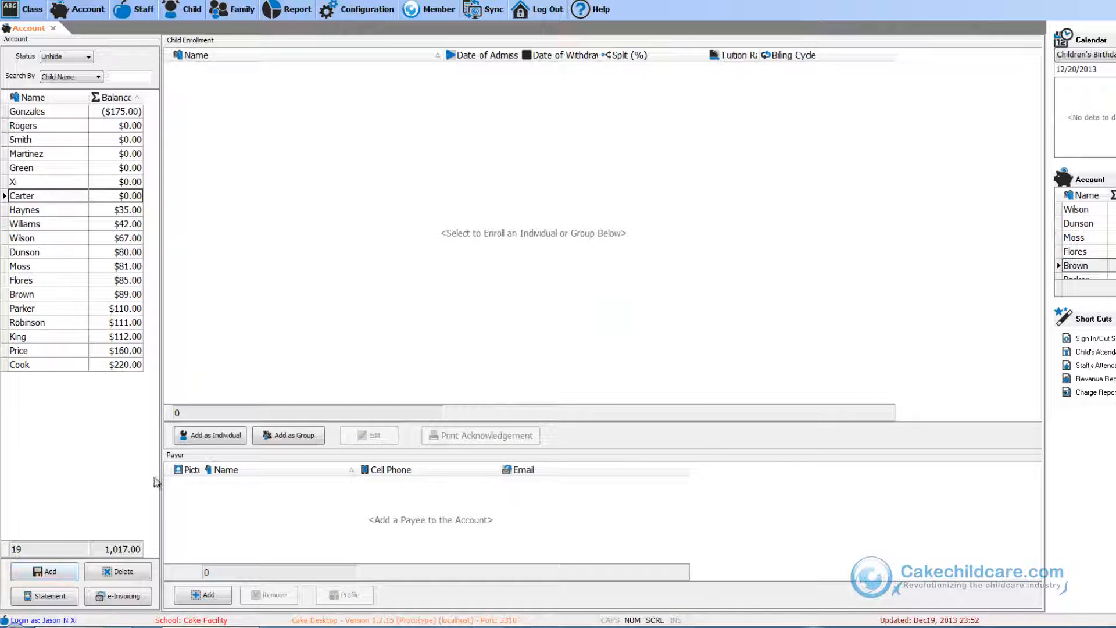
Add an individual child enrollment with today's date as admission date and the withdrawal date cleared.
{"action": "left_click", "coordinate": [205, 435]}
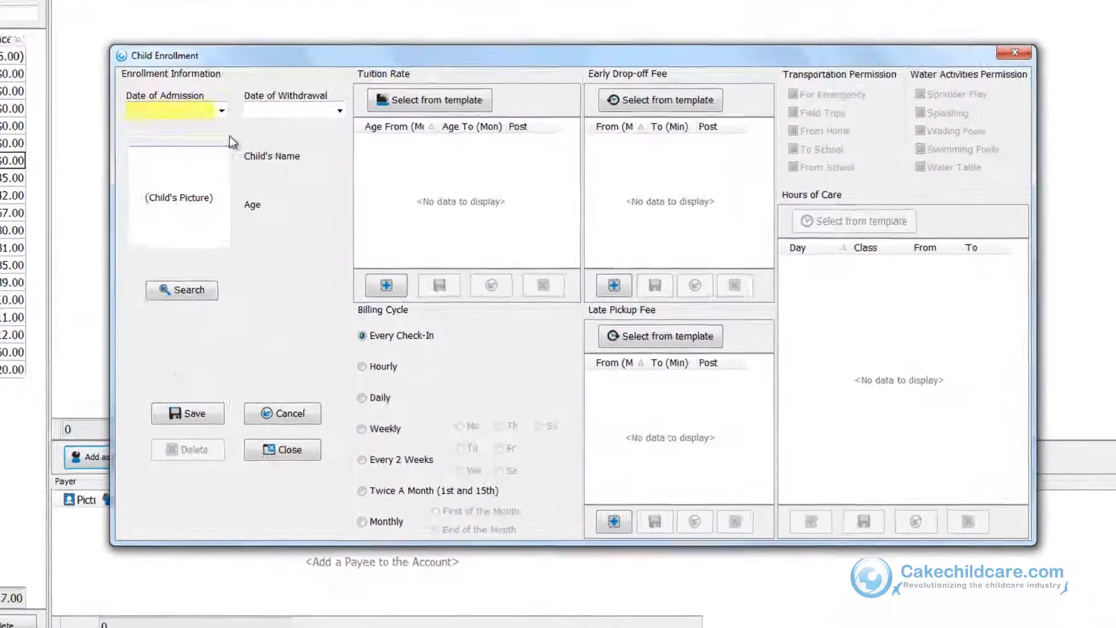
{"action": "left_click", "coordinate": [303, 155]}
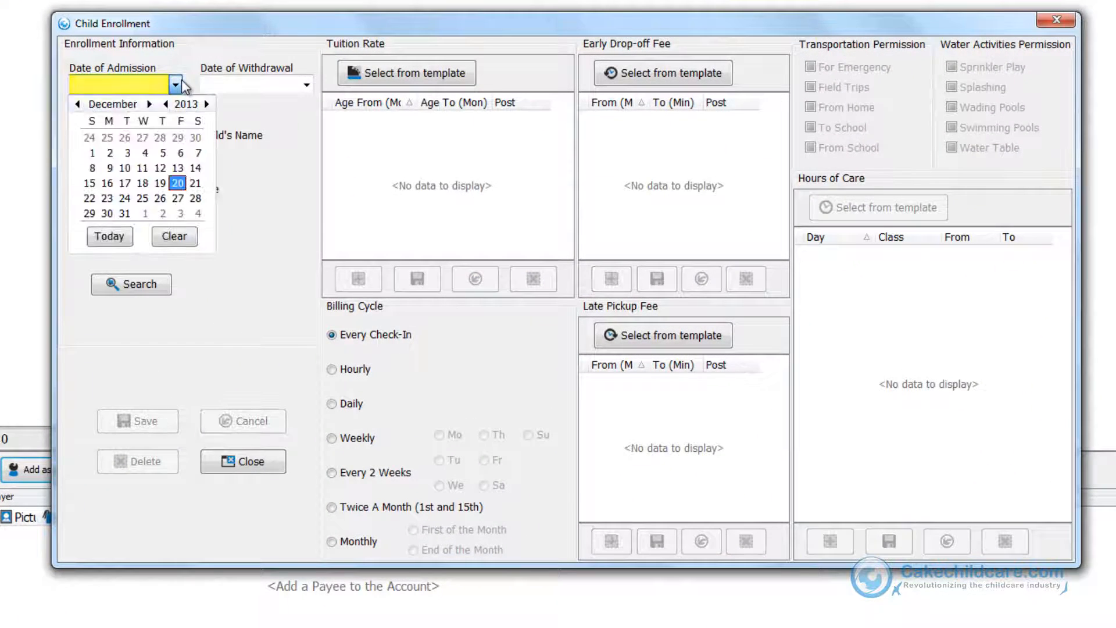
{"action": "left_click", "coordinate": [111, 235]}
{"action": "left_click", "coordinate": [307, 86]}
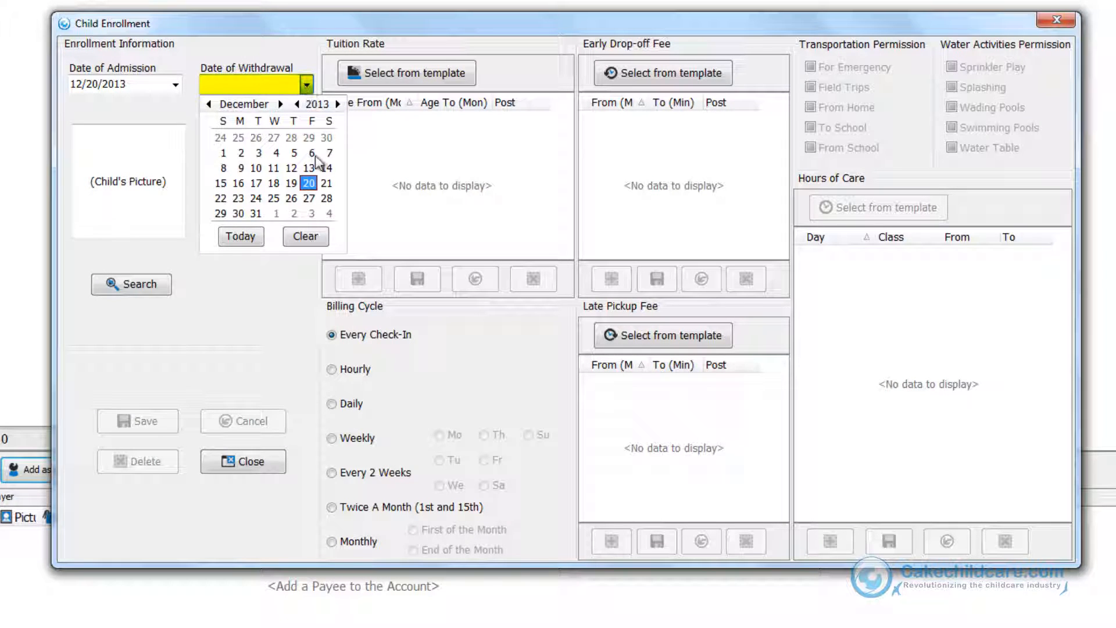
{"action": "left_click", "coordinate": [300, 244]}
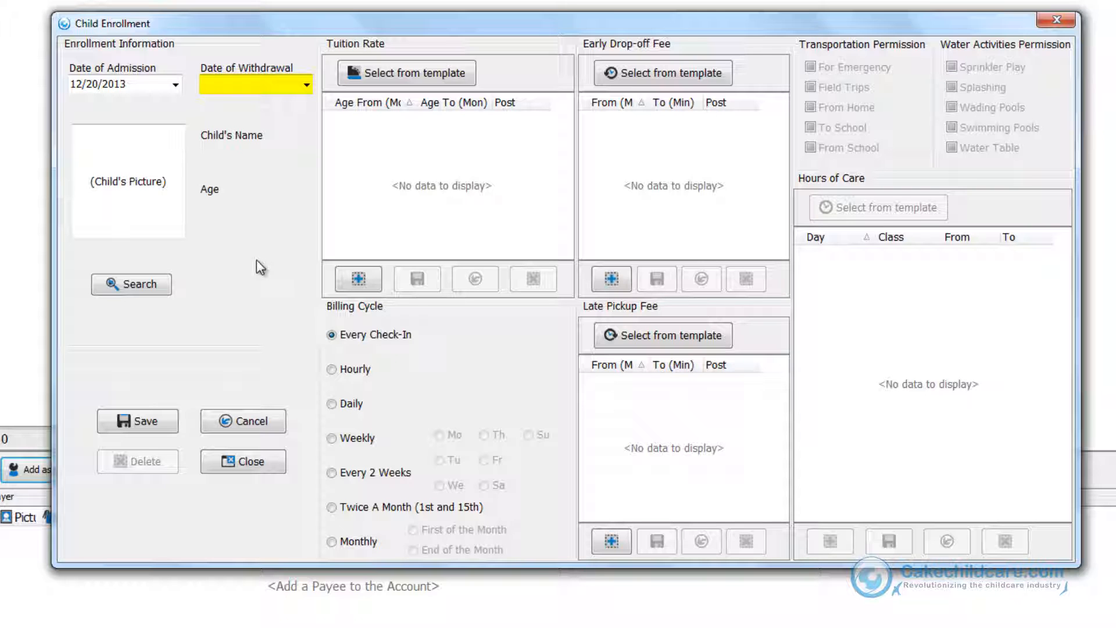
{"action": "left_click", "coordinate": [154, 286]}
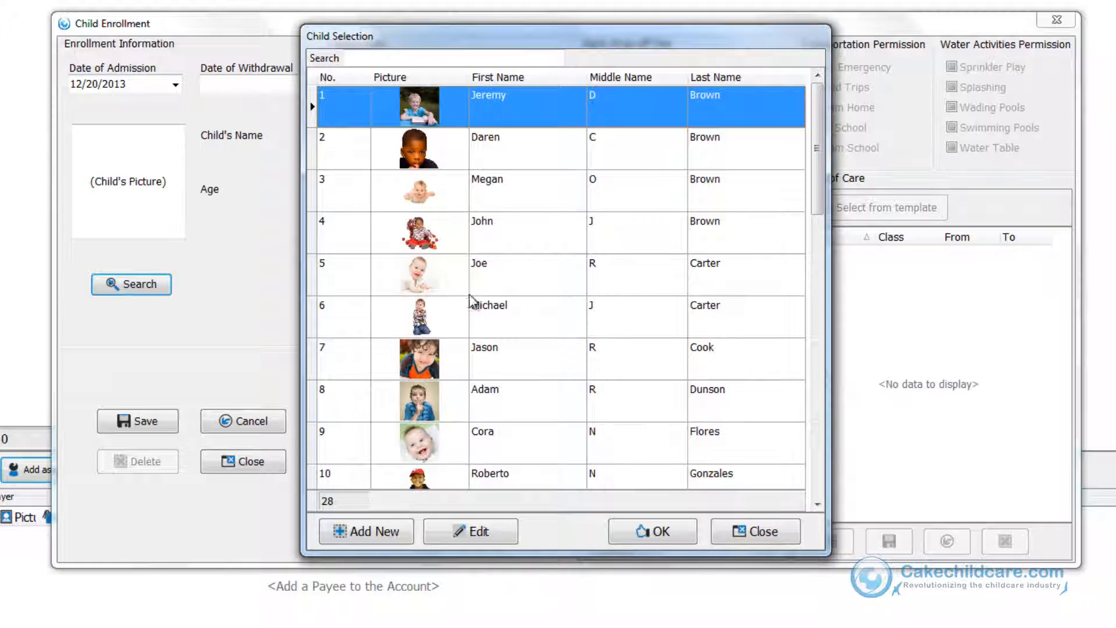
{"action": "left_click", "coordinate": [552, 290]}
{"action": "left_click", "coordinate": [632, 532]}
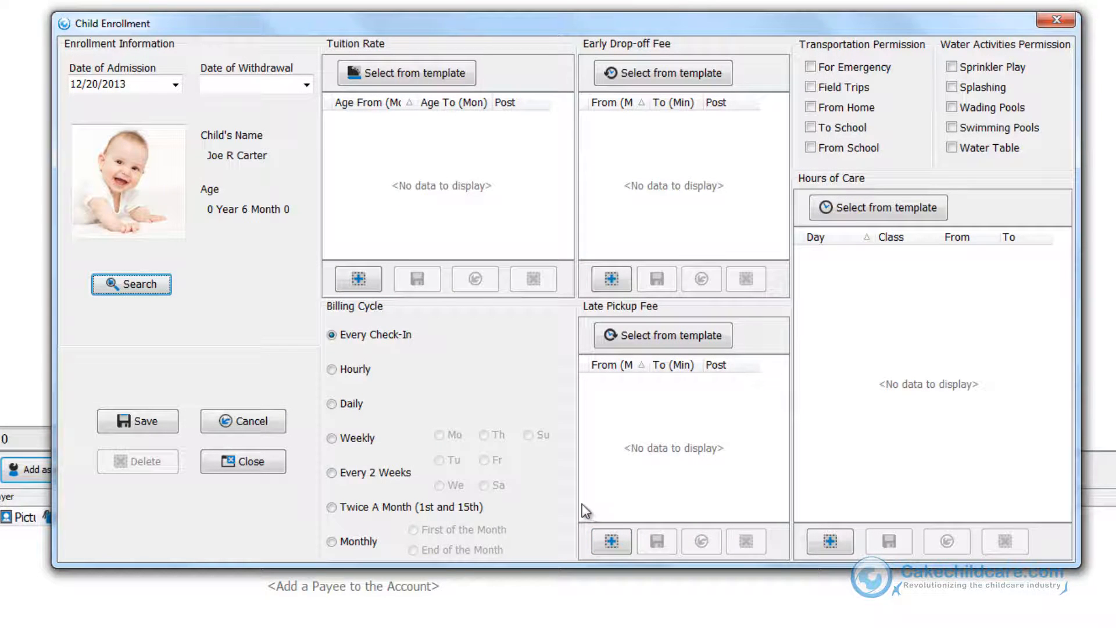
Apply the Full-Time Tuition template to the tuition rate.
{"action": "left_click", "coordinate": [437, 84]}
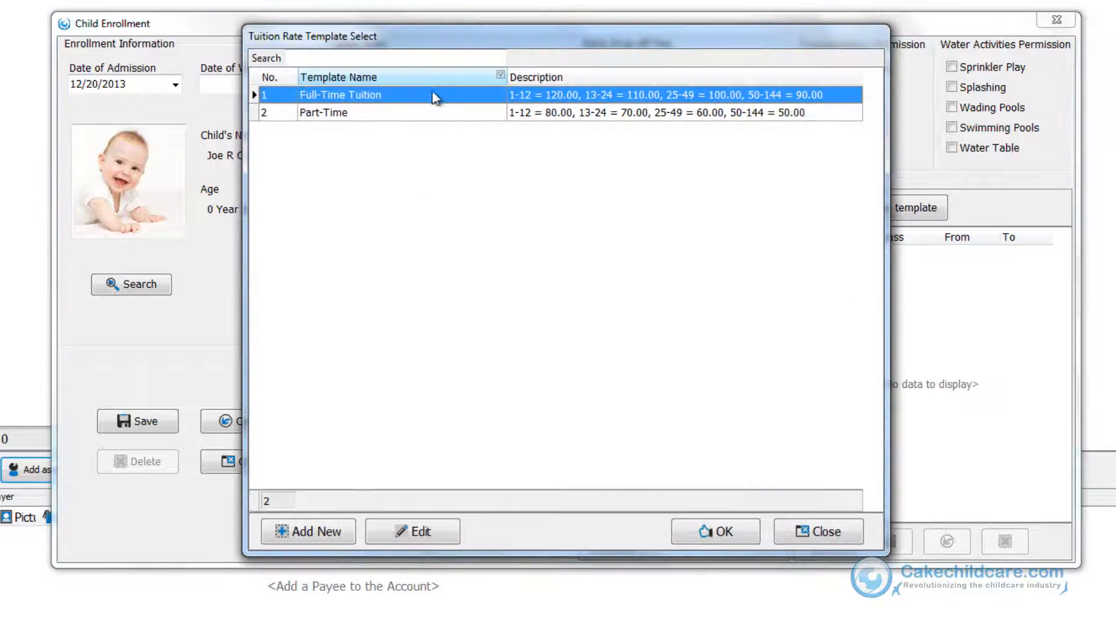
{"action": "left_click", "coordinate": [683, 537]}
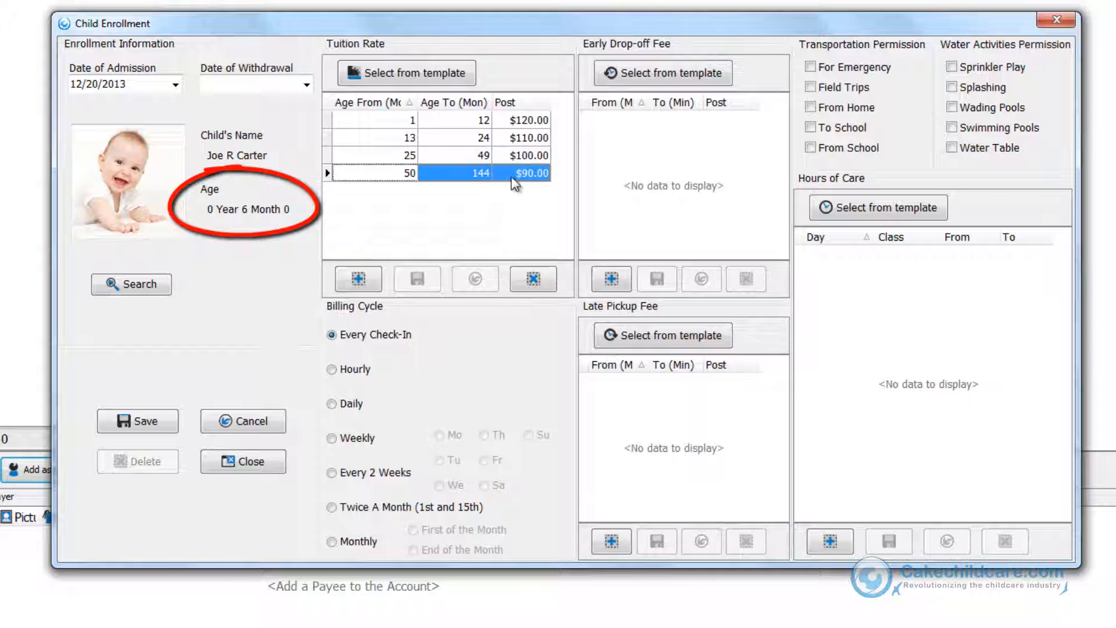
{"action": "left_click", "coordinate": [514, 122]}
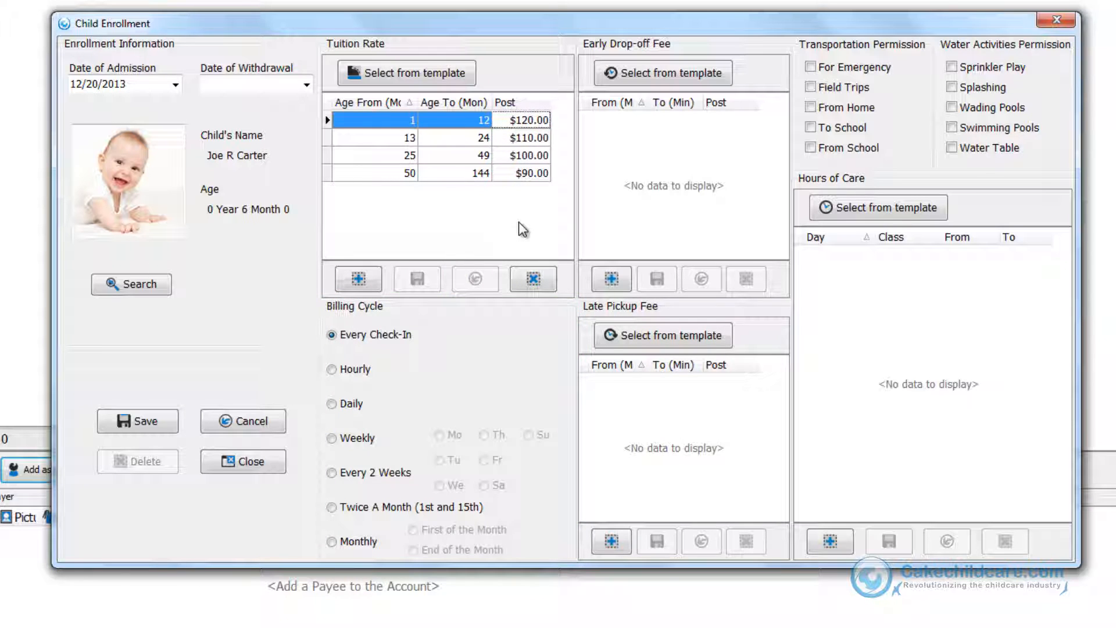
{"action": "left_click", "coordinate": [374, 282]}
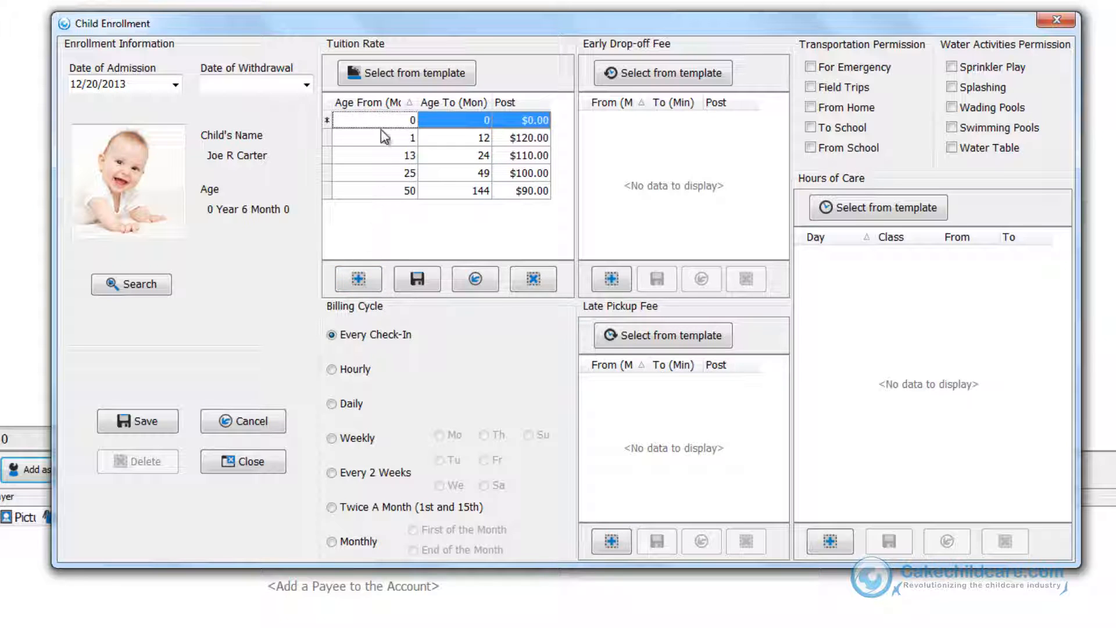
{"action": "left_click", "coordinate": [536, 281]}
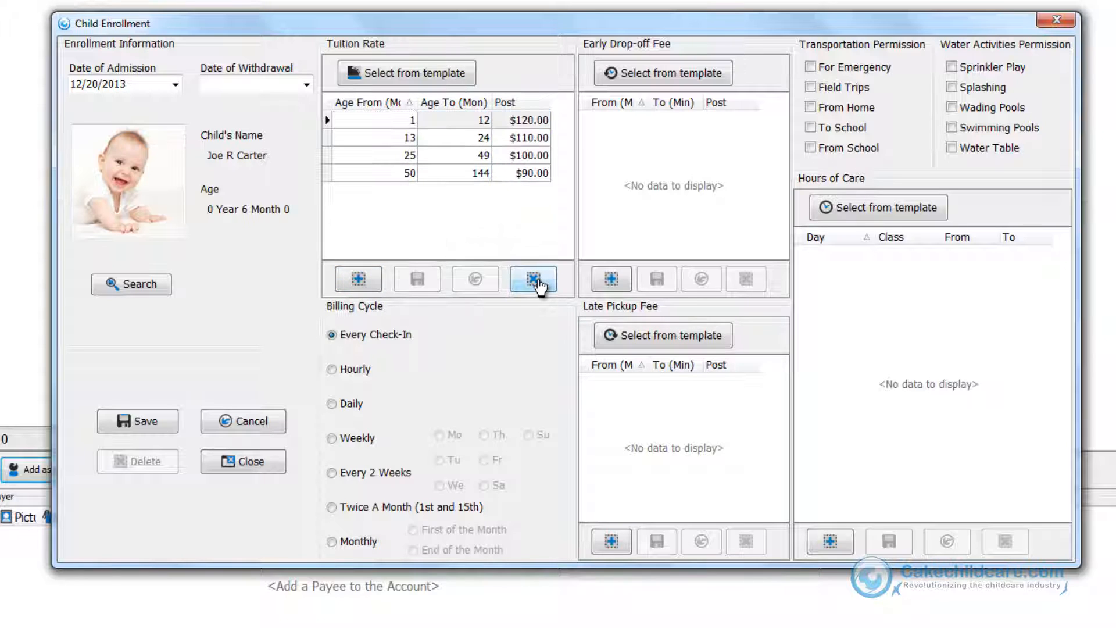
Set the billing cycle to Weekly on Friday.
{"action": "left_click", "coordinate": [355, 439]}
{"action": "left_click", "coordinate": [482, 460]}
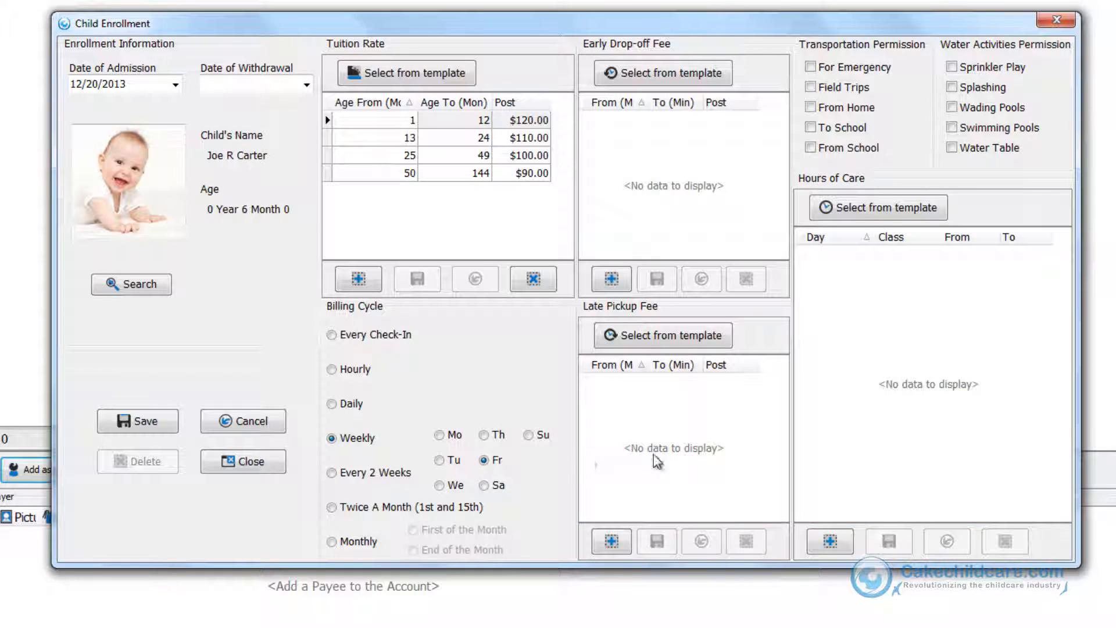
Apply the Full-Time Hours of Care template to the hours of care.
{"action": "left_click", "coordinate": [945, 210]}
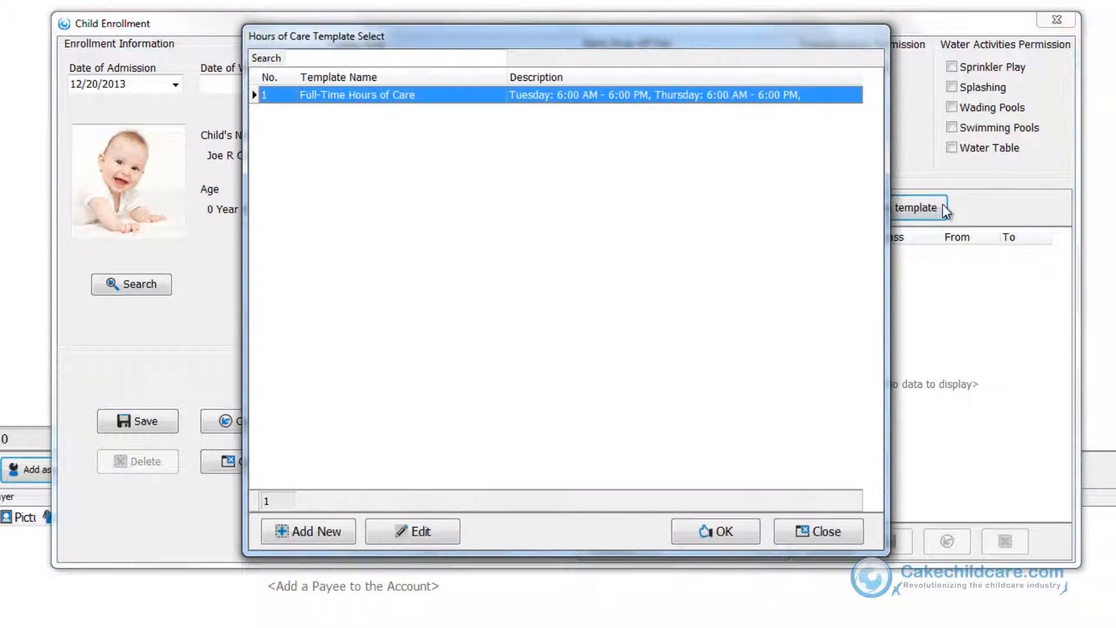
{"action": "left_click", "coordinate": [687, 535]}
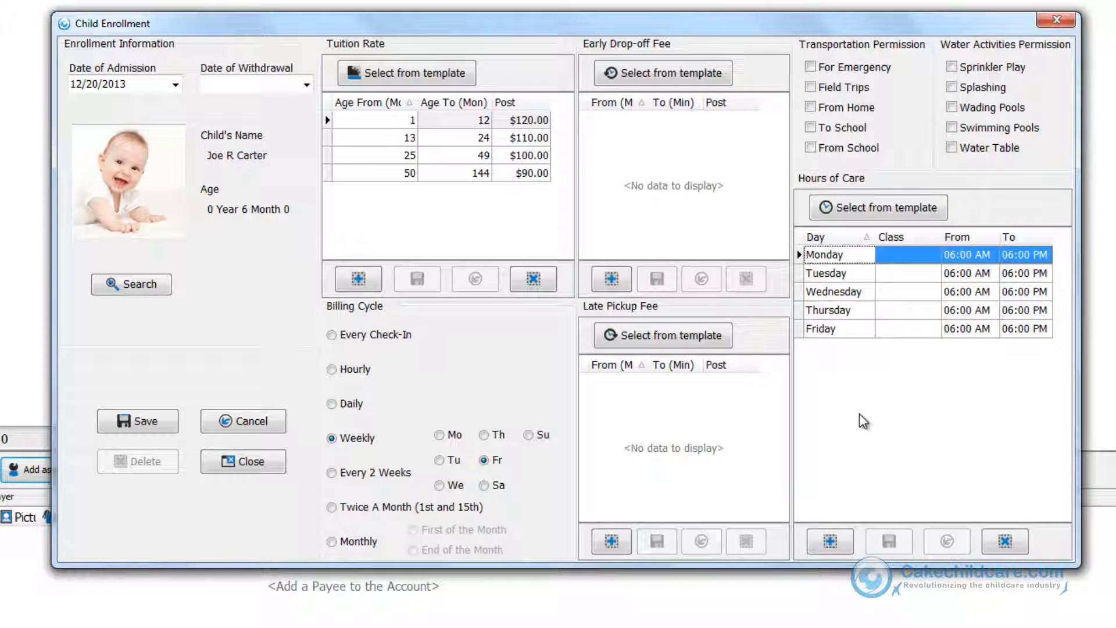
Change the start time to 07:00 AM for Monday through Friday in the hours of care.
{"action": "left_click", "coordinate": [971, 256]}
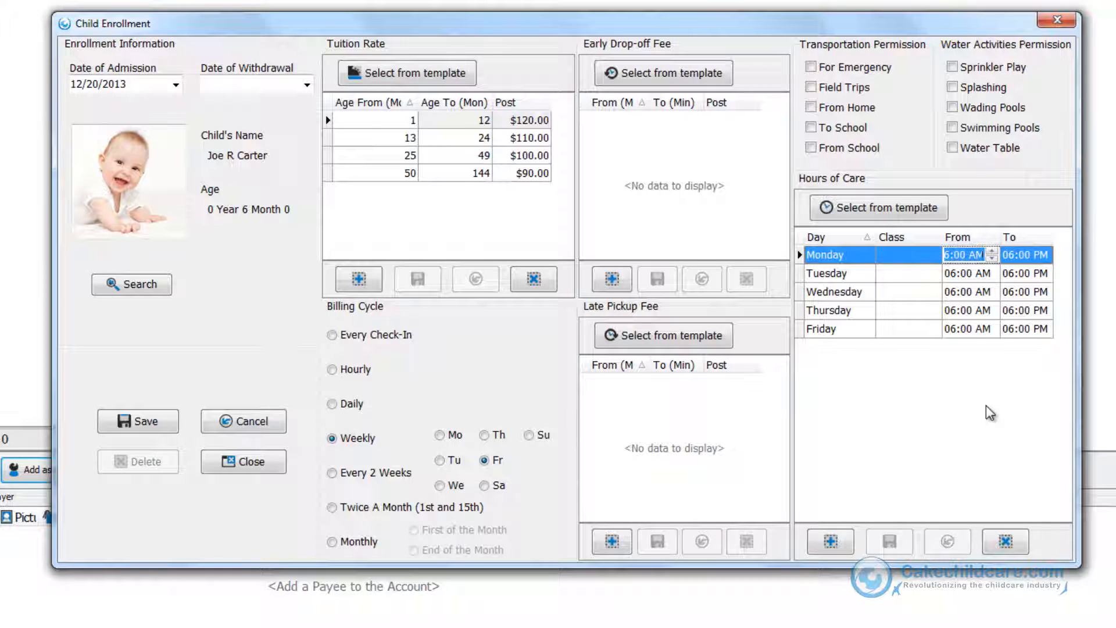
{"action": "type", "text": "07"}
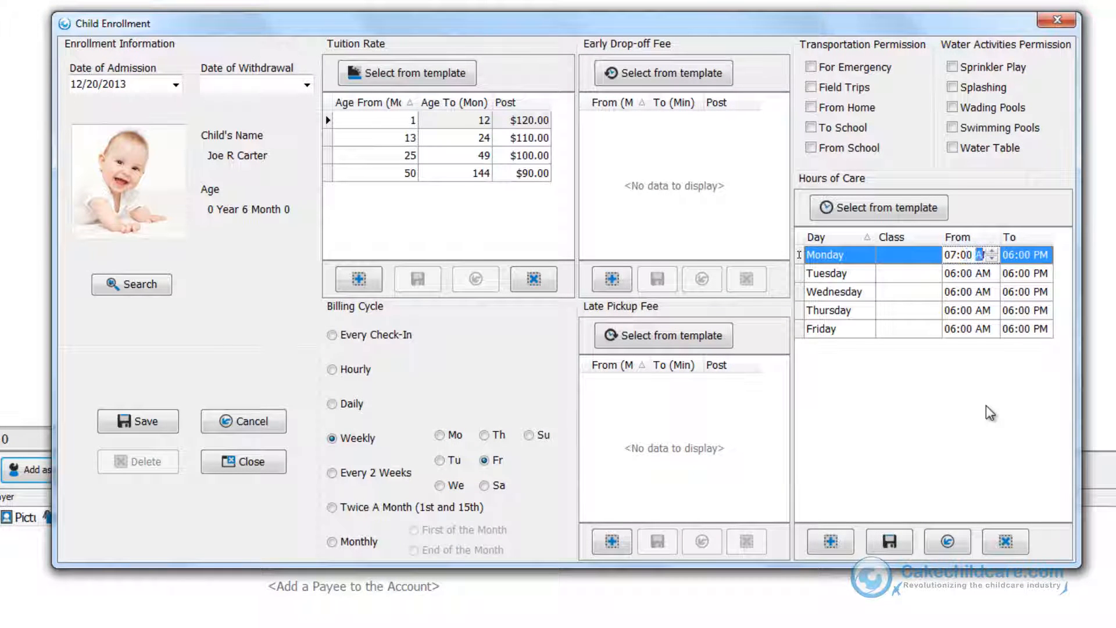
{"action": "double_click", "coordinate": [956, 256]}
{"action": "key", "text": "ctrl+c"}
{"action": "left_click", "coordinate": [962, 276]}
{"action": "key", "text": "ctrl+v"}
{"action": "left_click", "coordinate": [957, 293]}
{"action": "key", "text": "ctrl+v"}
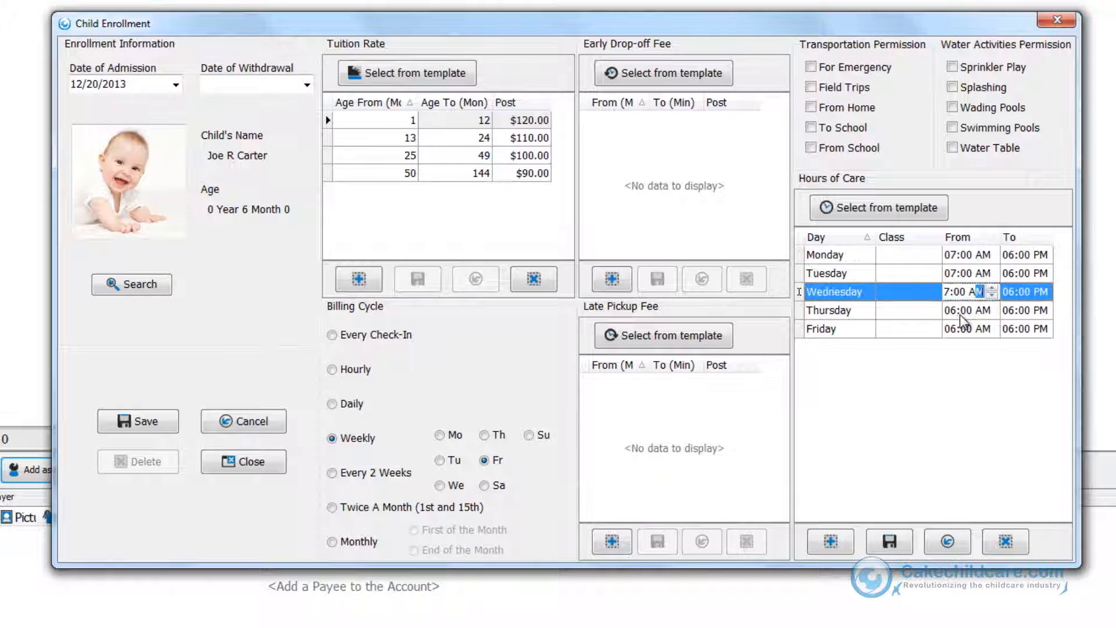
{"action": "left_click", "coordinate": [960, 311]}
{"action": "key", "text": "ctrl+v"}
{"action": "left_click", "coordinate": [956, 329]}
{"action": "key", "text": "ctrl+v"}
{"action": "left_click", "coordinate": [954, 381]}
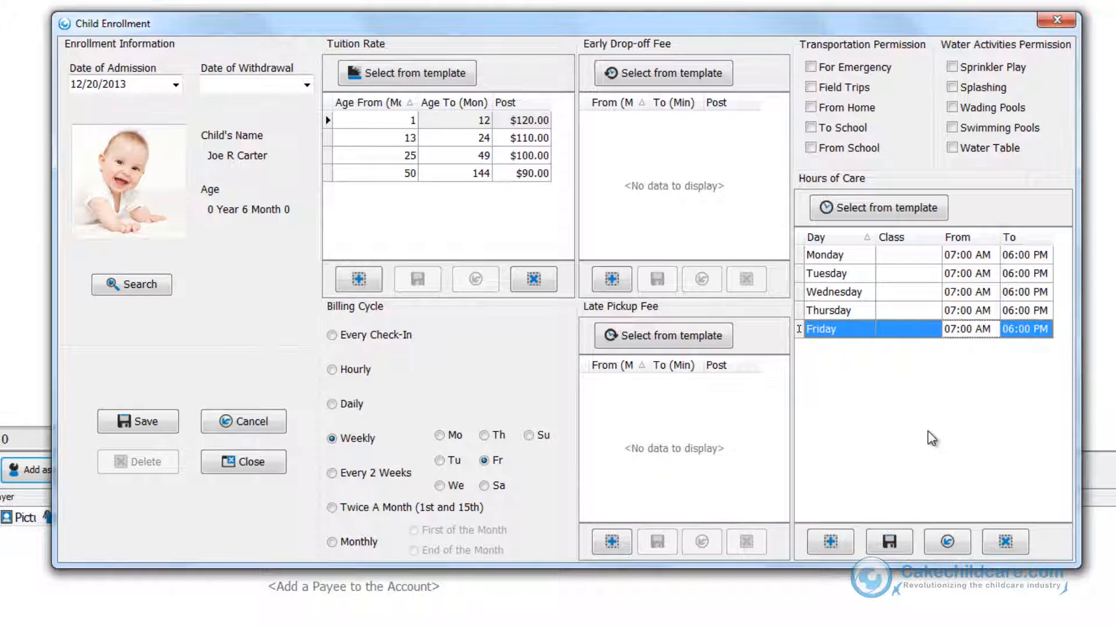
Assign the Infants class to every day from Monday to Friday in the hours of care.
{"action": "left_click", "coordinate": [933, 329]}
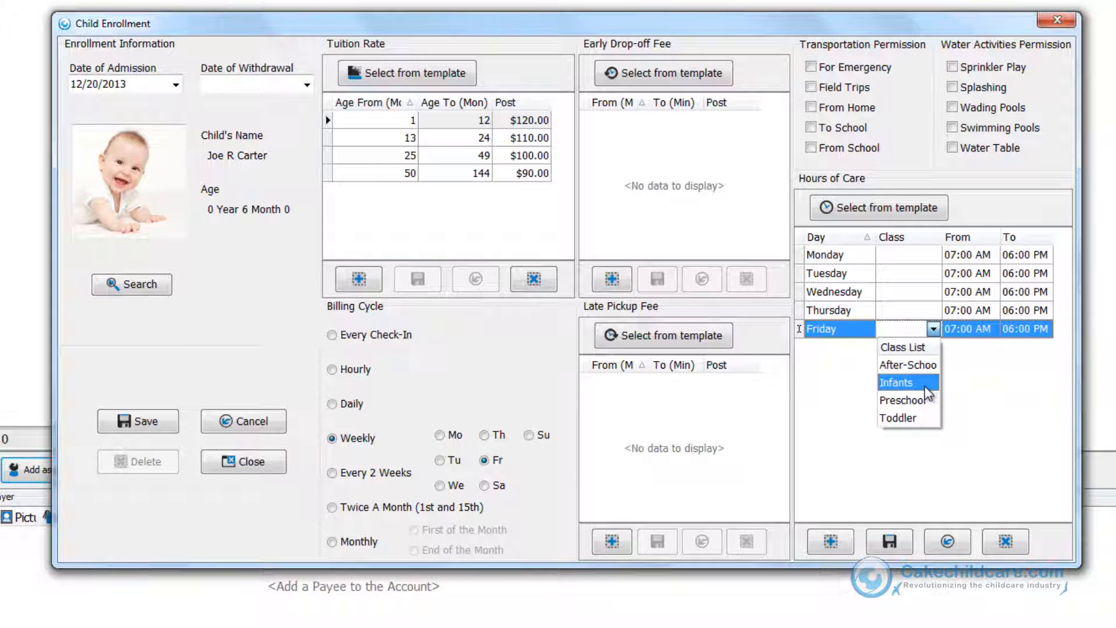
{"action": "left_click", "coordinate": [924, 383]}
{"action": "left_click", "coordinate": [933, 309]}
{"action": "left_click", "coordinate": [924, 364]}
{"action": "left_click", "coordinate": [933, 291]}
{"action": "left_click", "coordinate": [924, 346]}
{"action": "left_click", "coordinate": [933, 272]}
{"action": "left_click", "coordinate": [924, 328]}
{"action": "left_click", "coordinate": [933, 254]}
{"action": "left_click", "coordinate": [924, 309]}
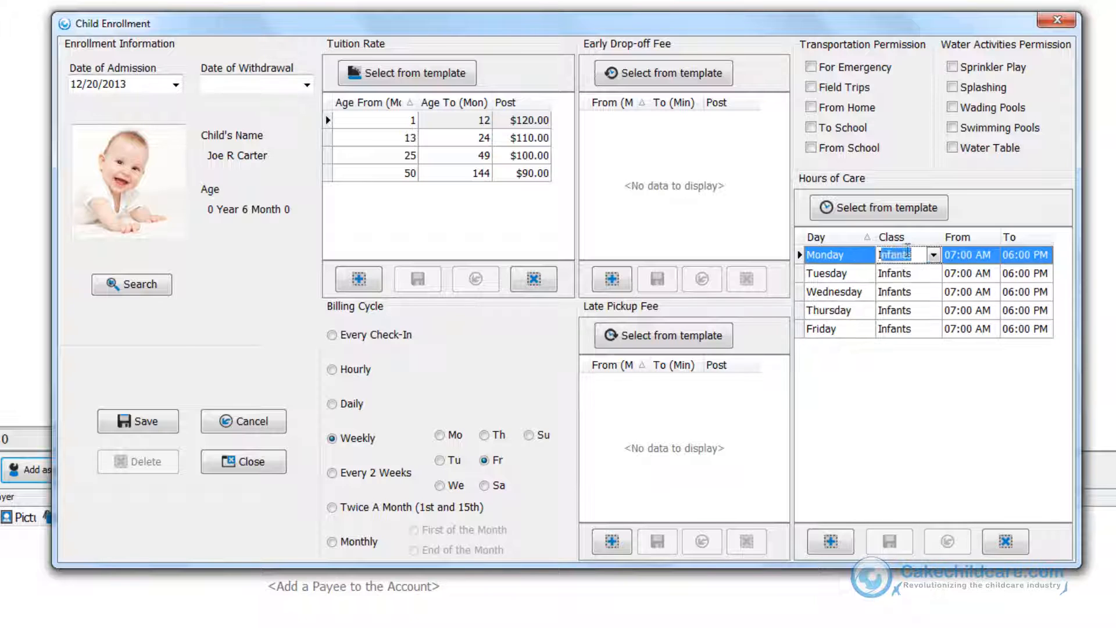
{"action": "left_click", "coordinate": [841, 545]}
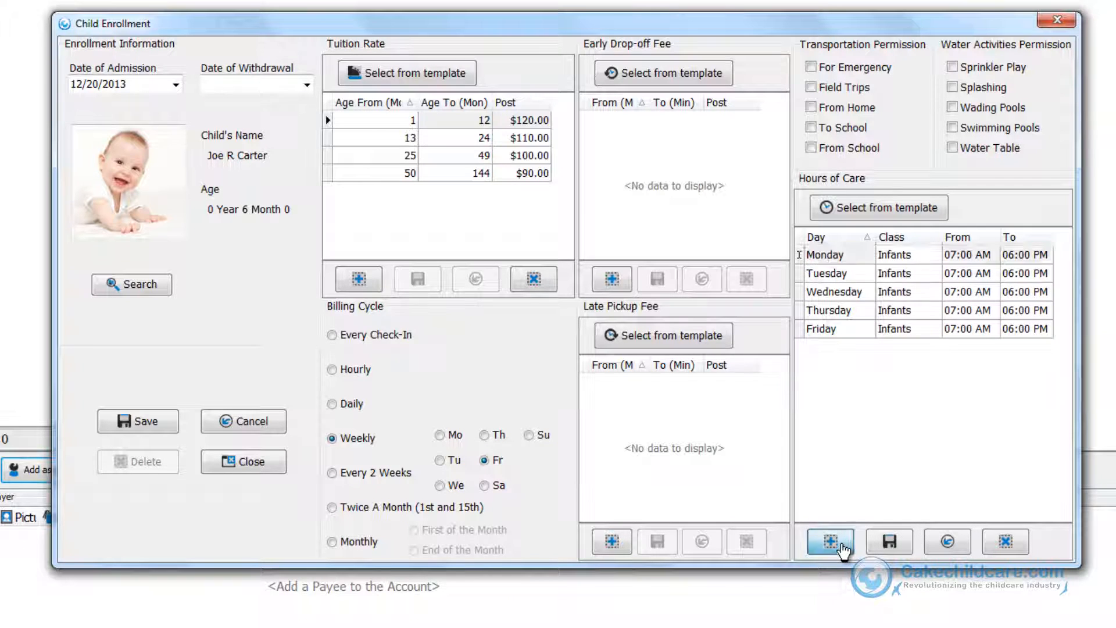
{"action": "left_click", "coordinate": [867, 255]}
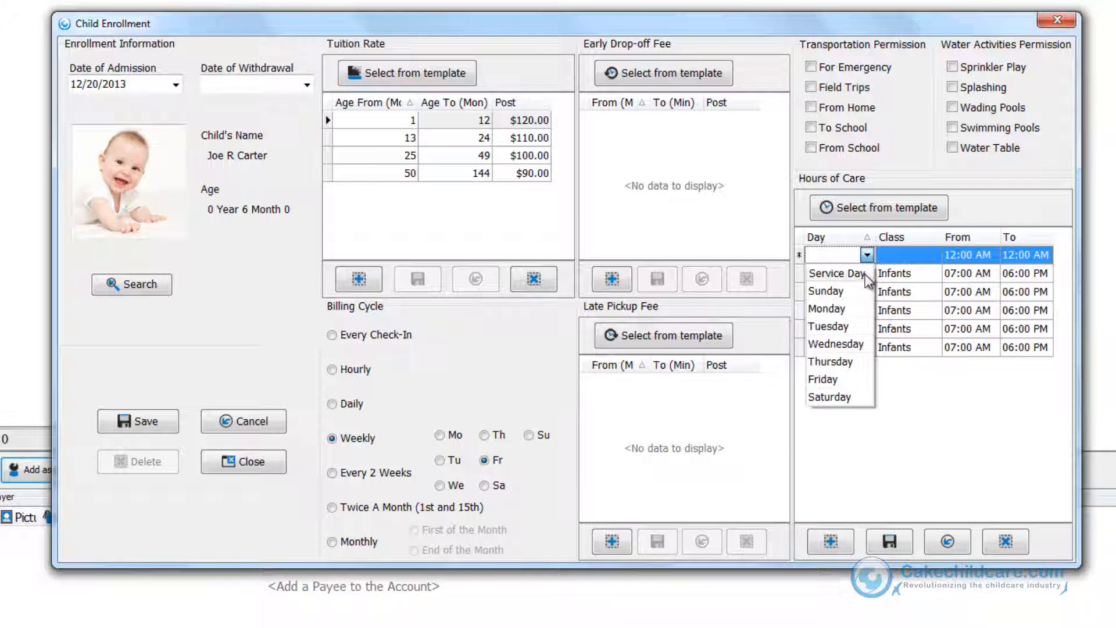
{"action": "left_click", "coordinate": [868, 256]}
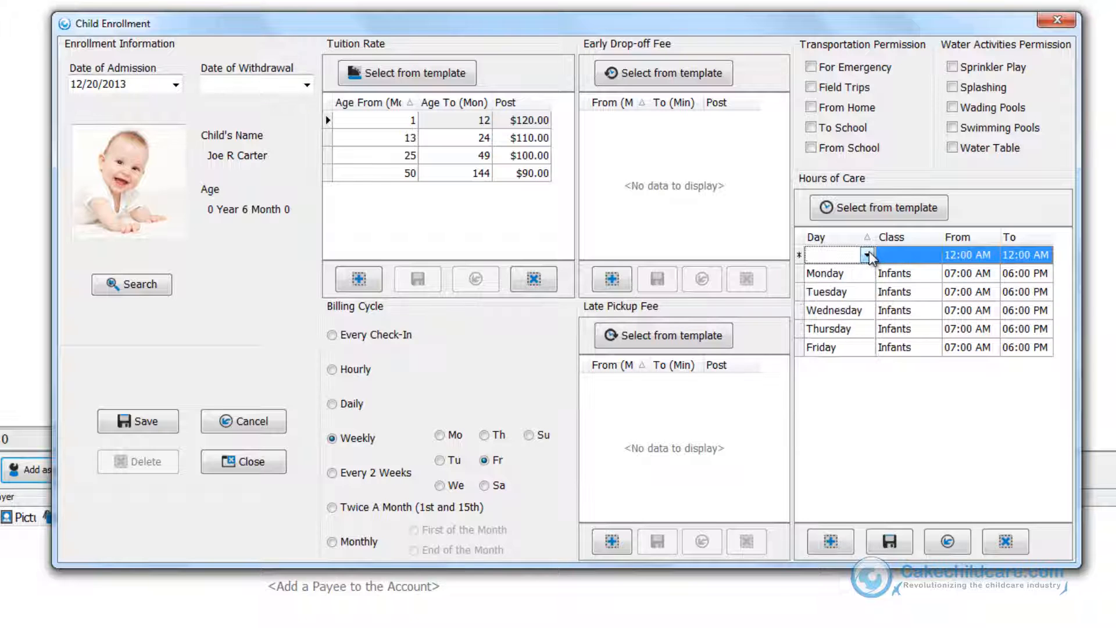
{"action": "left_click", "coordinate": [1006, 541]}
Apply the Normal Rates template to the early drop-off fee.
{"action": "left_click", "coordinate": [675, 74]}
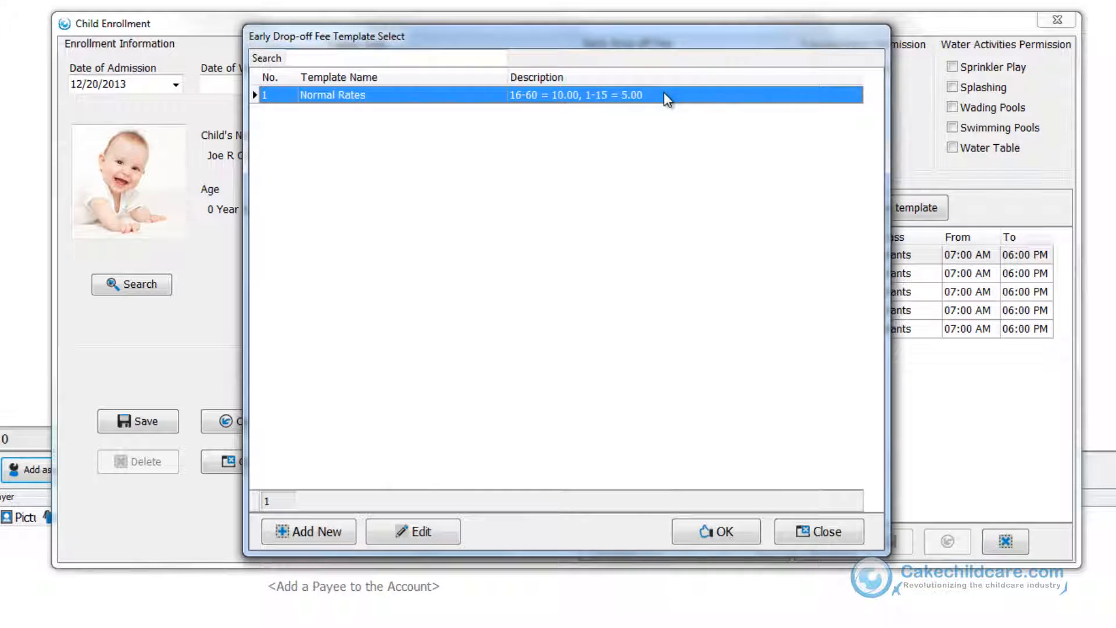
{"action": "double_click", "coordinate": [666, 95]}
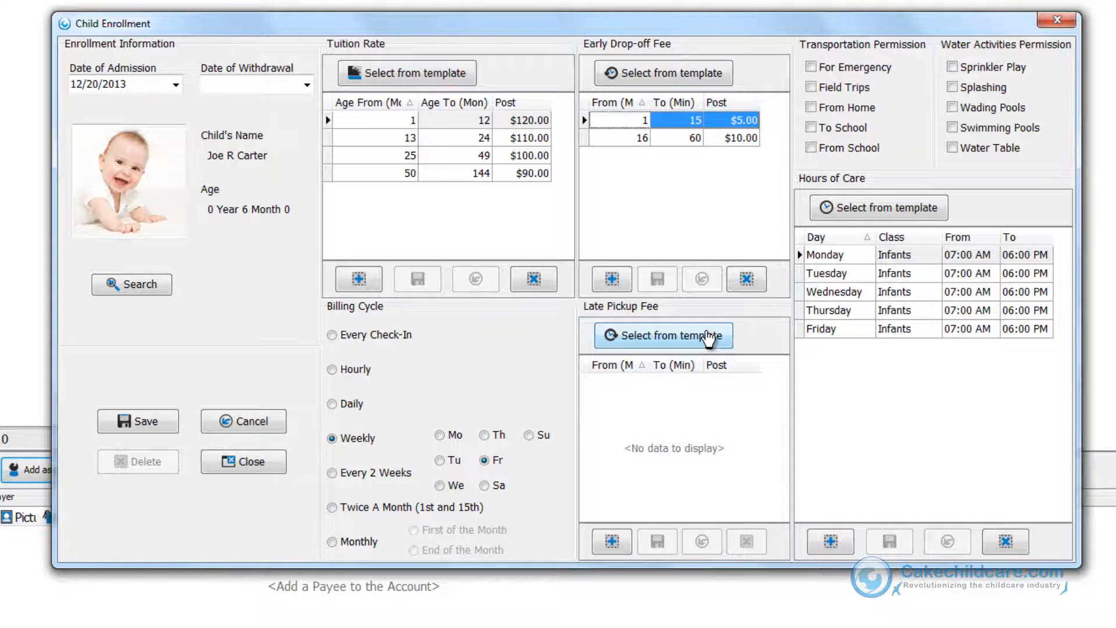
Apply the Normal Rates template to the late pickup fee.
{"action": "left_click", "coordinate": [708, 336]}
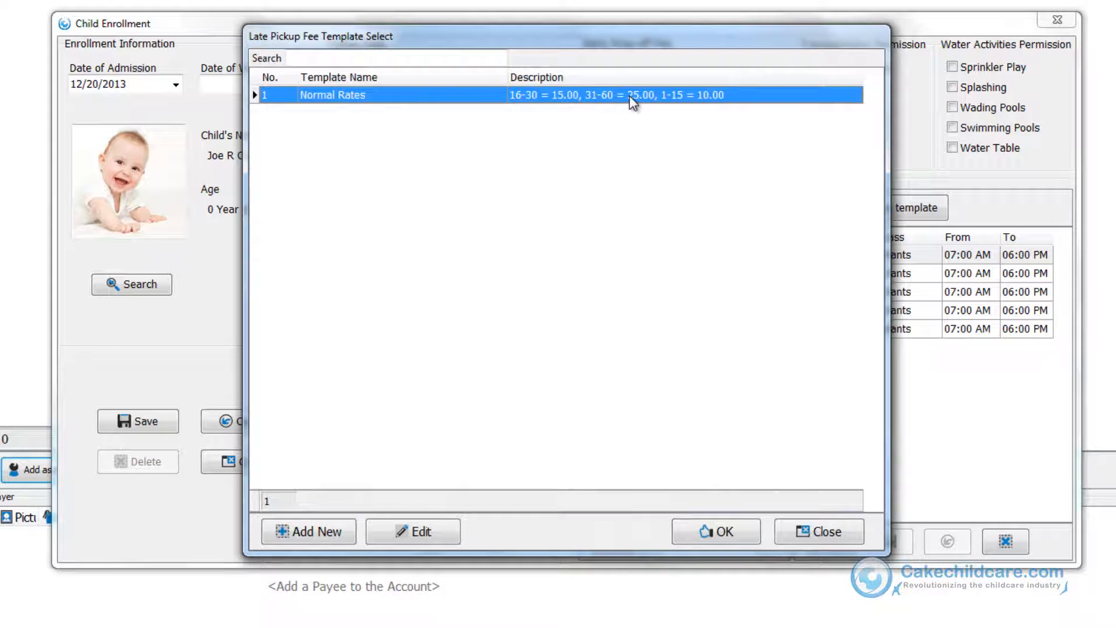
{"action": "double_click", "coordinate": [635, 99]}
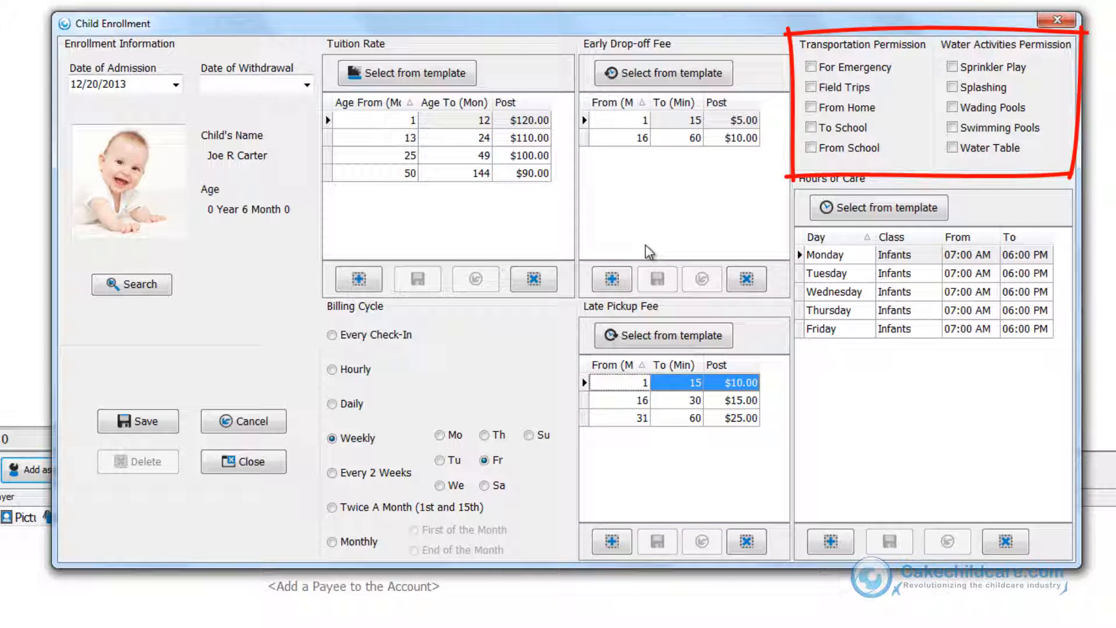
Grant the For Emergency transportation permission and save the enrollment.
{"action": "left_click", "coordinate": [854, 68]}
{"action": "left_click", "coordinate": [846, 87]}
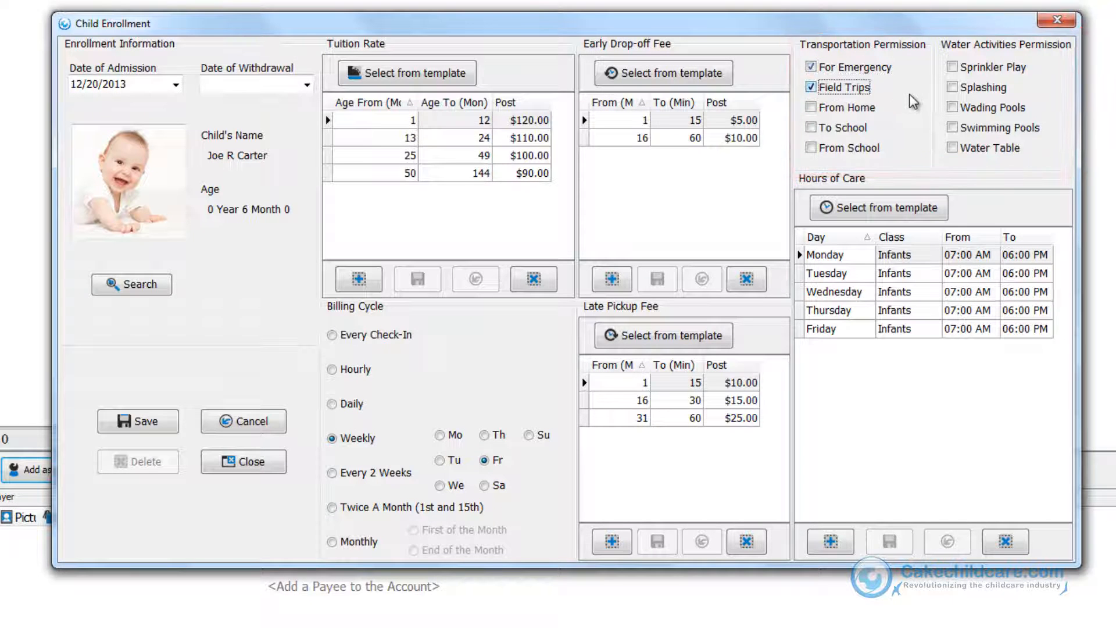
{"action": "left_click", "coordinate": [909, 94]}
{"action": "left_click", "coordinate": [756, 183]}
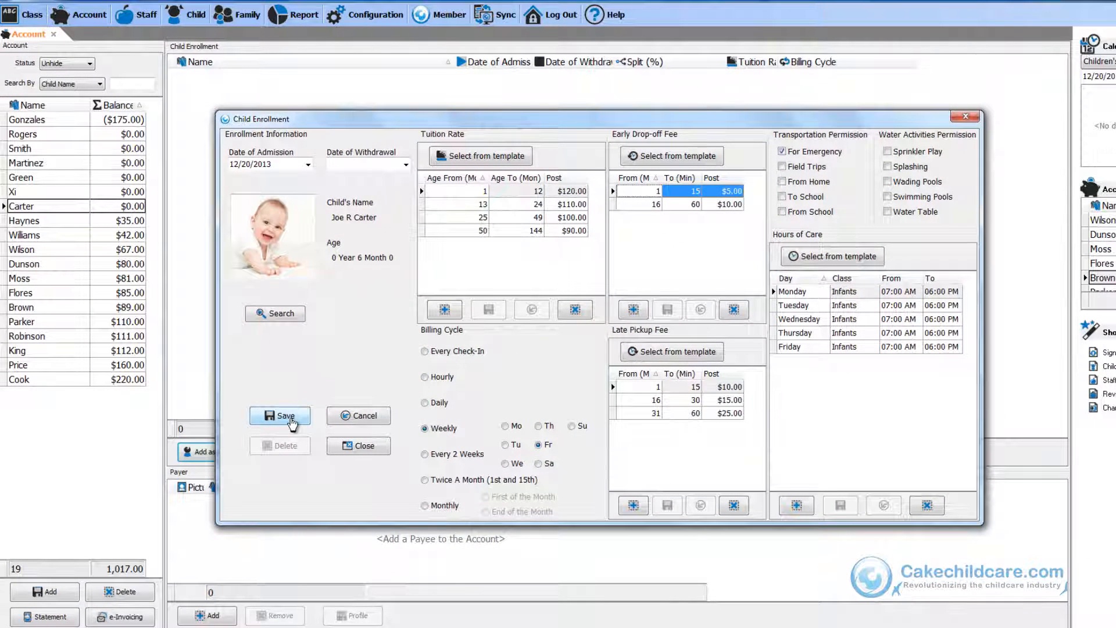
{"action": "left_click", "coordinate": [290, 416]}
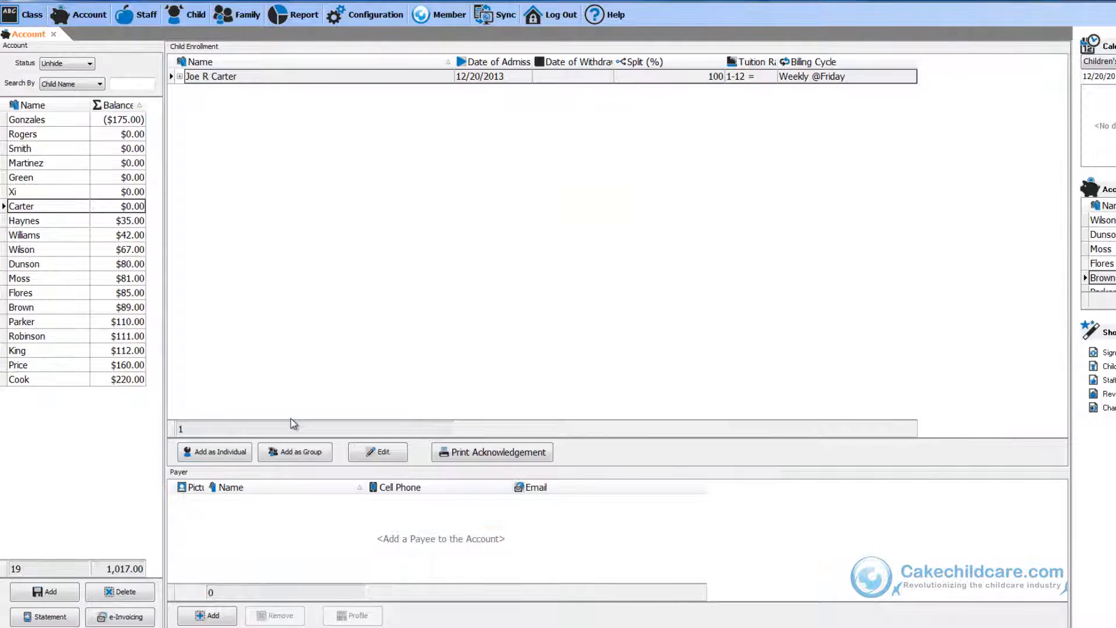
Expand the first child's enrollment row to view the child's details.
{"action": "left_click", "coordinate": [180, 76]}
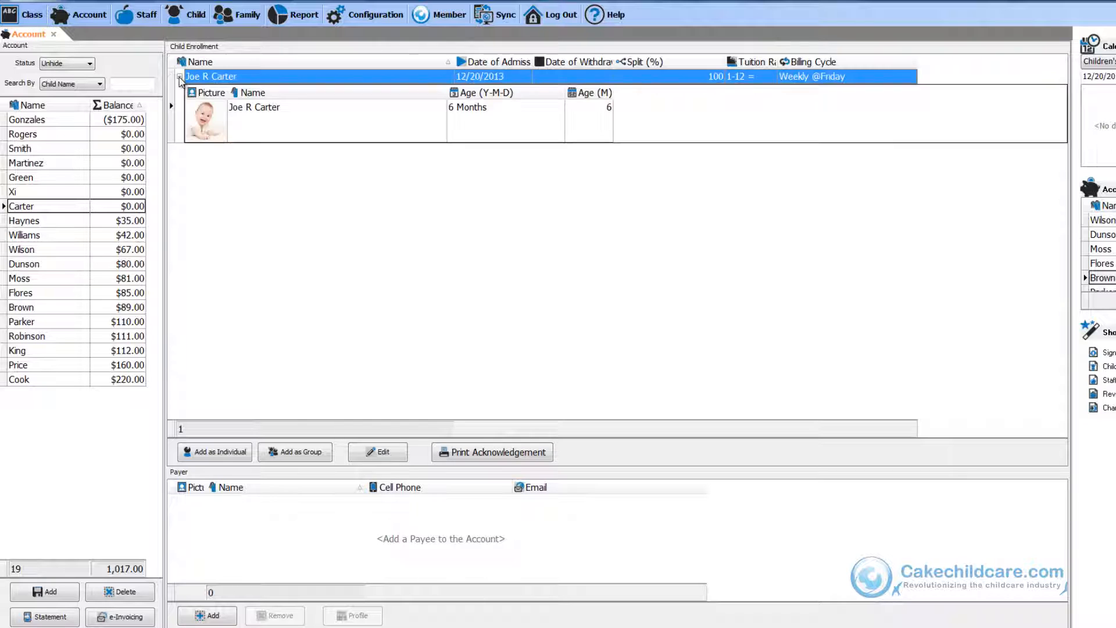
{"action": "left_click", "coordinate": [245, 134]}
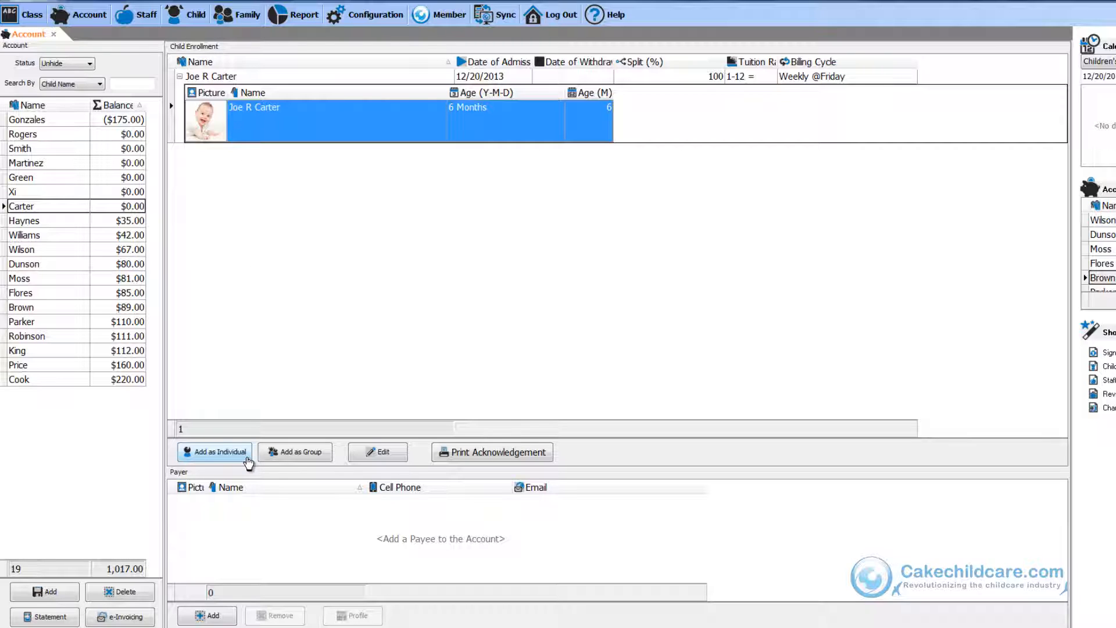
Start a new individual enrollment with today's admission date and pick the second Carter child from the child list.
{"action": "left_click", "coordinate": [249, 452]}
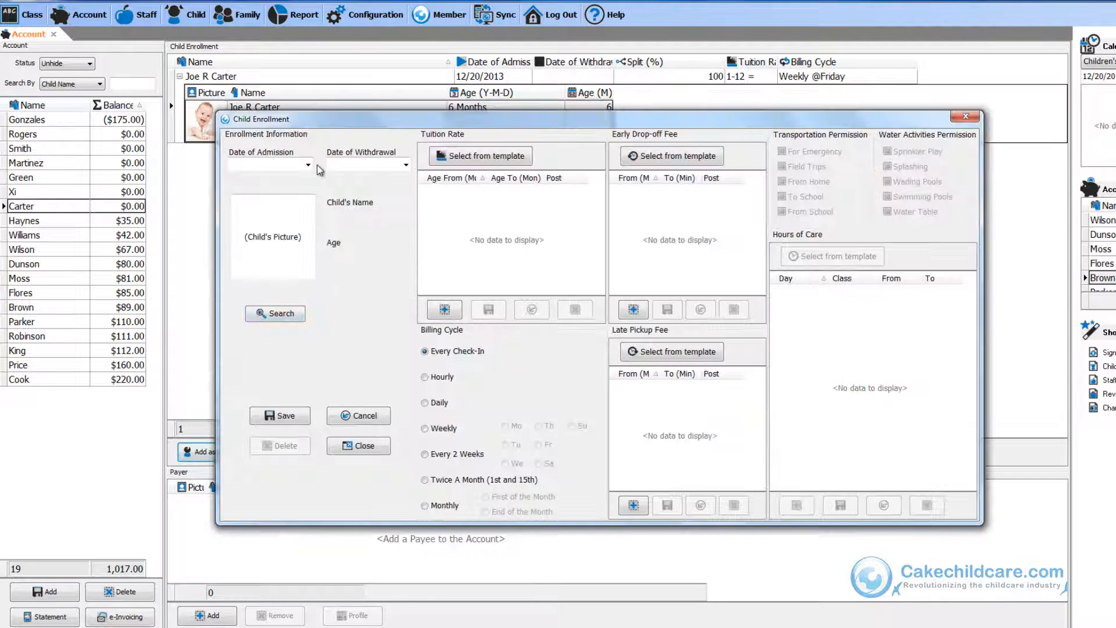
{"action": "left_click", "coordinate": [308, 164]}
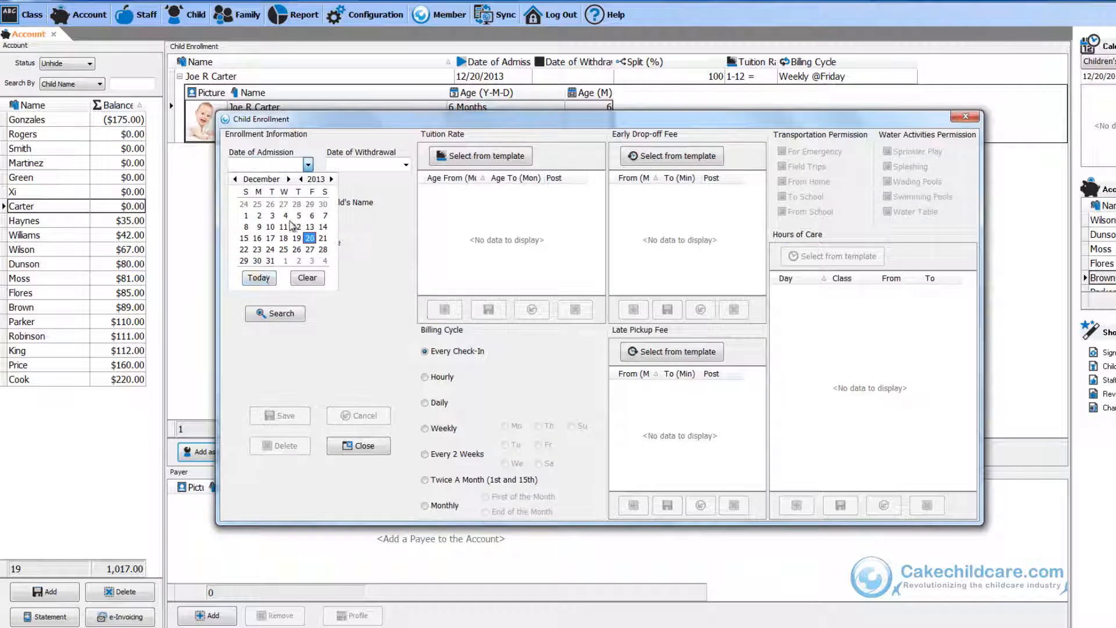
{"action": "left_click", "coordinate": [259, 278]}
{"action": "left_click", "coordinate": [274, 313]}
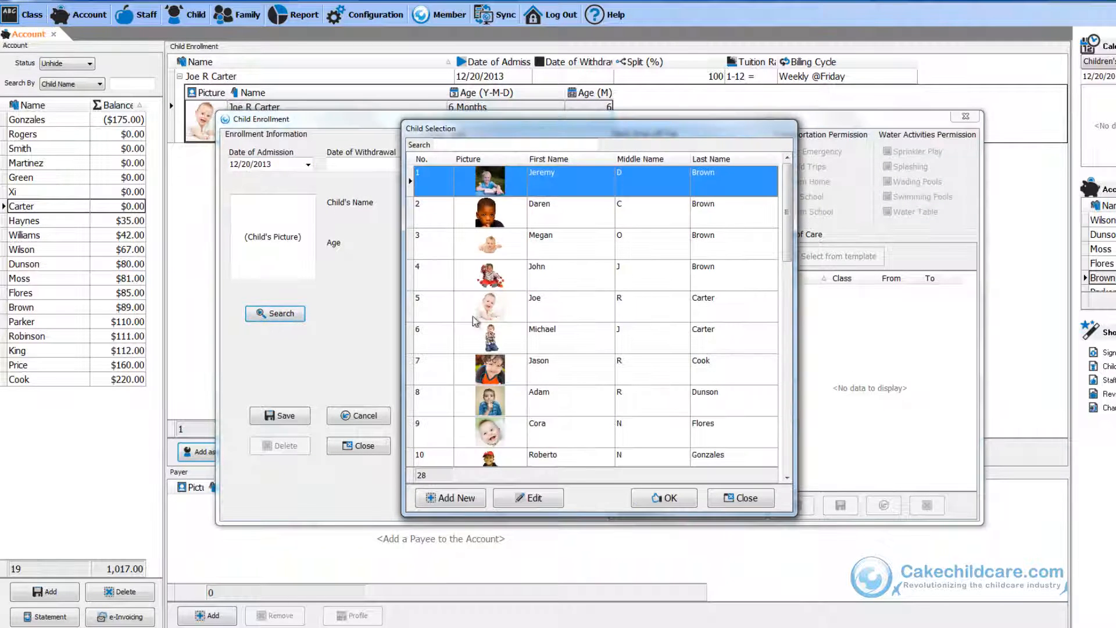
{"action": "left_click", "coordinate": [488, 337]}
{"action": "left_click", "coordinate": [664, 497]}
Apply the Full-Time Tuition template and set the billing cycle to Weekly on Friday.
{"action": "left_click", "coordinate": [459, 156]}
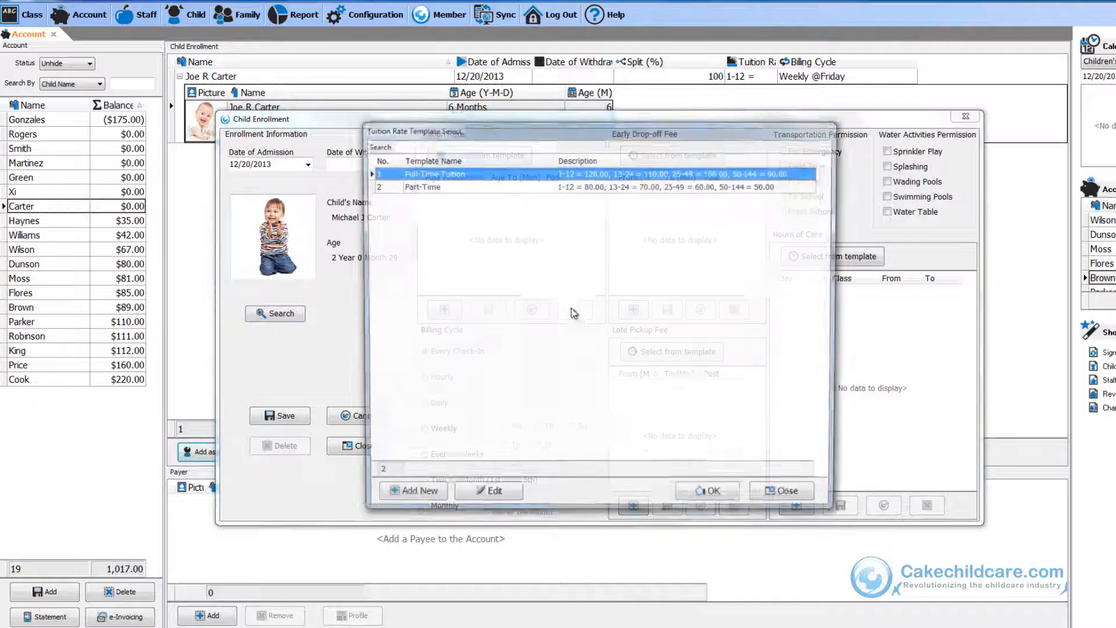
{"action": "left_click", "coordinate": [706, 490]}
{"action": "left_click", "coordinate": [425, 429]}
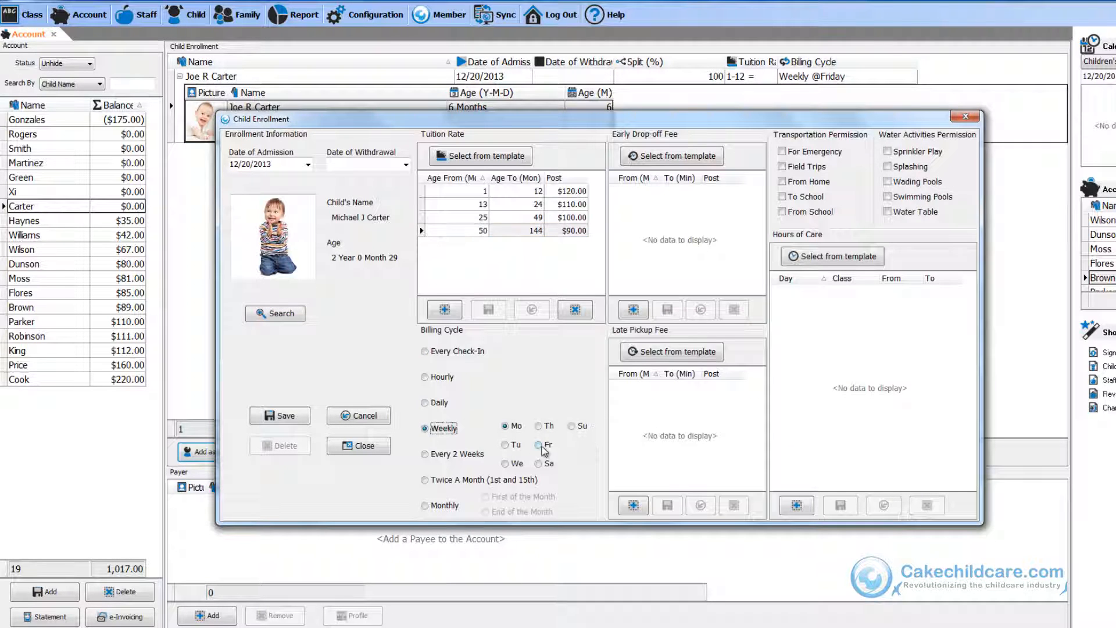
{"action": "left_click", "coordinate": [539, 445]}
Apply the Normal Rates template to both the early drop-off fee and the late pickup fee.
{"action": "left_click", "coordinate": [677, 155]}
{"action": "left_click", "coordinate": [697, 501]}
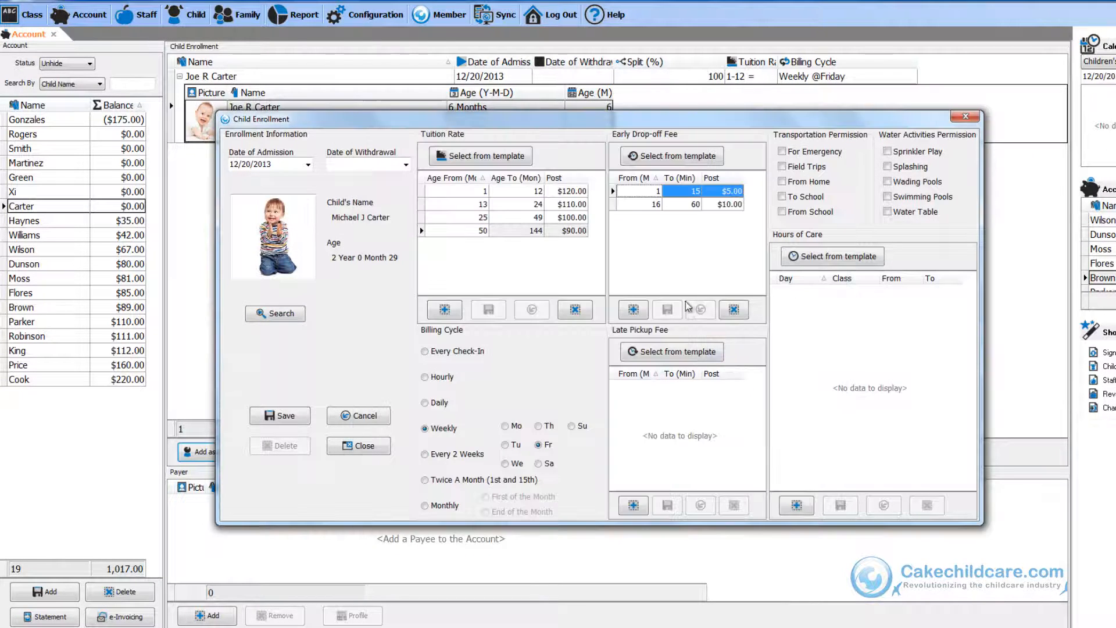
{"action": "left_click", "coordinate": [677, 351]}
{"action": "left_click", "coordinate": [710, 497]}
Apply the Full-Time Hours of Care template and assign the Toddler class to Monday through Friday.
{"action": "left_click", "coordinate": [832, 257]}
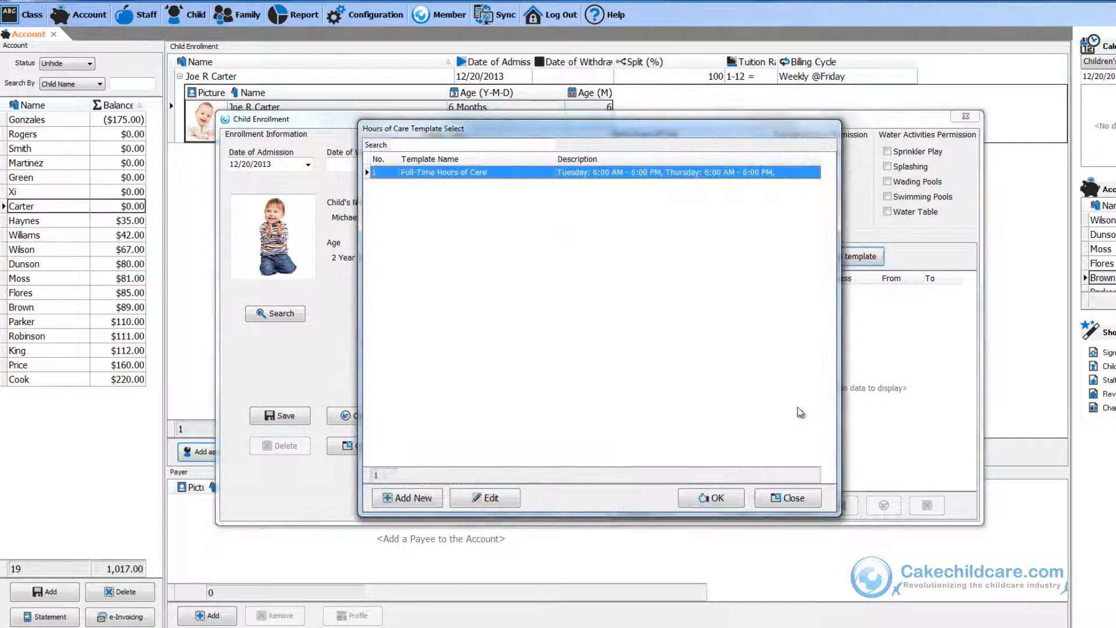
{"action": "left_click", "coordinate": [710, 497]}
{"action": "left_click", "coordinate": [851, 355]}
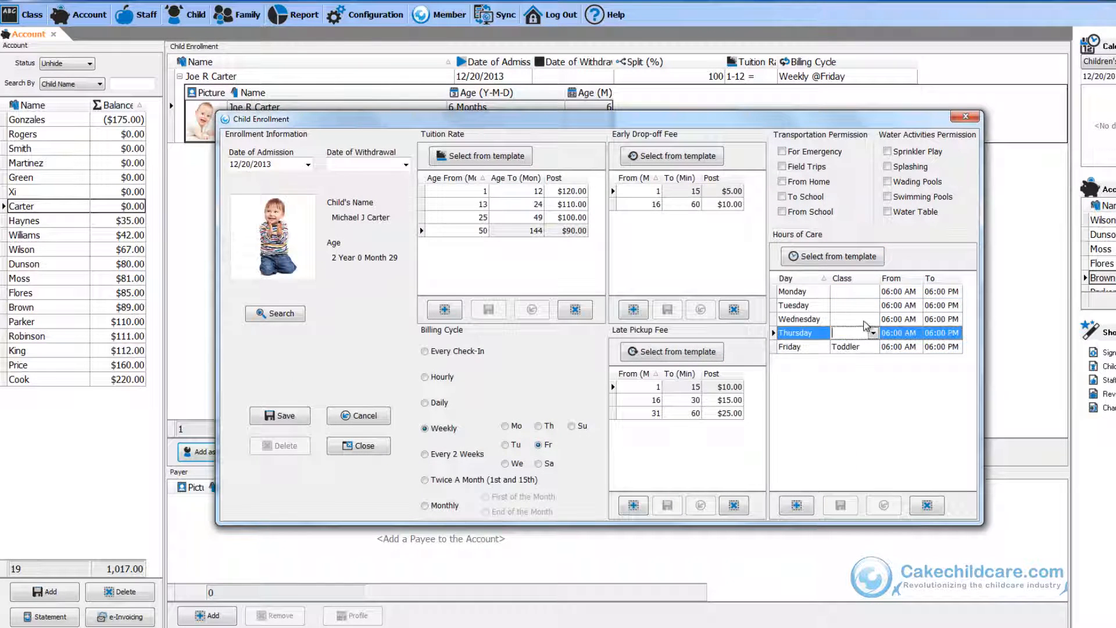
{"action": "left_click", "coordinate": [852, 353]}
{"action": "left_click", "coordinate": [872, 319]}
{"action": "left_click", "coordinate": [853, 339]}
{"action": "left_click", "coordinate": [872, 305]}
{"action": "left_click", "coordinate": [854, 325]}
{"action": "left_click", "coordinate": [871, 292]}
{"action": "left_click", "coordinate": [852, 312]}
Grant the For Emergency transportation permission and save the second enrollment.
{"action": "left_click", "coordinate": [783, 152]}
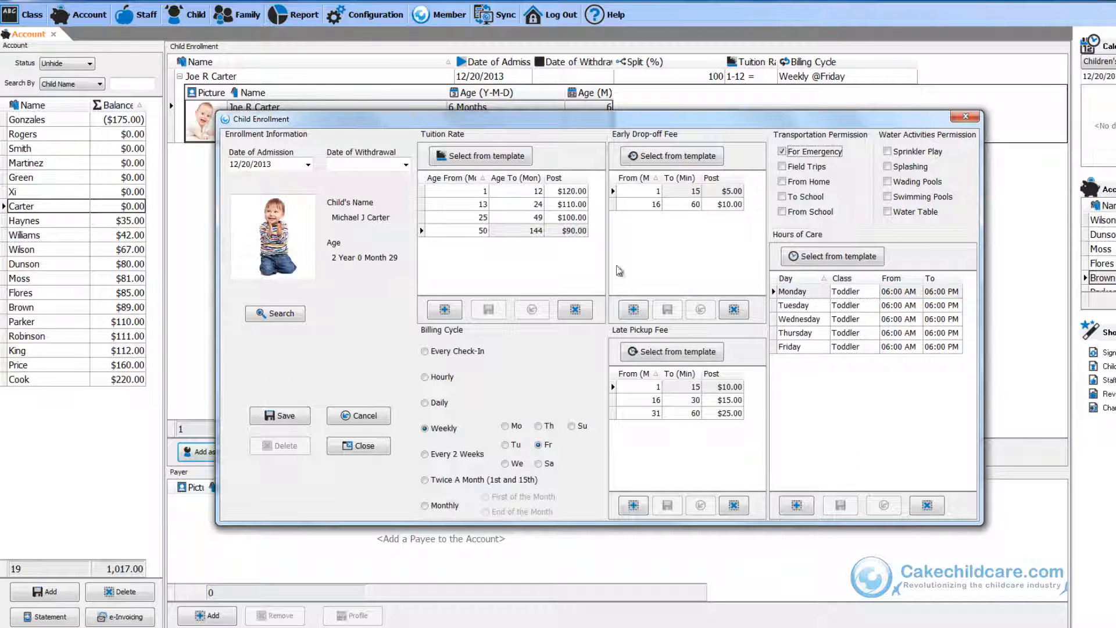
{"action": "left_click", "coordinate": [284, 414]}
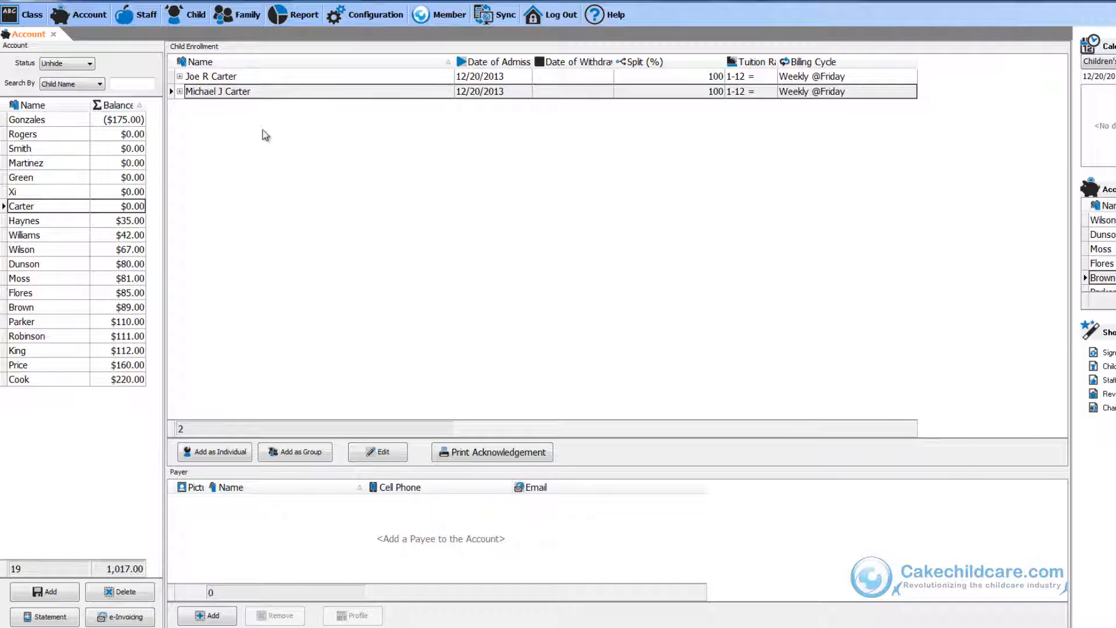
Expand the second child's enrollment row to view the child's details.
{"action": "left_click", "coordinate": [180, 91]}
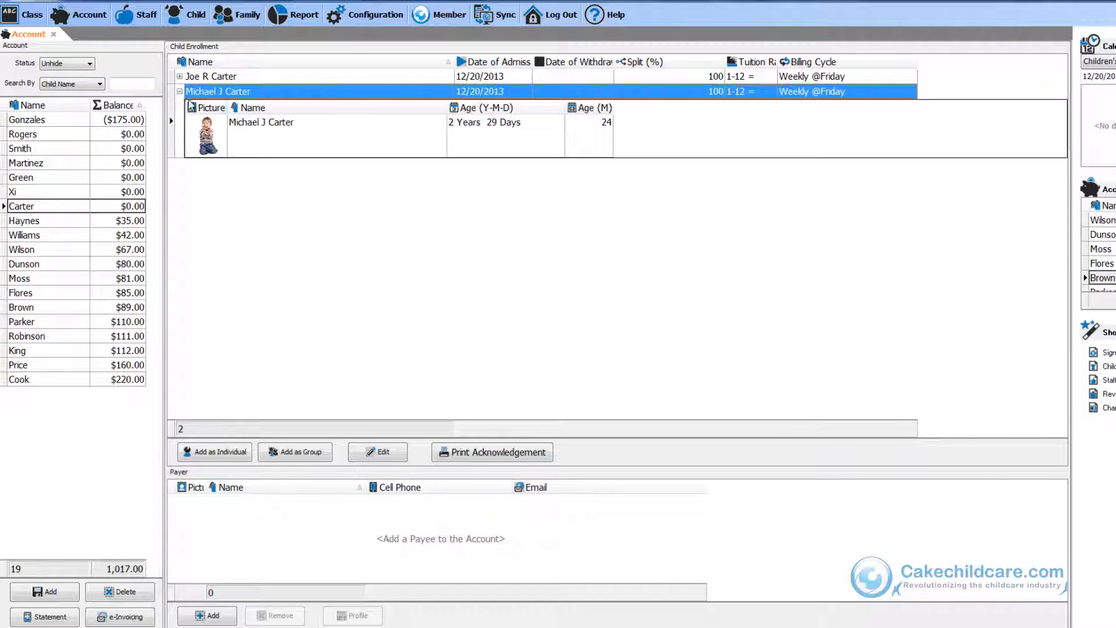
{"action": "left_click", "coordinate": [260, 142]}
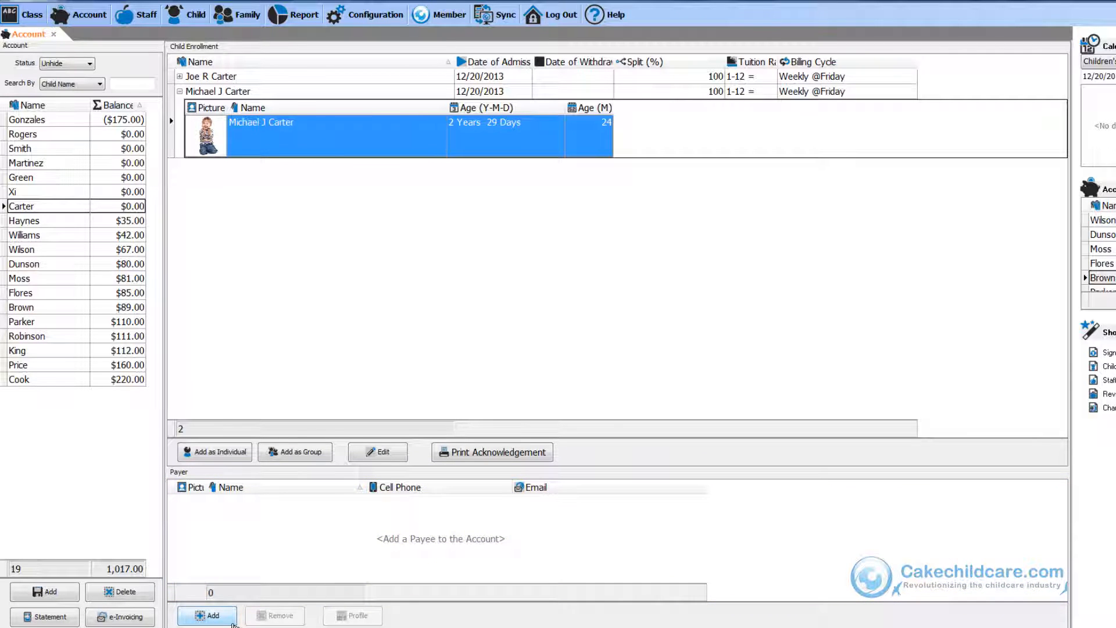
Add both Carter parents from the payer list as payers on the account.
{"action": "left_click", "coordinate": [232, 623]}
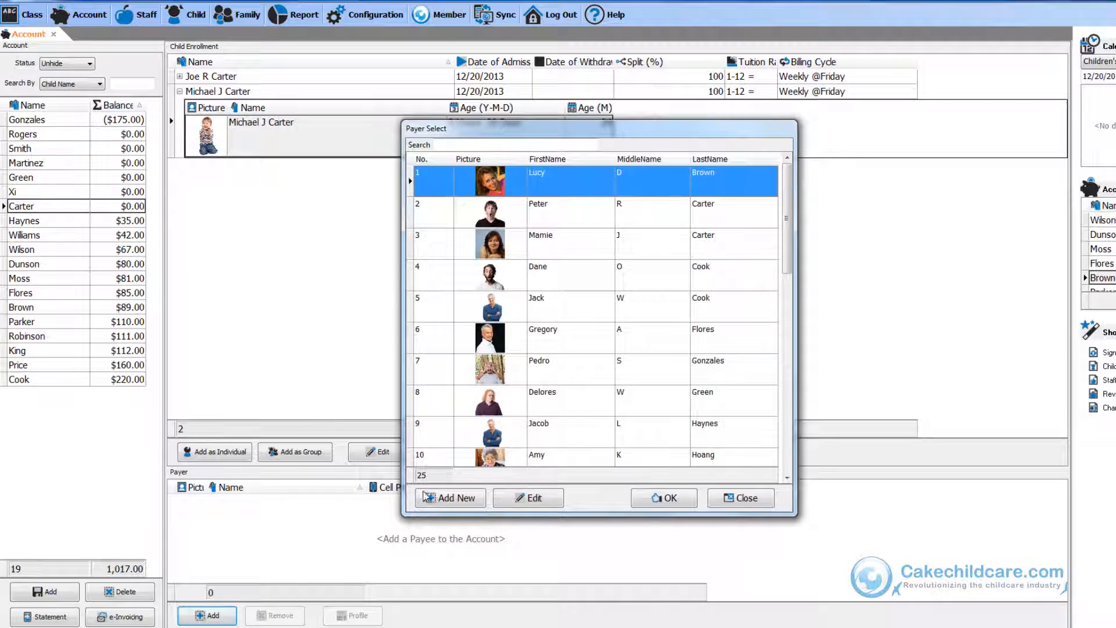
{"action": "left_click", "coordinate": [561, 210]}
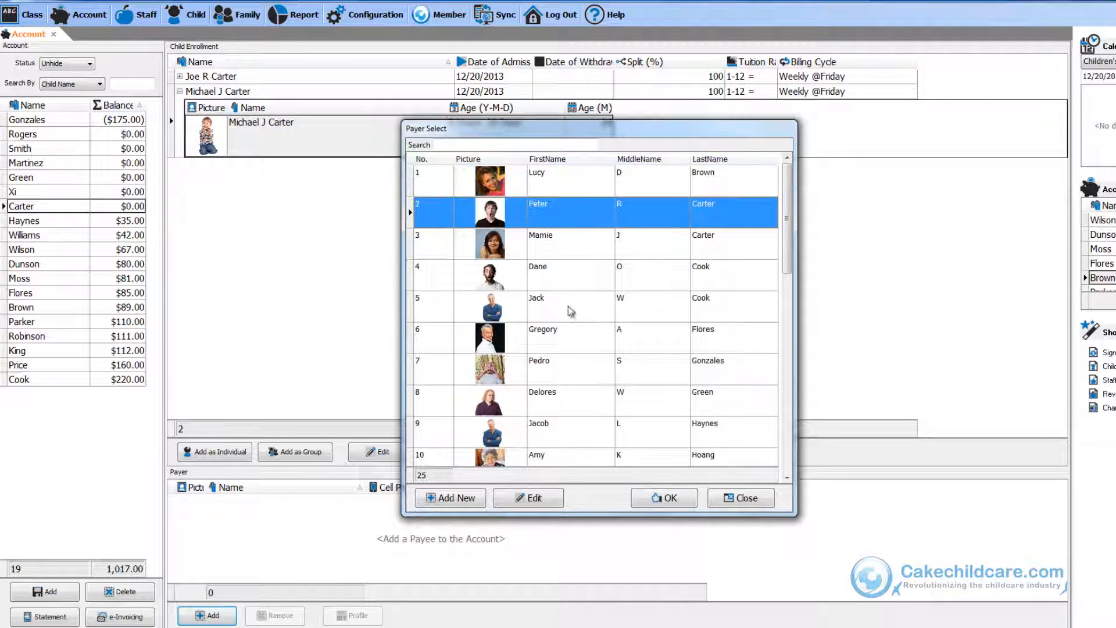
{"action": "left_click", "coordinate": [664, 497]}
{"action": "left_click", "coordinate": [226, 622]}
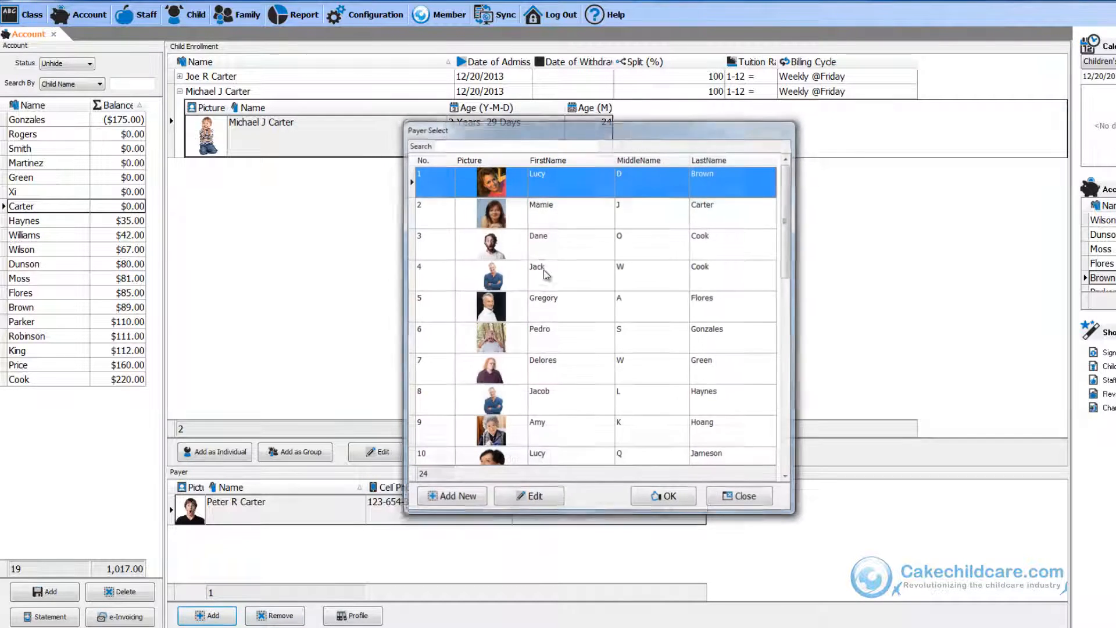
{"action": "left_click", "coordinate": [552, 214]}
{"action": "left_click", "coordinate": [649, 499]}
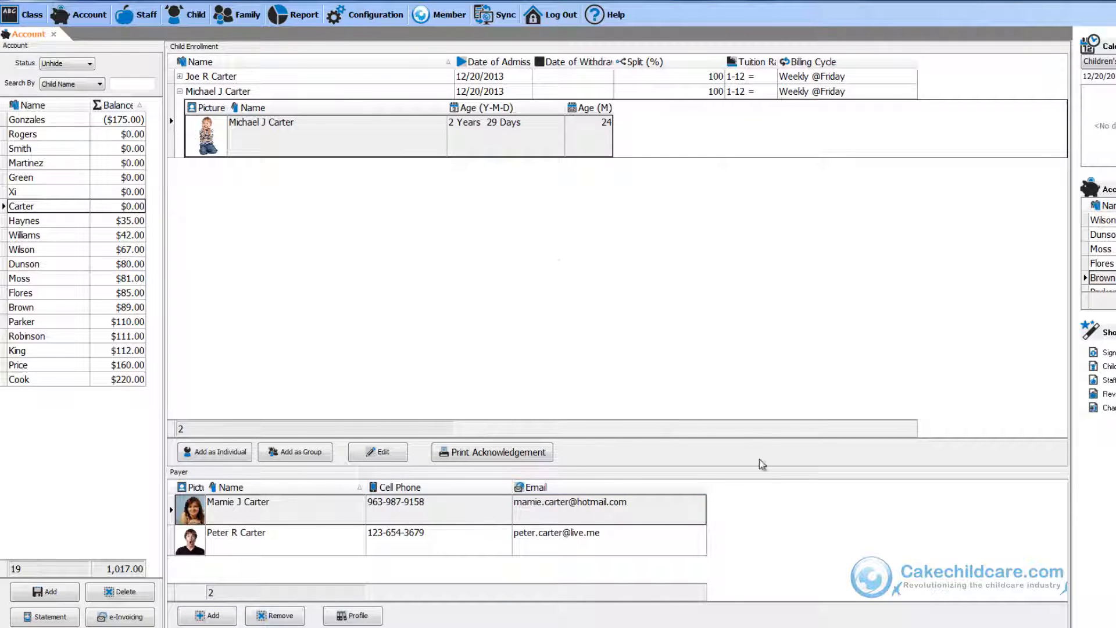
Review the Brown account's enrollment and payer, then return to the Carter account.
{"action": "left_click", "coordinate": [180, 92]}
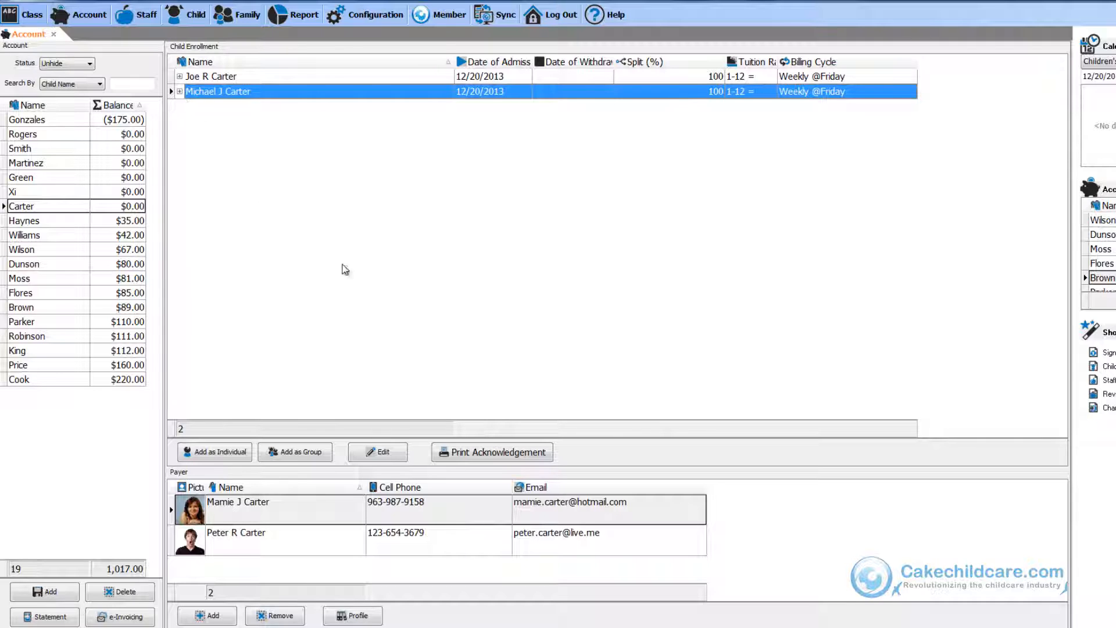
{"action": "left_click", "coordinate": [600, 540]}
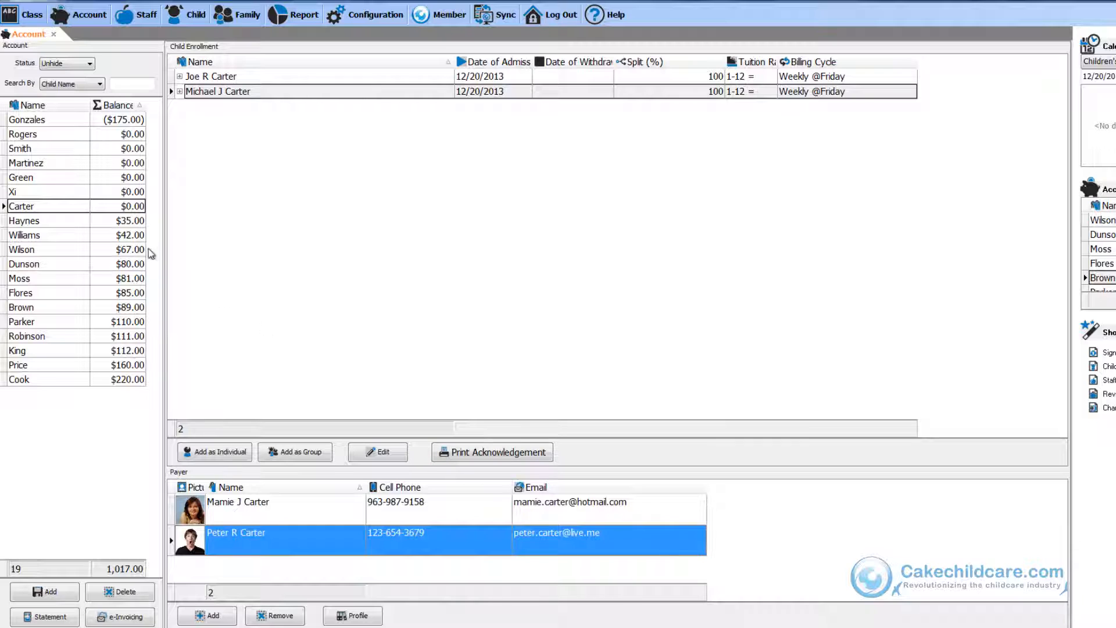
{"action": "left_click", "coordinate": [54, 306]}
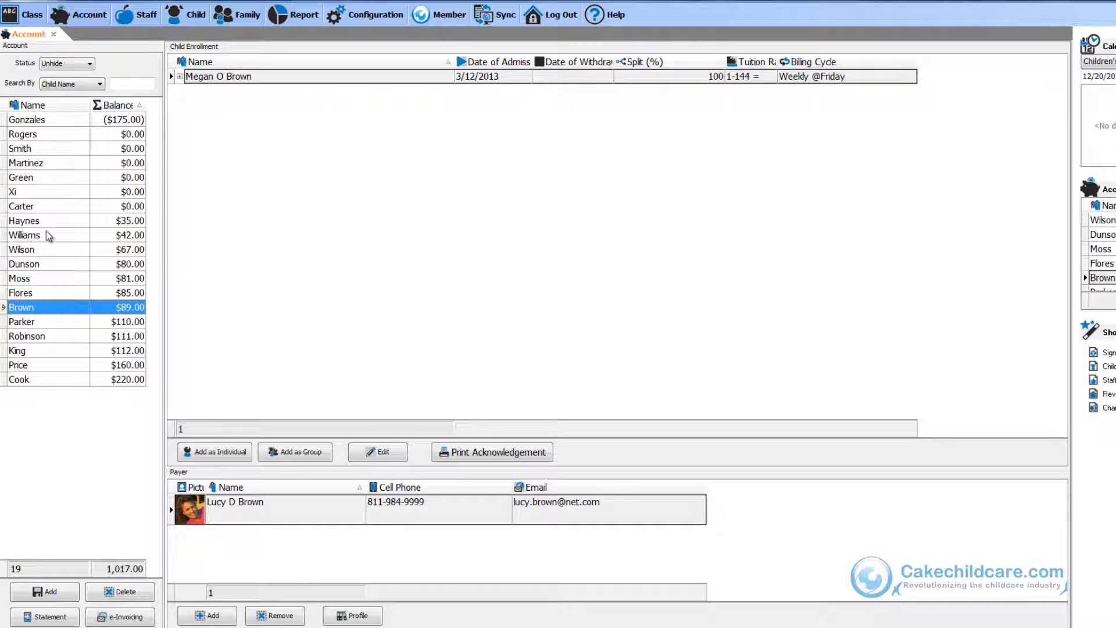
{"action": "left_click", "coordinate": [57, 206]}
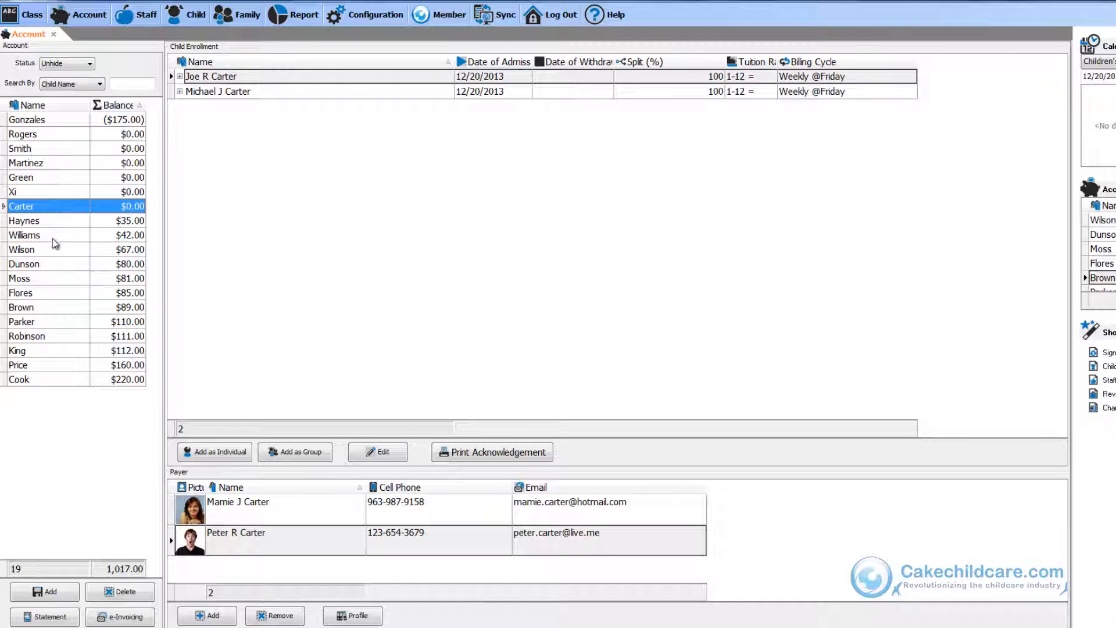
Remove the male Carter parent from the Carter account's payers.
{"action": "left_click", "coordinate": [267, 546]}
{"action": "left_click", "coordinate": [268, 613]}
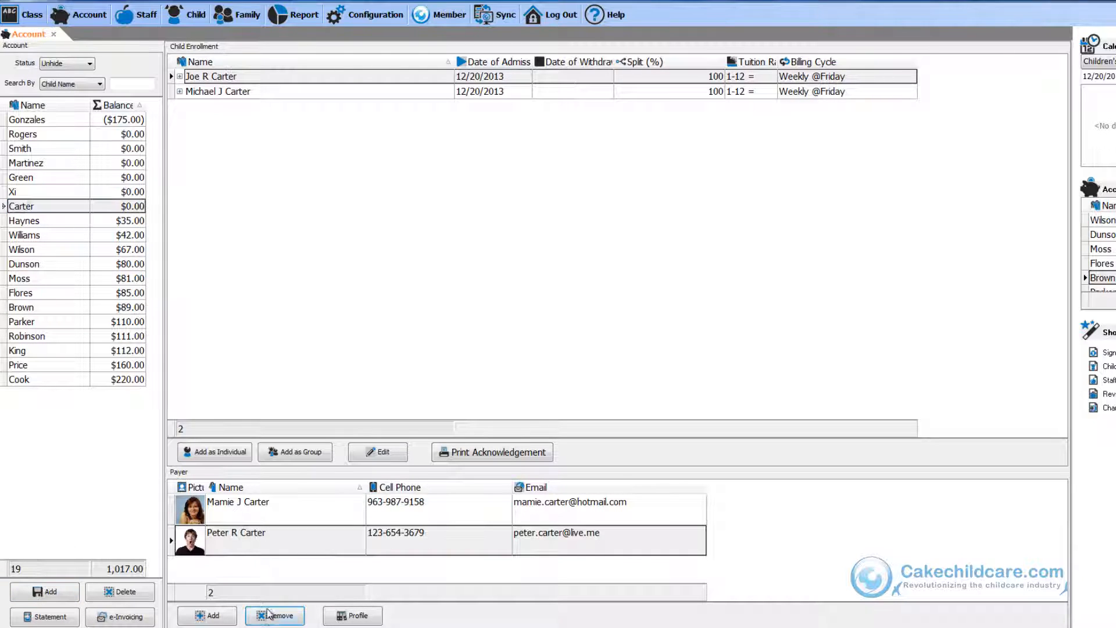
{"action": "left_click", "coordinate": [572, 351]}
Create a new account named Carter followed by the removed payer's first name in parentheses.
{"action": "left_click", "coordinate": [51, 588]}
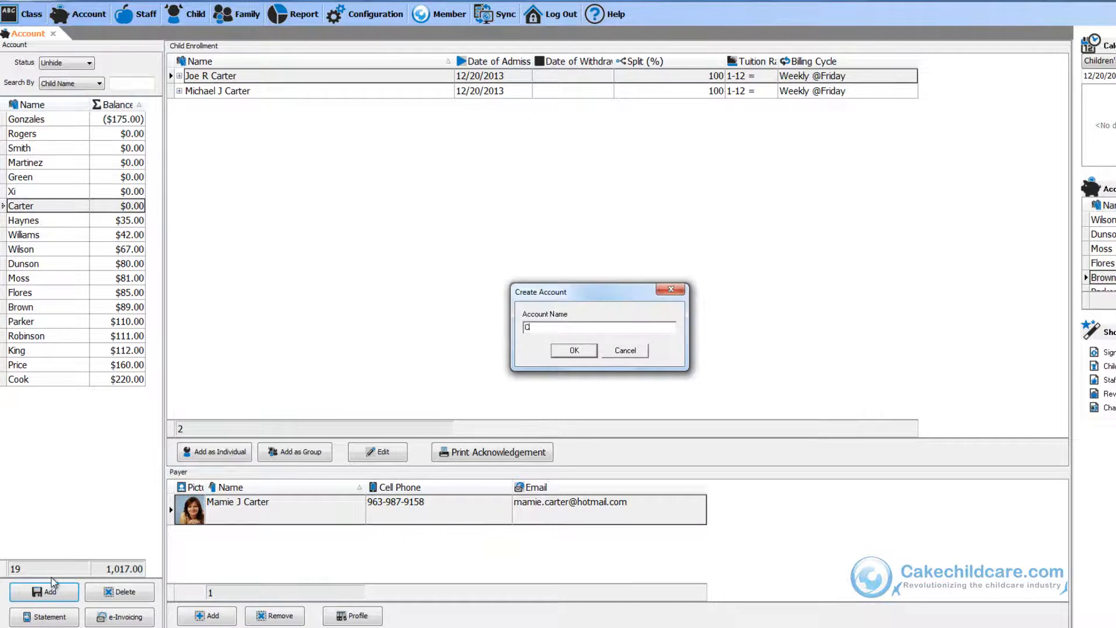
{"action": "key", "text": "Return"}
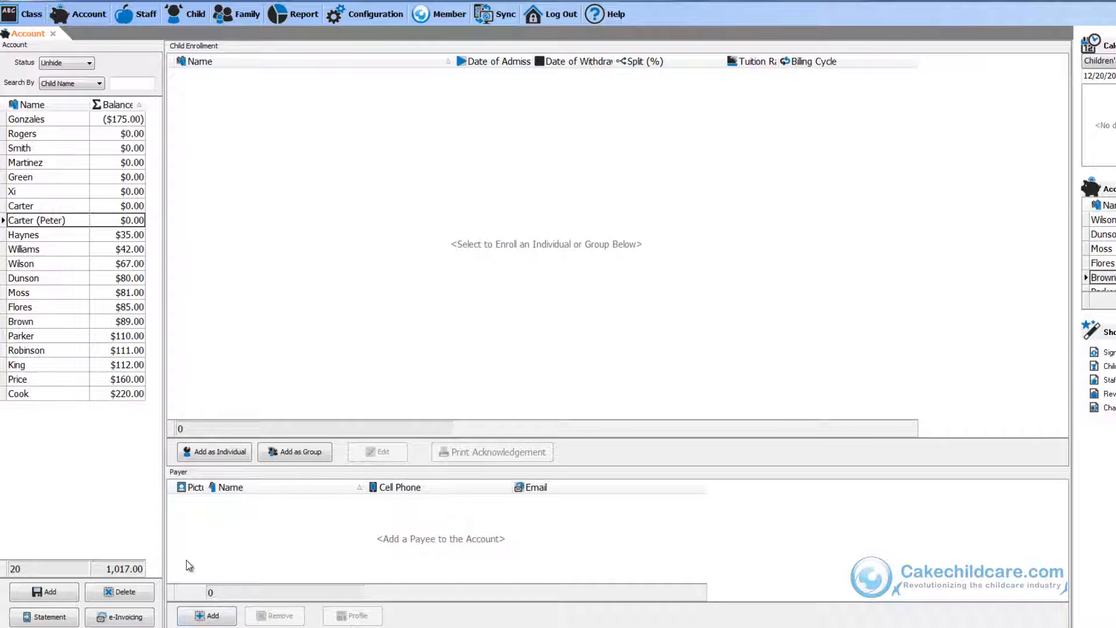
Add the removed male Carter parent as the payer of the new account.
{"action": "left_click", "coordinate": [206, 615]}
{"action": "left_click", "coordinate": [665, 502]}
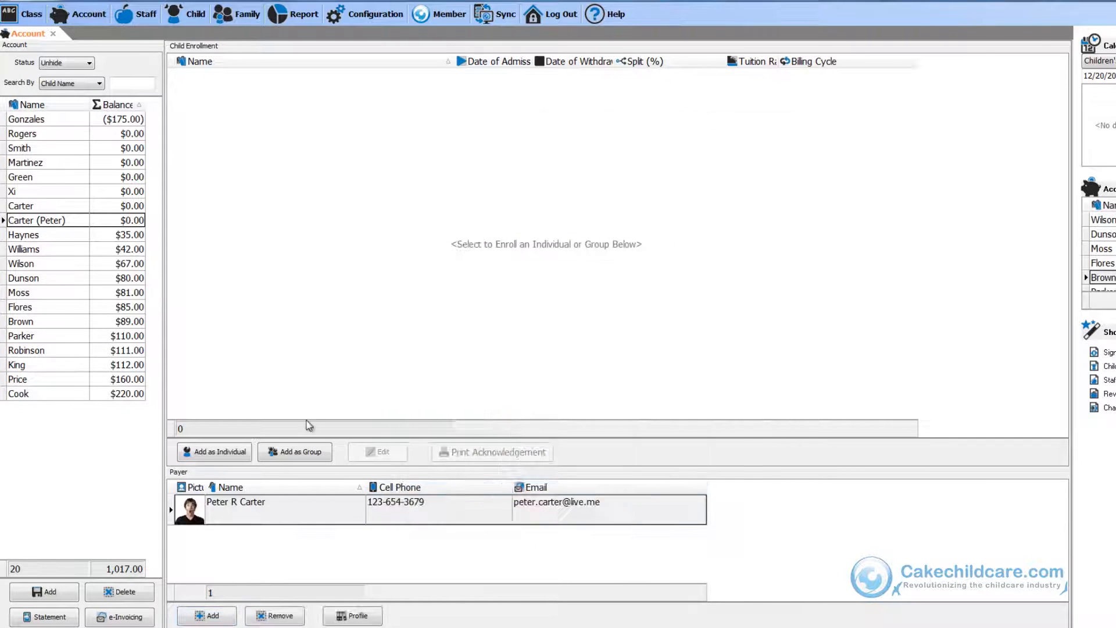
Rename the original Carter account to append the remaining payer's first name in parentheses.
{"action": "left_click", "coordinate": [63, 207]}
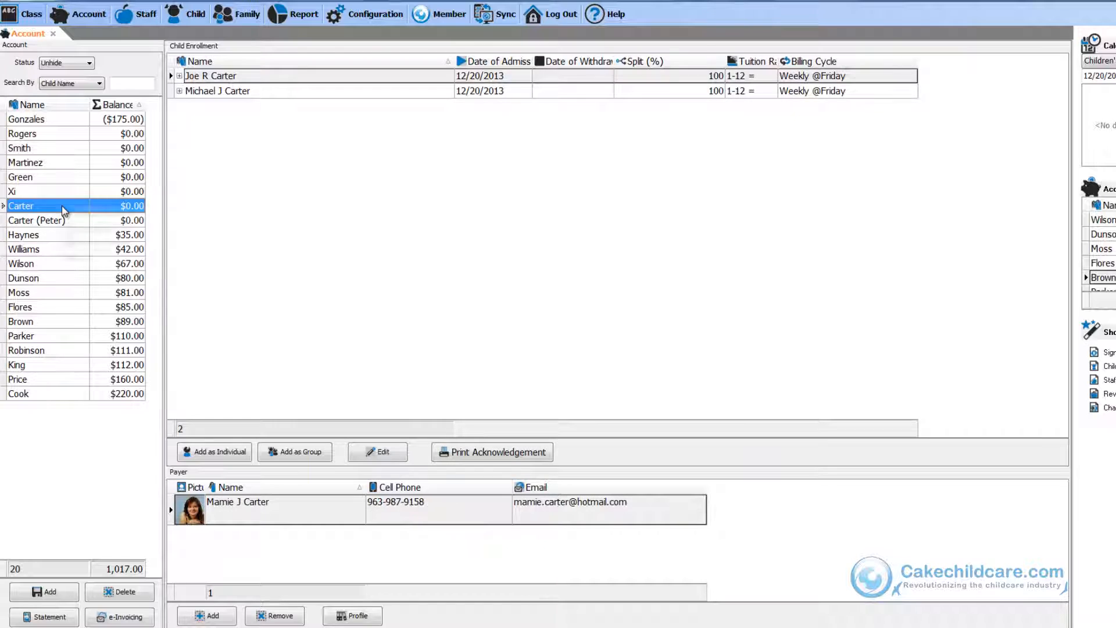
{"action": "right_click", "coordinate": [63, 207]}
{"action": "left_click", "coordinate": [74, 214]}
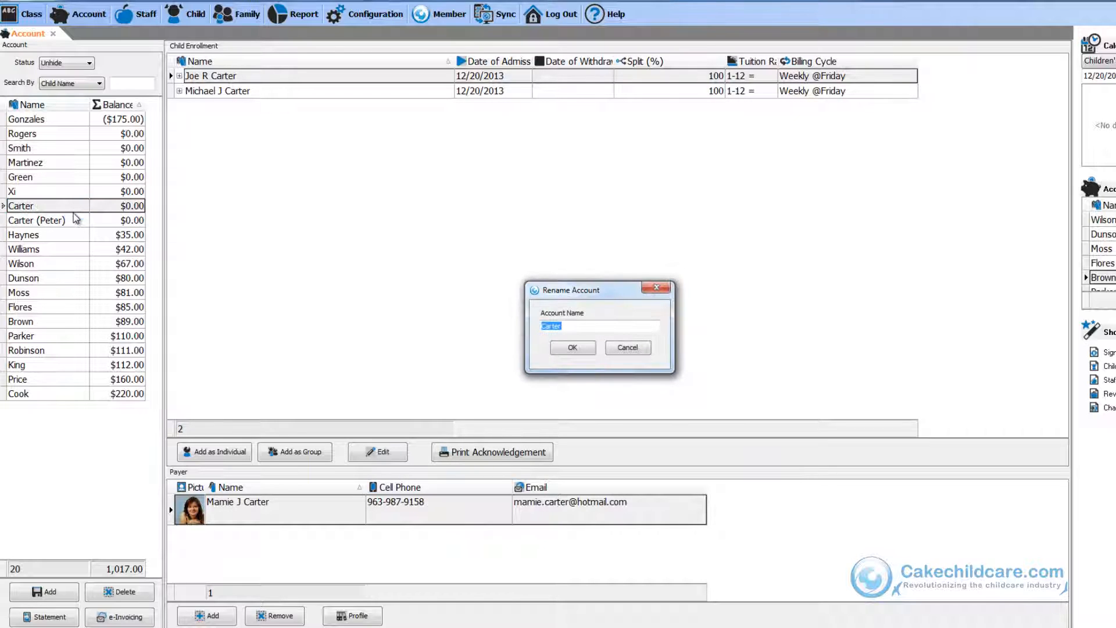
{"action": "key", "text": "Right"}
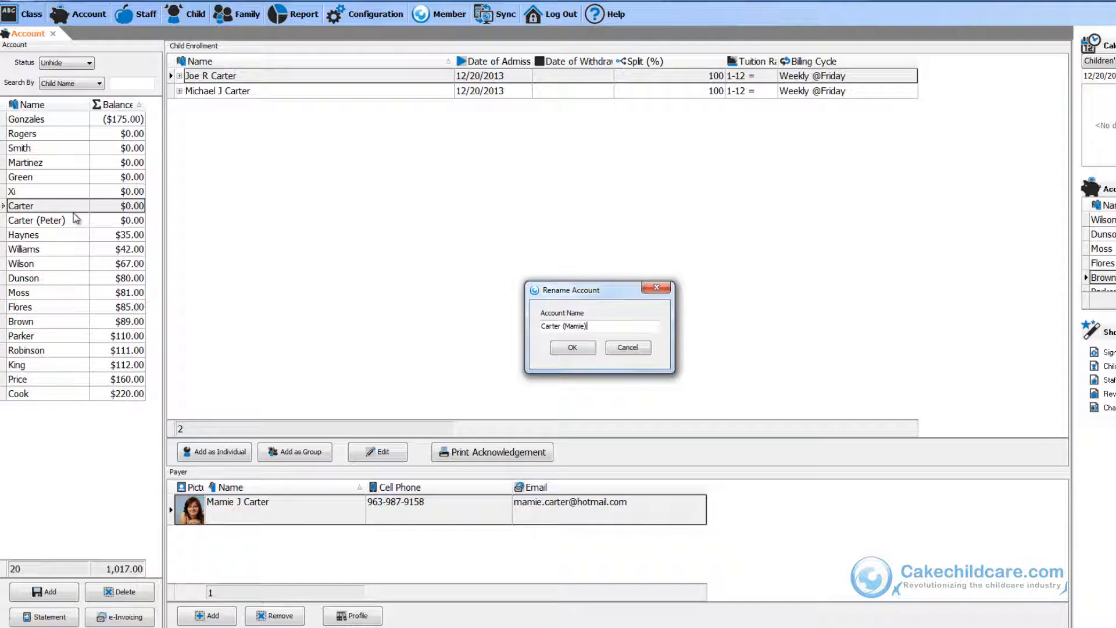
{"action": "key", "text": "Return"}
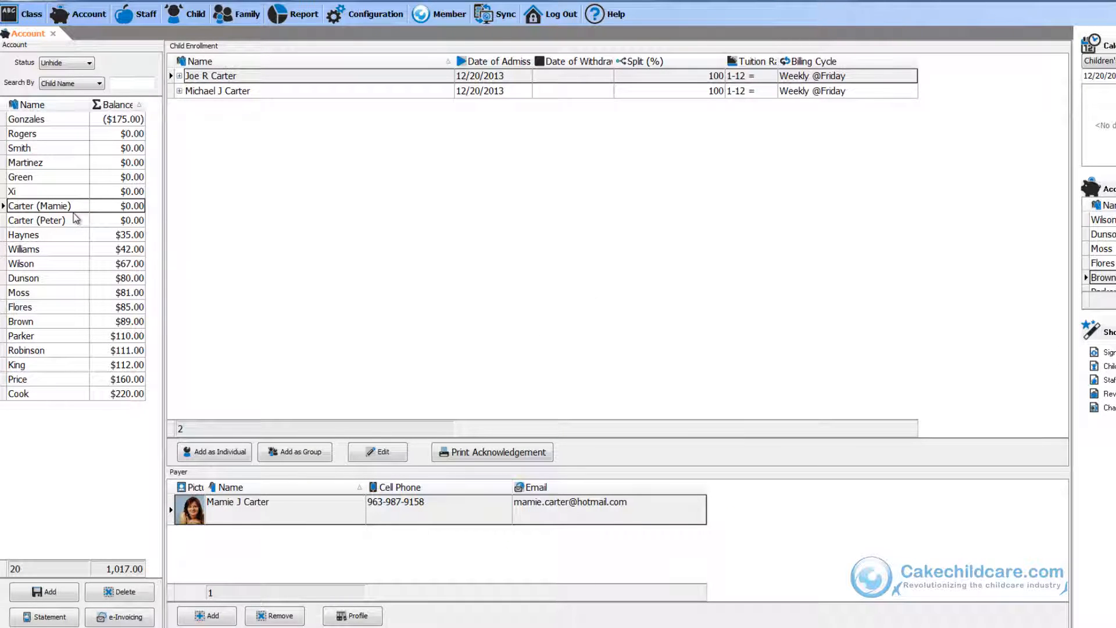
{"action": "left_click", "coordinate": [694, 82]}
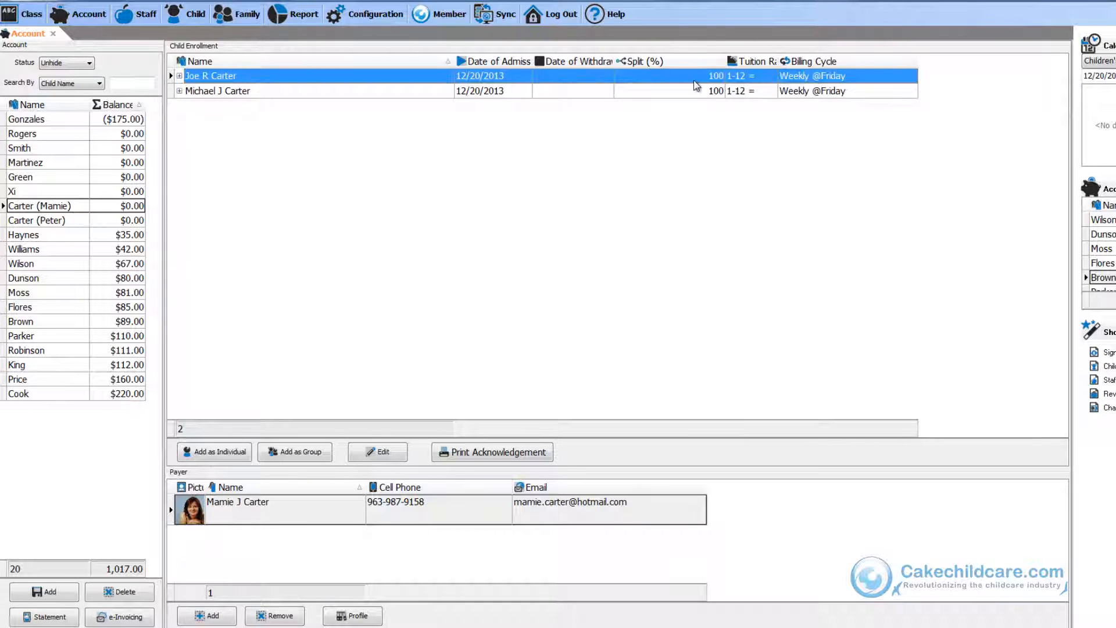
{"action": "right_click", "coordinate": [694, 82]}
{"action": "mouse_move", "coordinate": [724, 87]}
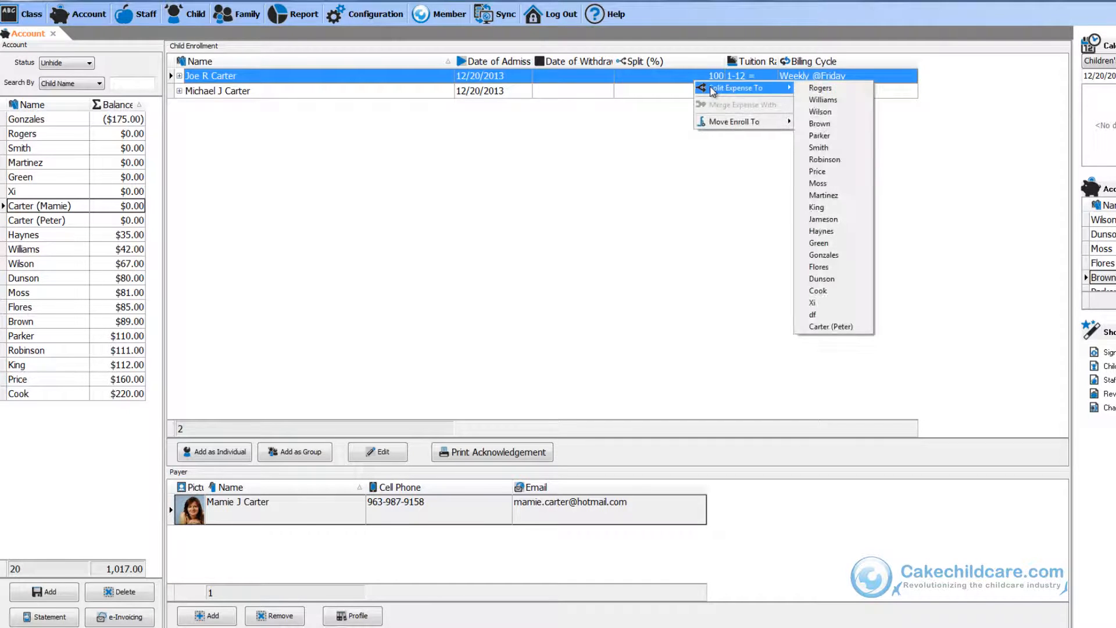
{"action": "left_click", "coordinate": [843, 327]}
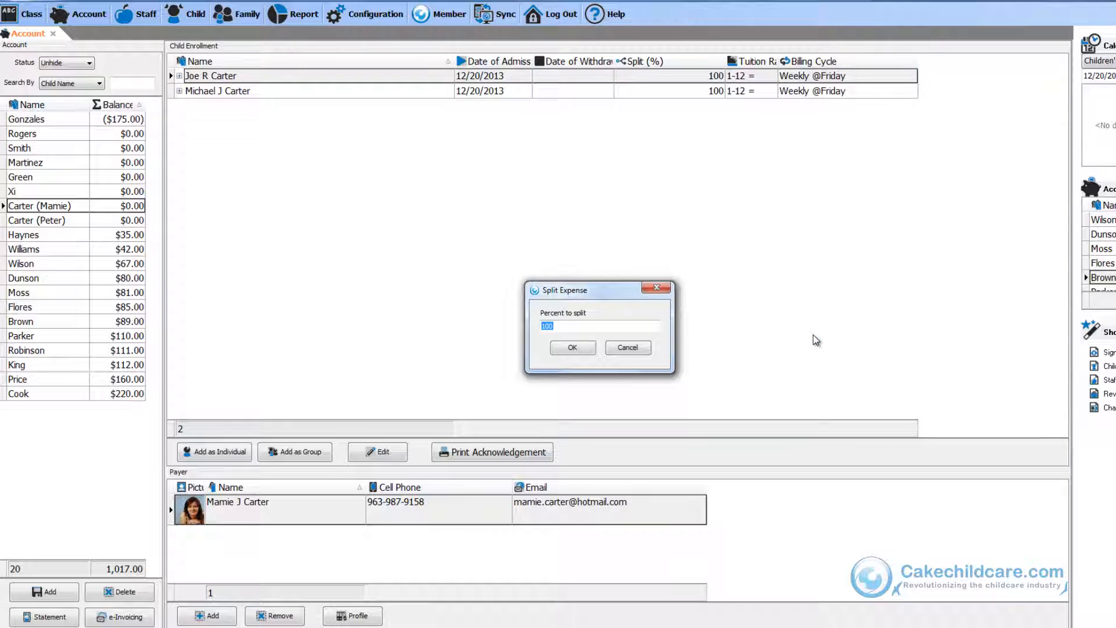
{"action": "type", "text": "50"}
{"action": "left_click", "coordinate": [577, 348]}
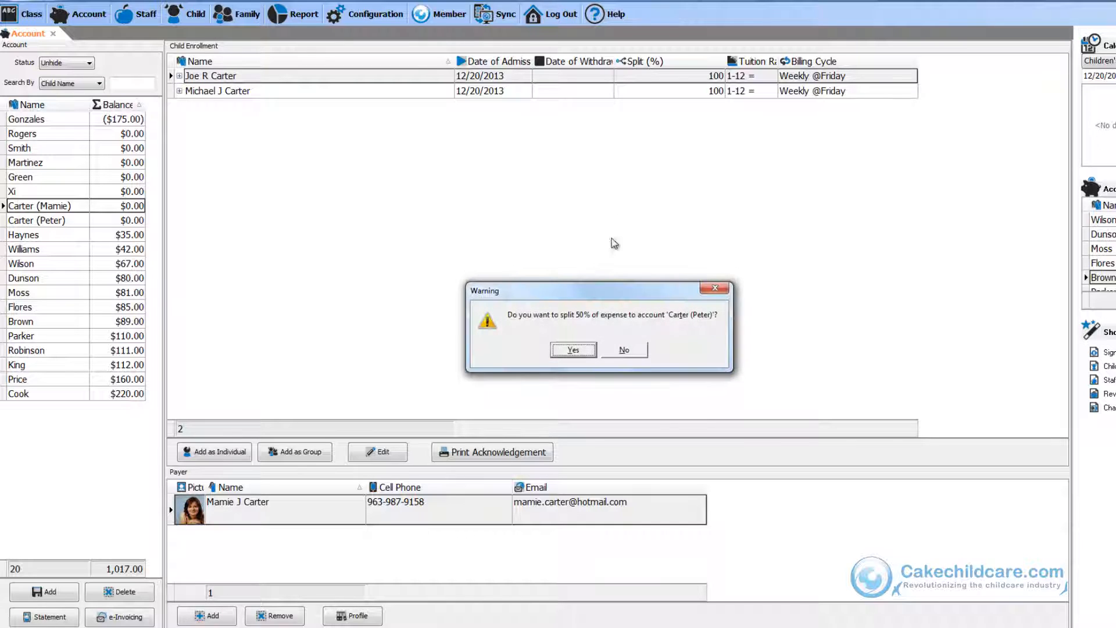
{"action": "left_click", "coordinate": [575, 350]}
{"action": "right_click", "coordinate": [607, 94]}
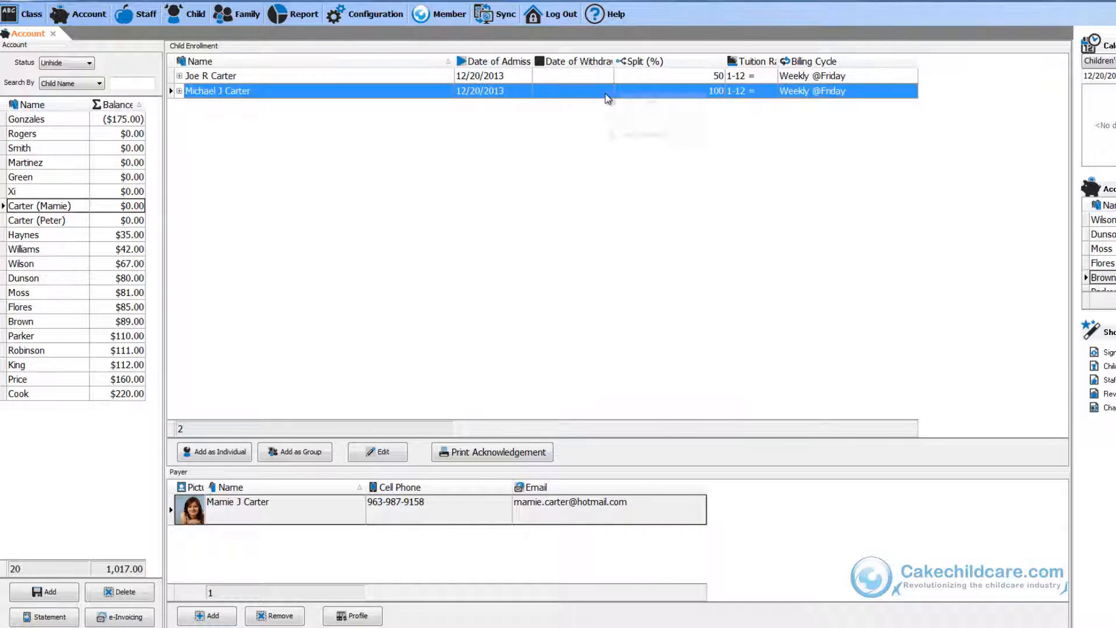
{"action": "mouse_move", "coordinate": [670, 104]}
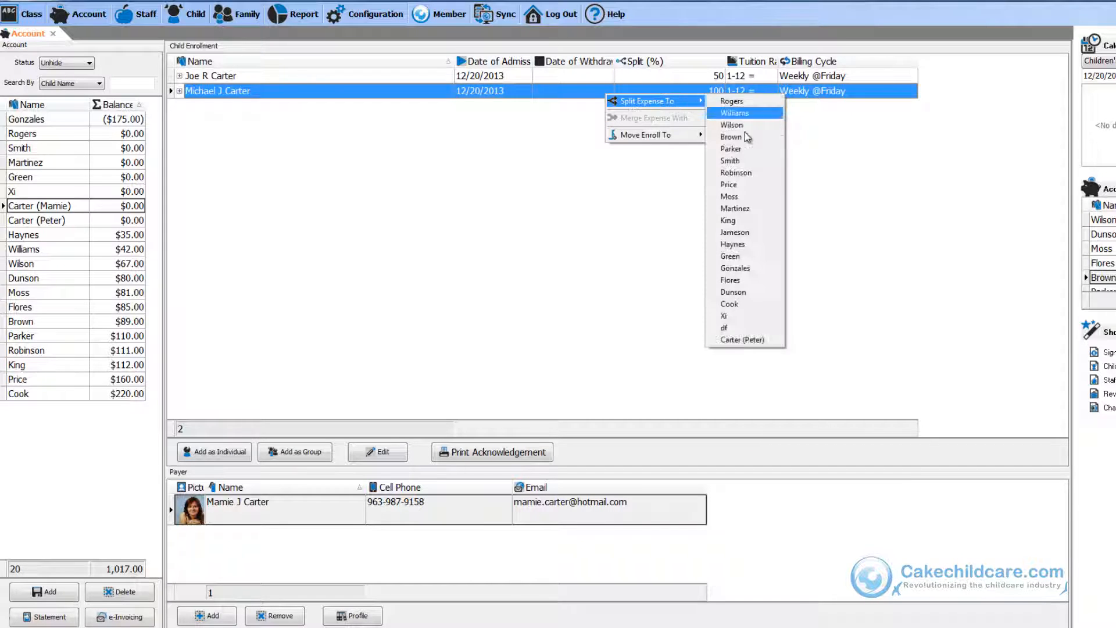
{"action": "left_click", "coordinate": [743, 339]}
{"action": "type", "text": "50"}
{"action": "key", "text": "Return"}
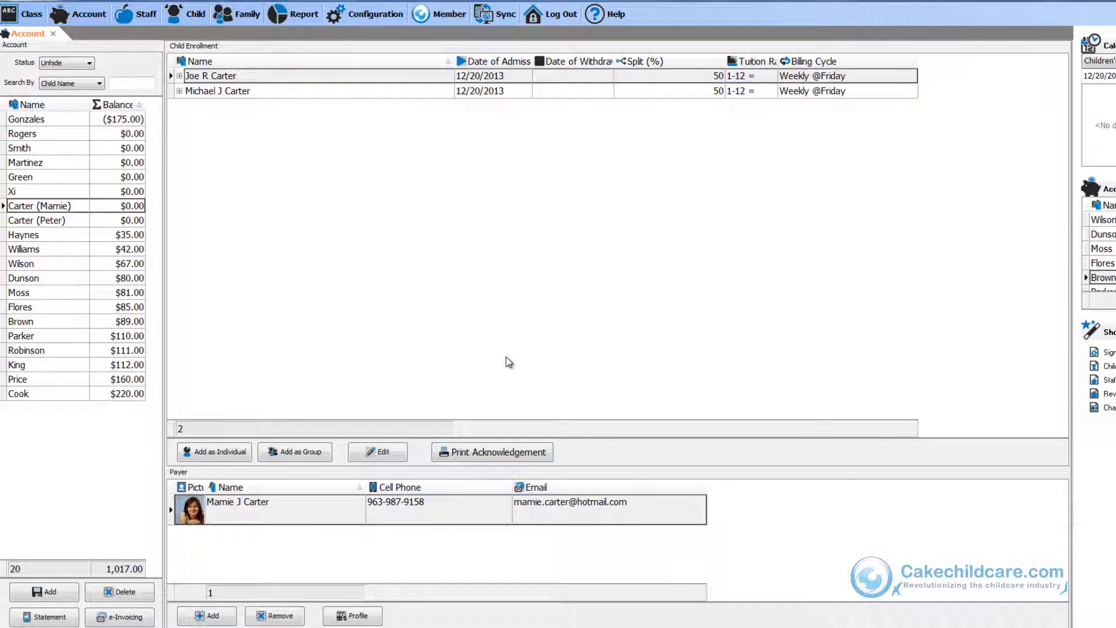
{"action": "left_click", "coordinate": [80, 131]}
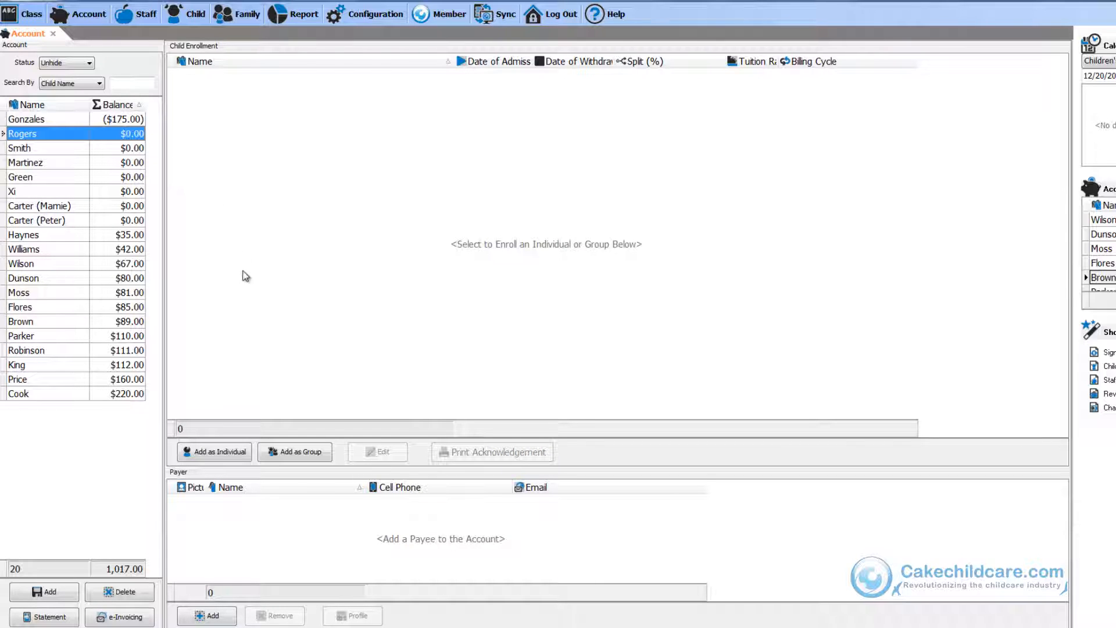
{"action": "left_click", "coordinate": [286, 458]}
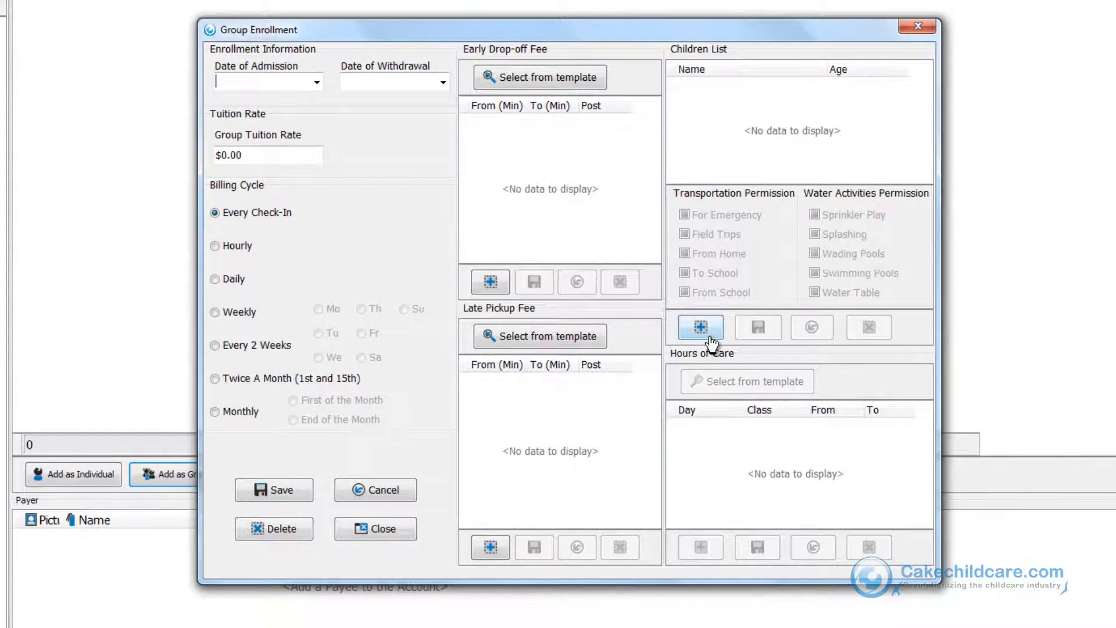
{"action": "left_click", "coordinate": [709, 338]}
{"action": "scroll", "coordinate": [720, 336], "scroll_direction": "down", "scroll_amount": 5}
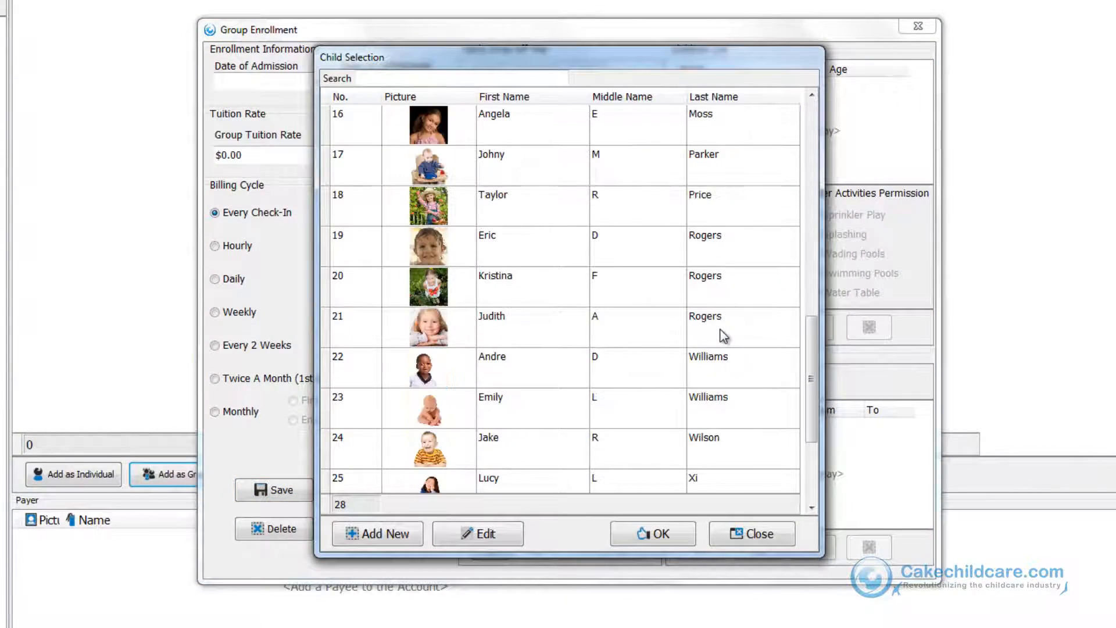
{"action": "double_click", "coordinate": [722, 336]}
{"action": "left_click", "coordinate": [710, 339]}
{"action": "scroll", "coordinate": [721, 325], "scroll_direction": "down", "scroll_amount": 5}
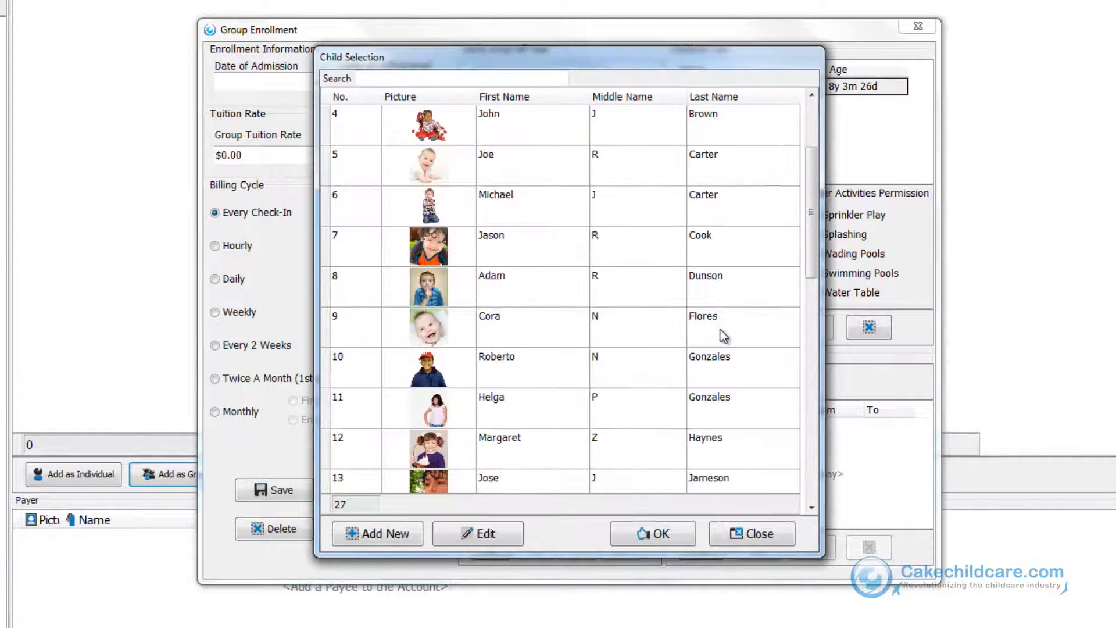
{"action": "double_click", "coordinate": [717, 290]}
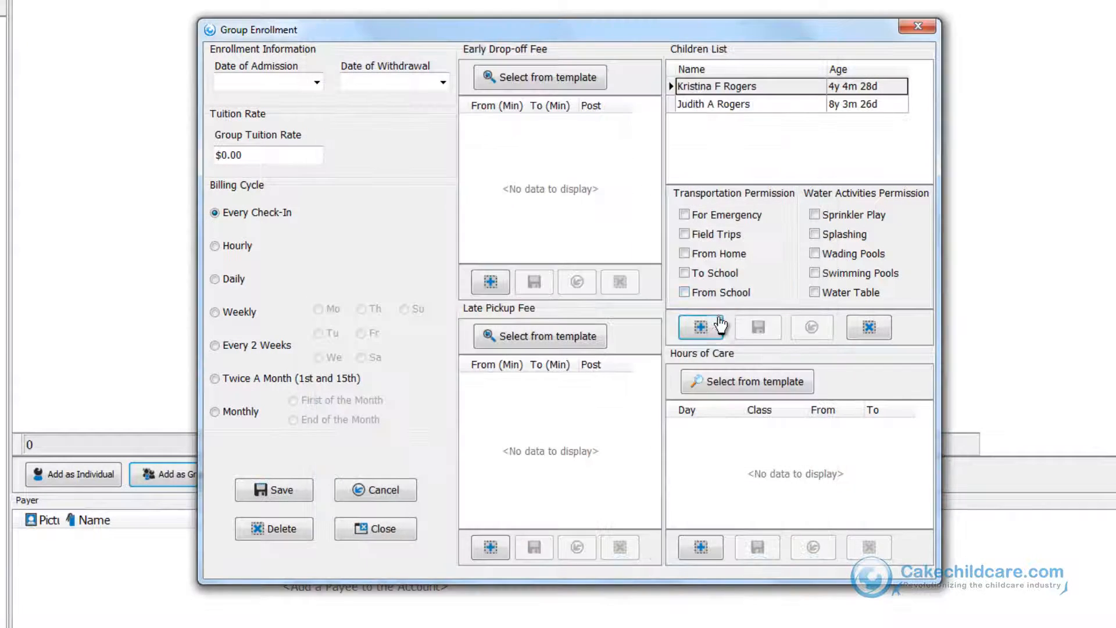
{"action": "left_click", "coordinate": [718, 325]}
{"action": "scroll", "coordinate": [720, 329], "scroll_direction": "down", "scroll_amount": 1}
{"action": "scroll", "coordinate": [717, 324], "scroll_direction": "down", "scroll_amount": 4}
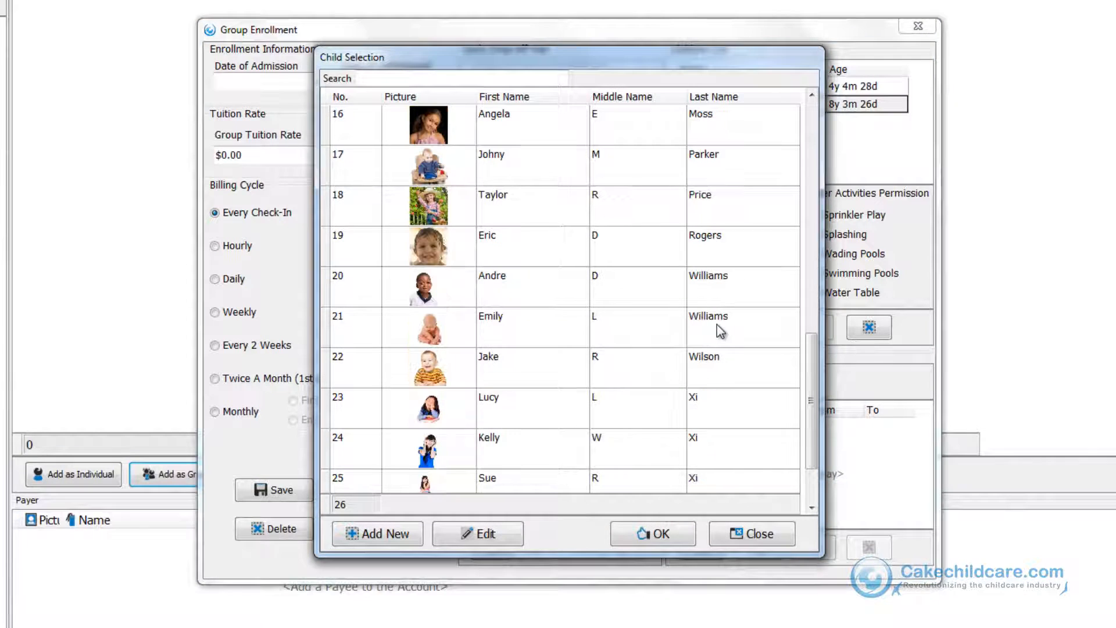
{"action": "left_click", "coordinate": [699, 241]}
{"action": "double_click", "coordinate": [698, 240]}
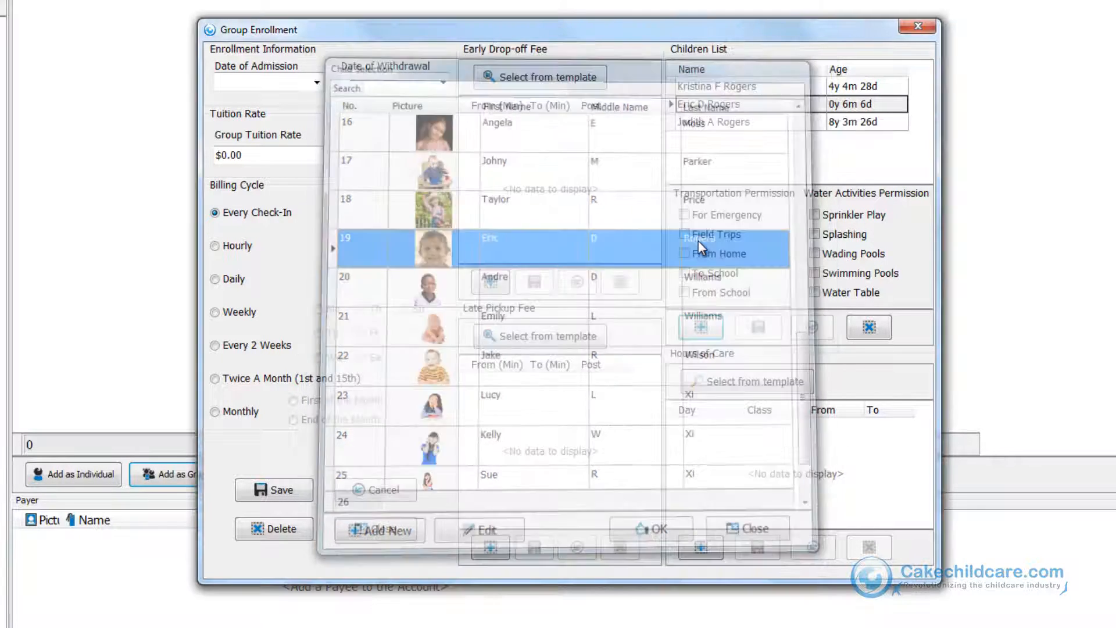
{"action": "left_click", "coordinate": [743, 107]}
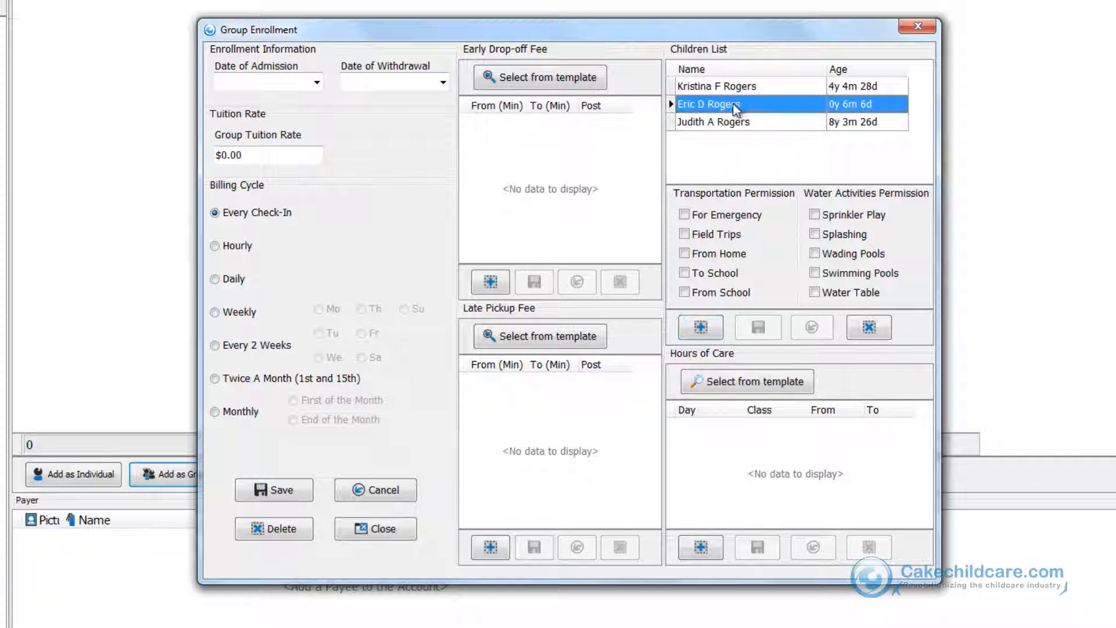
Set the admission date to 12/20/2013, the group tuition rate to $250.00, and weekly billing on Friday.
{"action": "left_click", "coordinate": [316, 82]}
{"action": "left_click", "coordinate": [254, 228]}
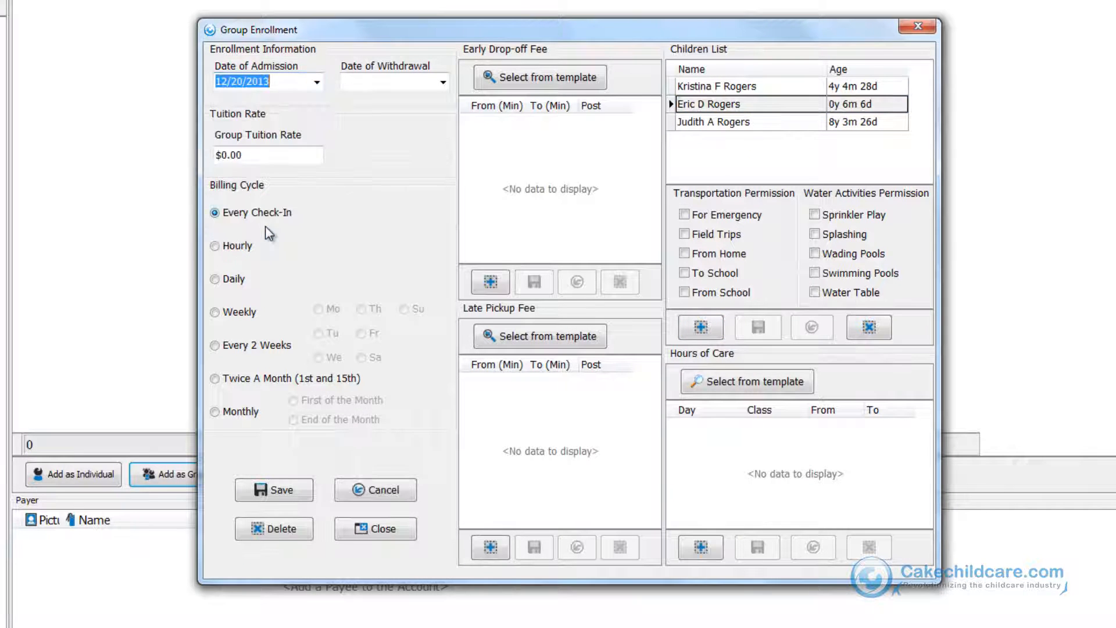
{"action": "left_click", "coordinate": [270, 155]}
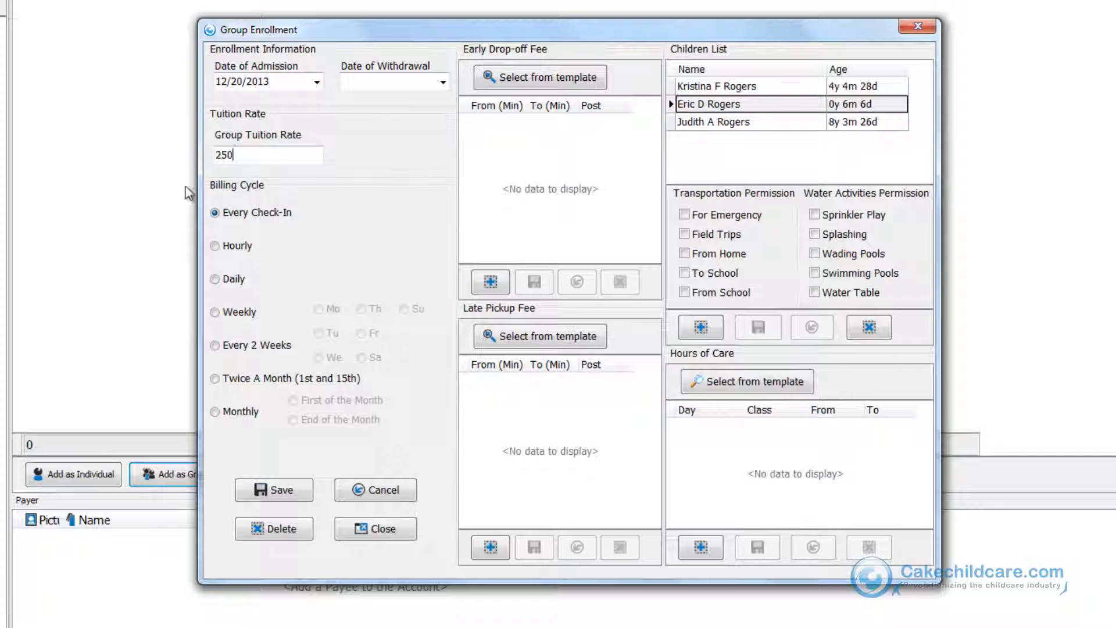
{"action": "left_click", "coordinate": [235, 314]}
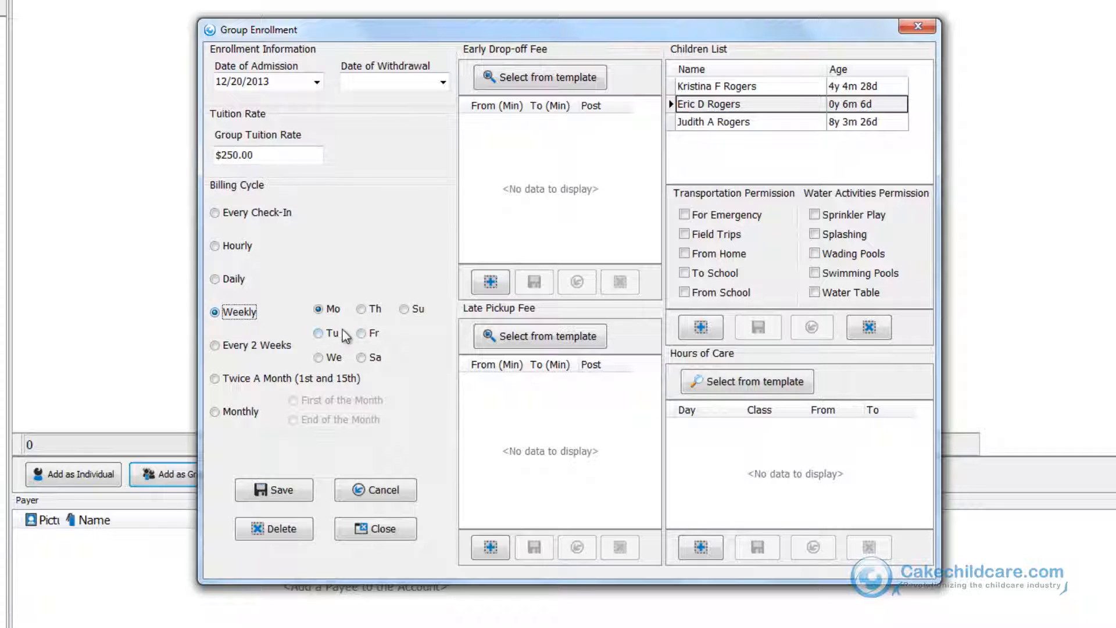
{"action": "left_click", "coordinate": [362, 333]}
Apply the Normal Rates templates for both the early drop-off fee and the late pickup fee.
{"action": "left_click", "coordinate": [574, 82]}
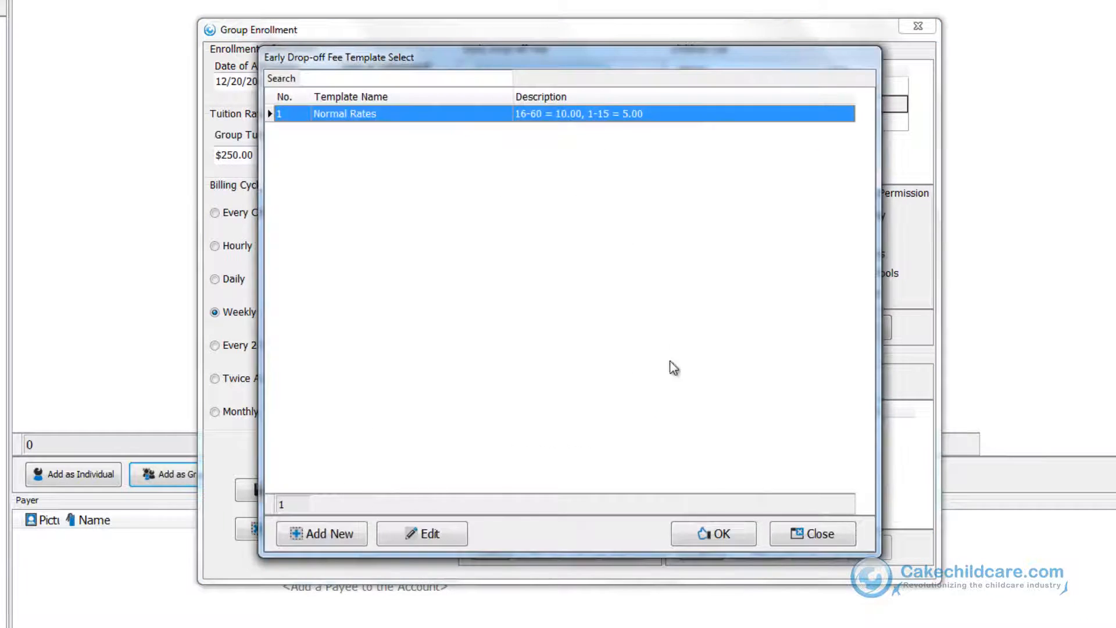
{"action": "left_click", "coordinate": [713, 531]}
{"action": "left_click", "coordinate": [522, 337]}
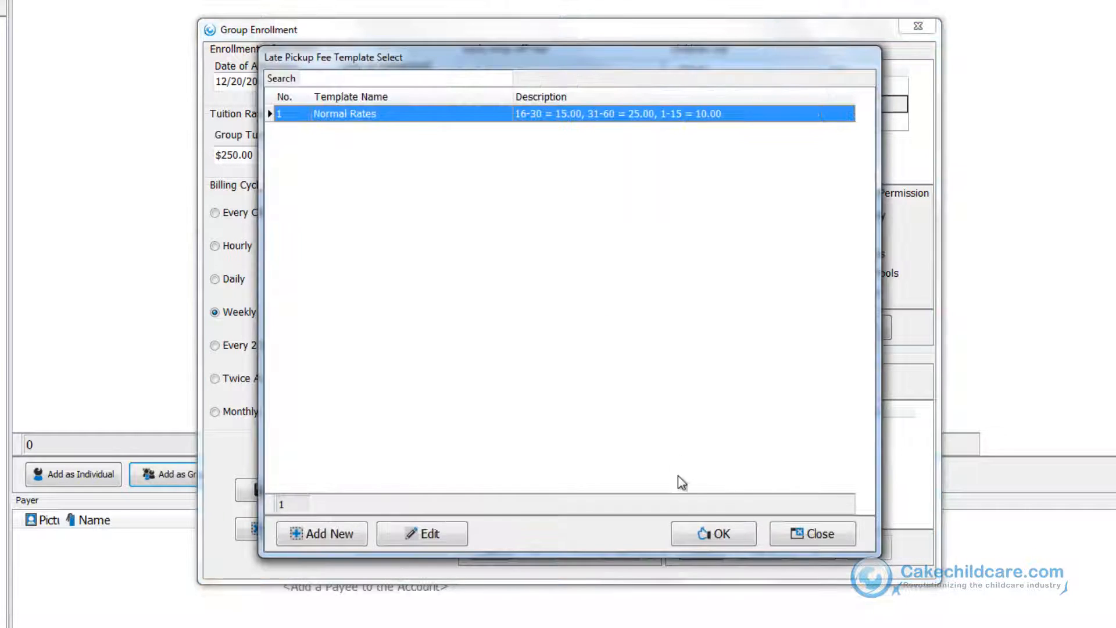
{"action": "left_click", "coordinate": [710, 531]}
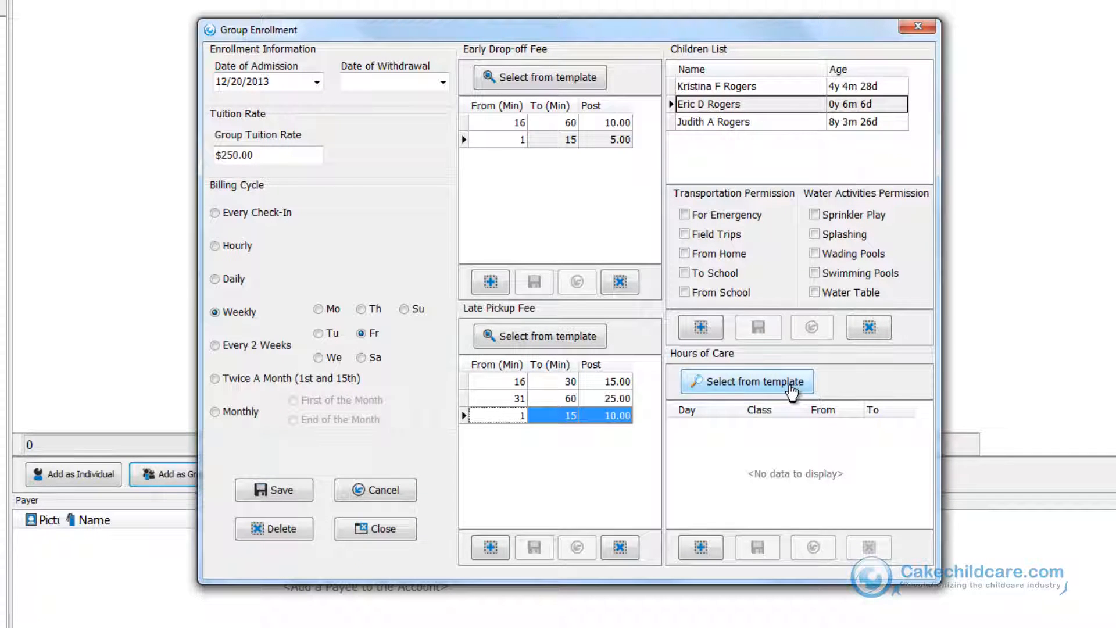
{"action": "left_click", "coordinate": [878, 104]}
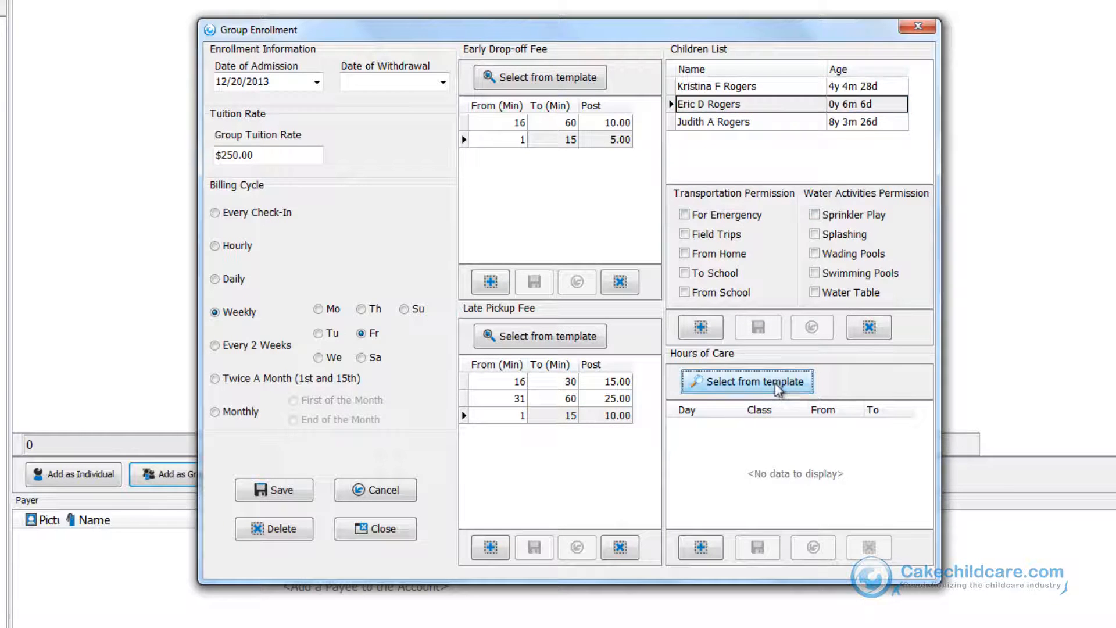
{"action": "left_click", "coordinate": [776, 383]}
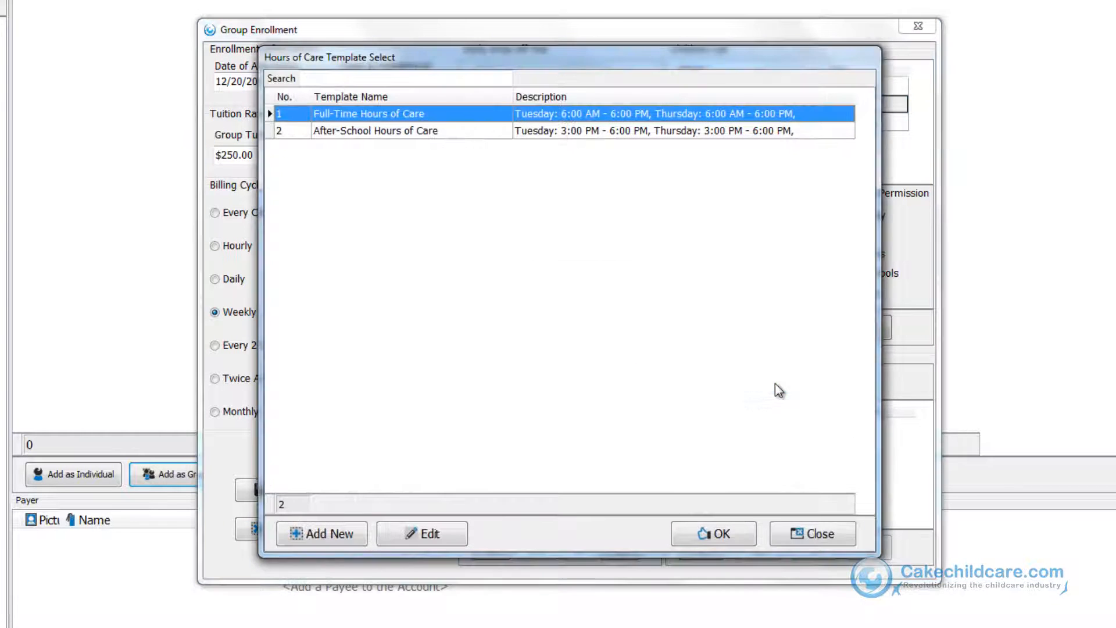
{"action": "left_click", "coordinate": [724, 532]}
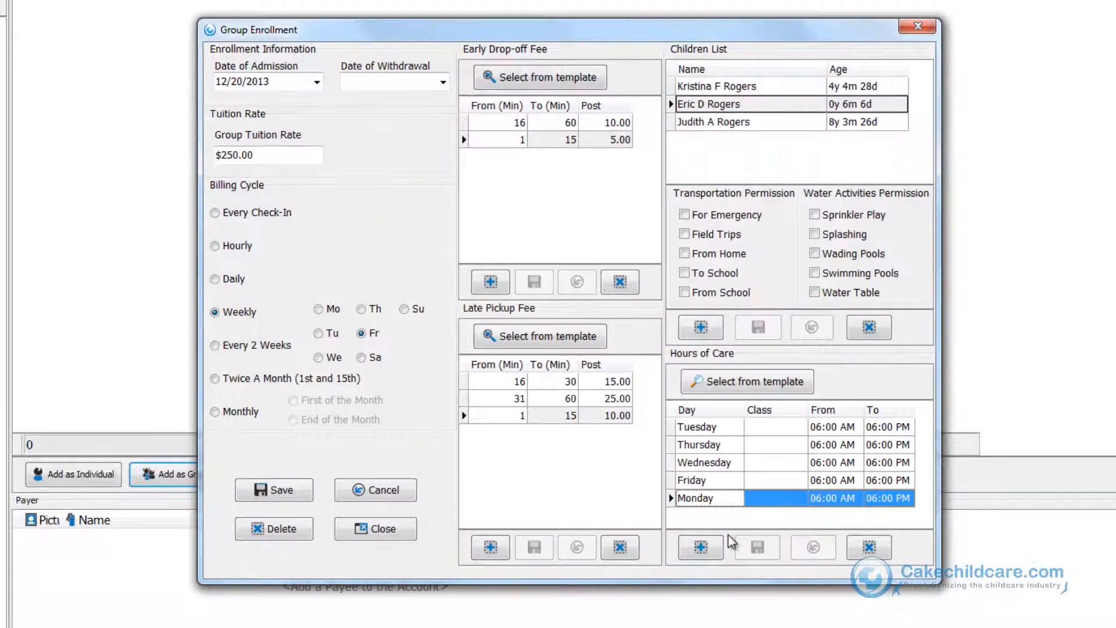
{"action": "left_click", "coordinate": [710, 88]}
{"action": "left_click", "coordinate": [768, 384]}
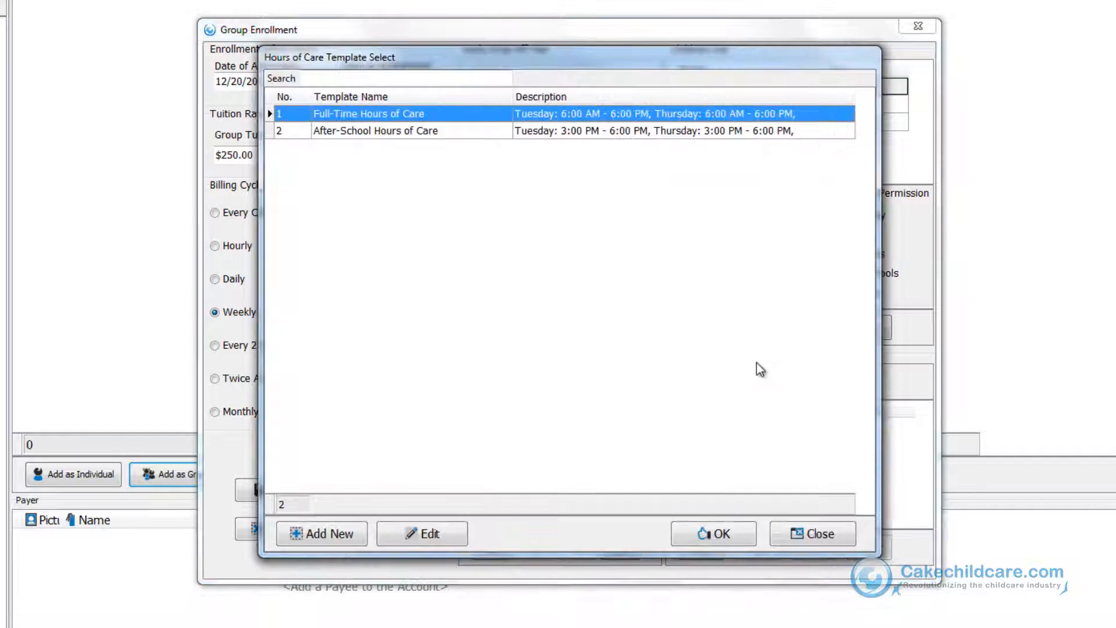
{"action": "left_click", "coordinate": [729, 533]}
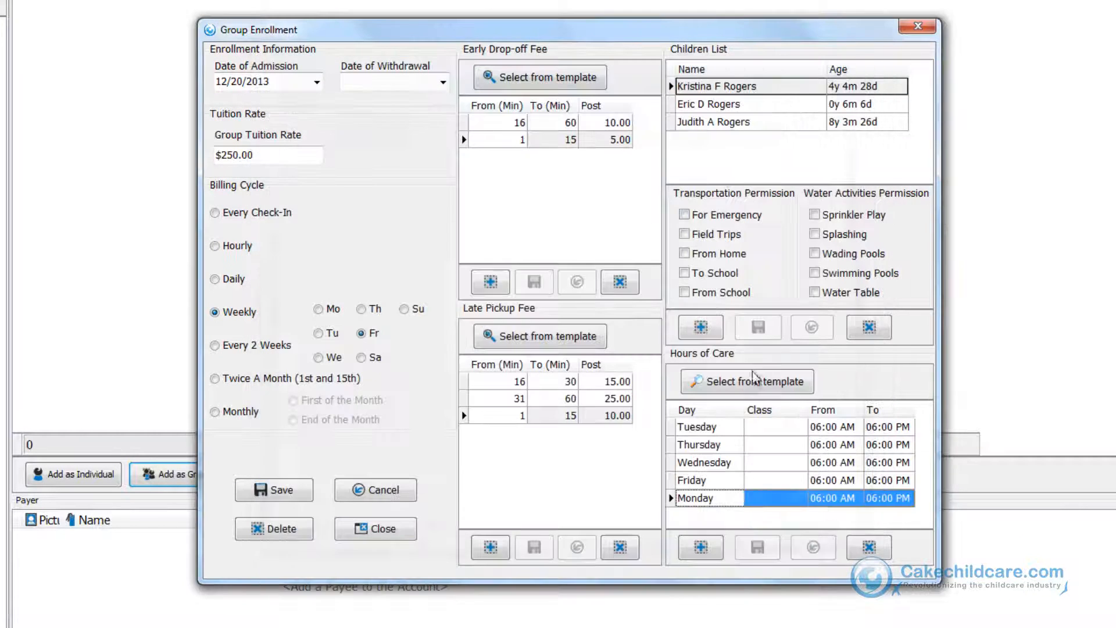
{"action": "left_click", "coordinate": [712, 123]}
{"action": "left_click", "coordinate": [744, 384]}
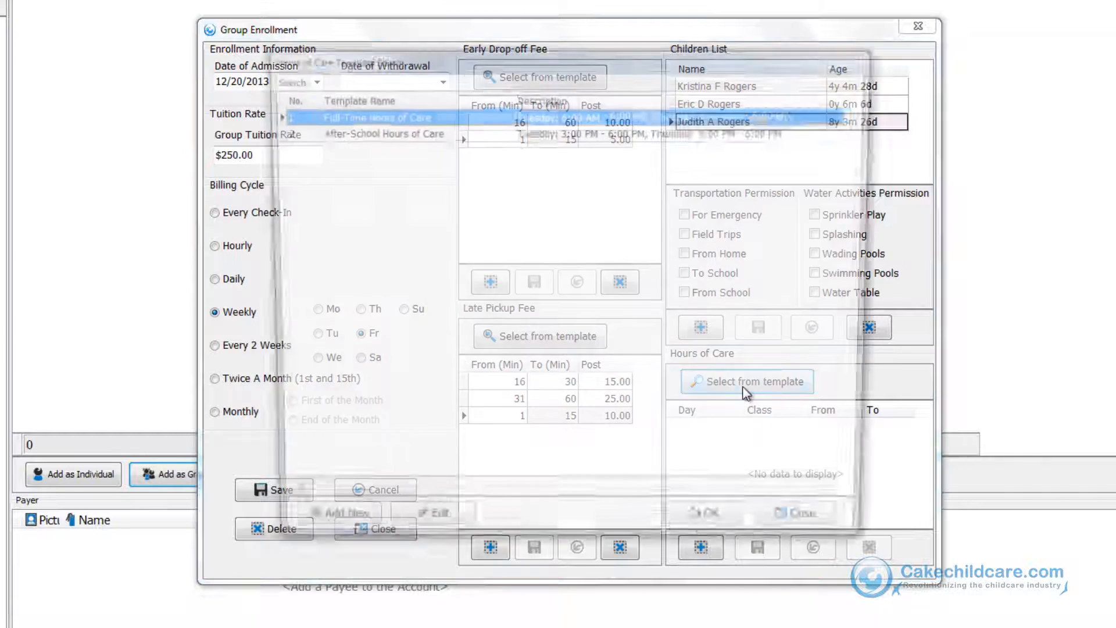
{"action": "left_click", "coordinate": [472, 133]}
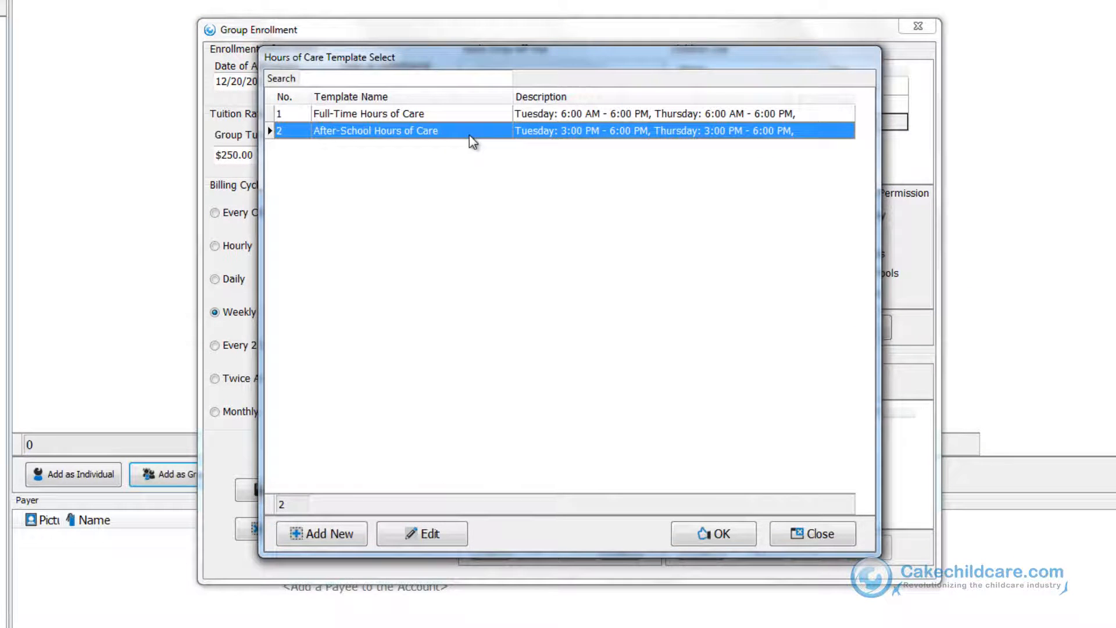
{"action": "left_click", "coordinate": [721, 532]}
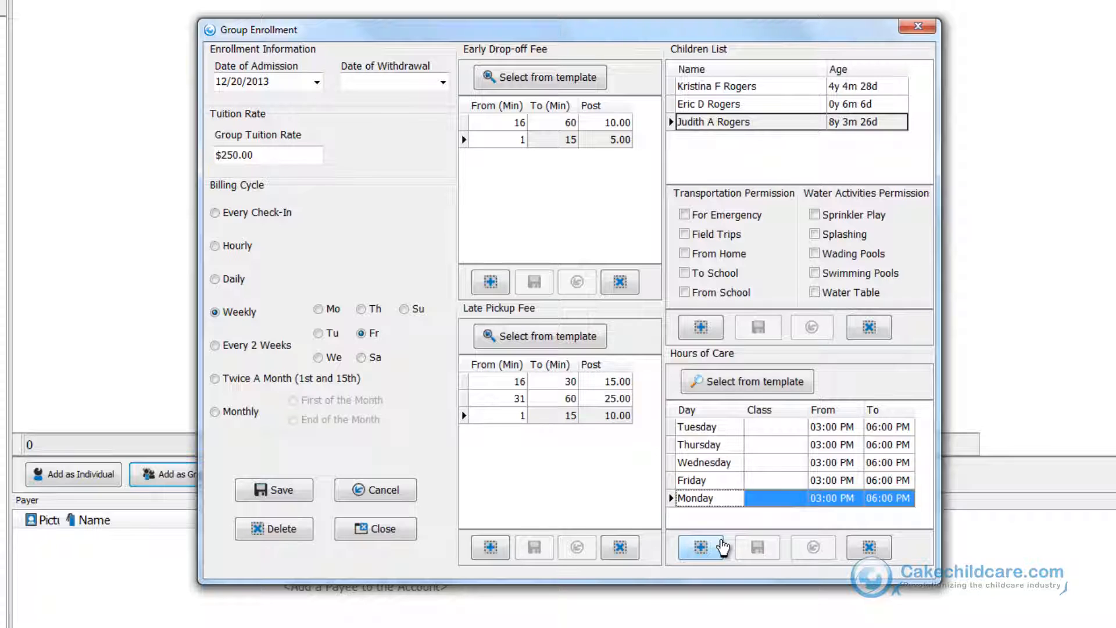
{"action": "left_click", "coordinate": [726, 105]}
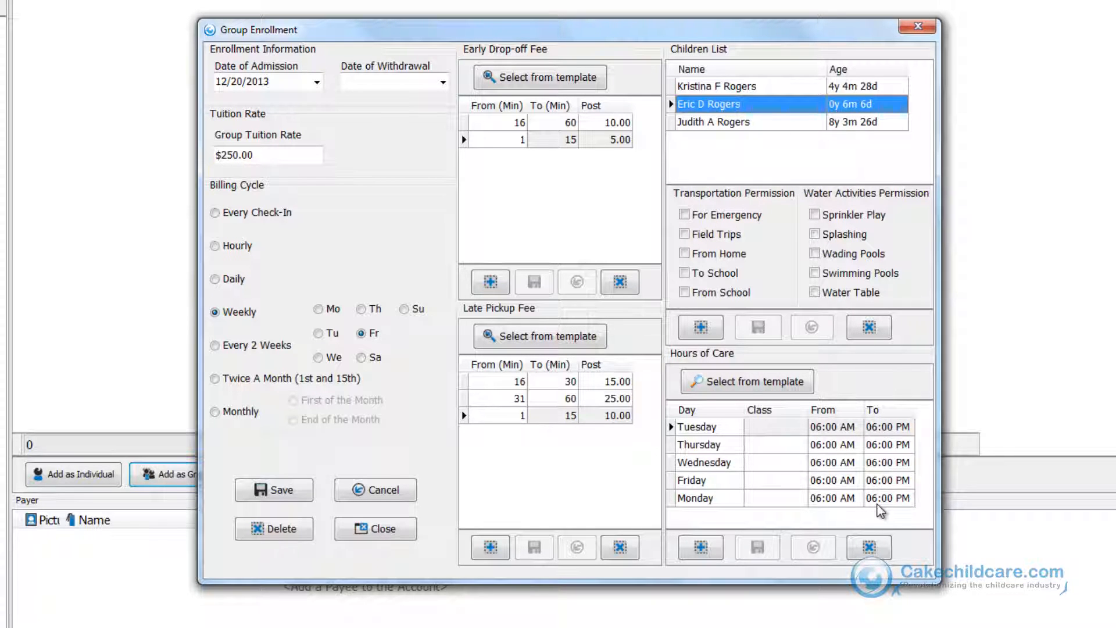
{"action": "left_click", "coordinate": [706, 411]}
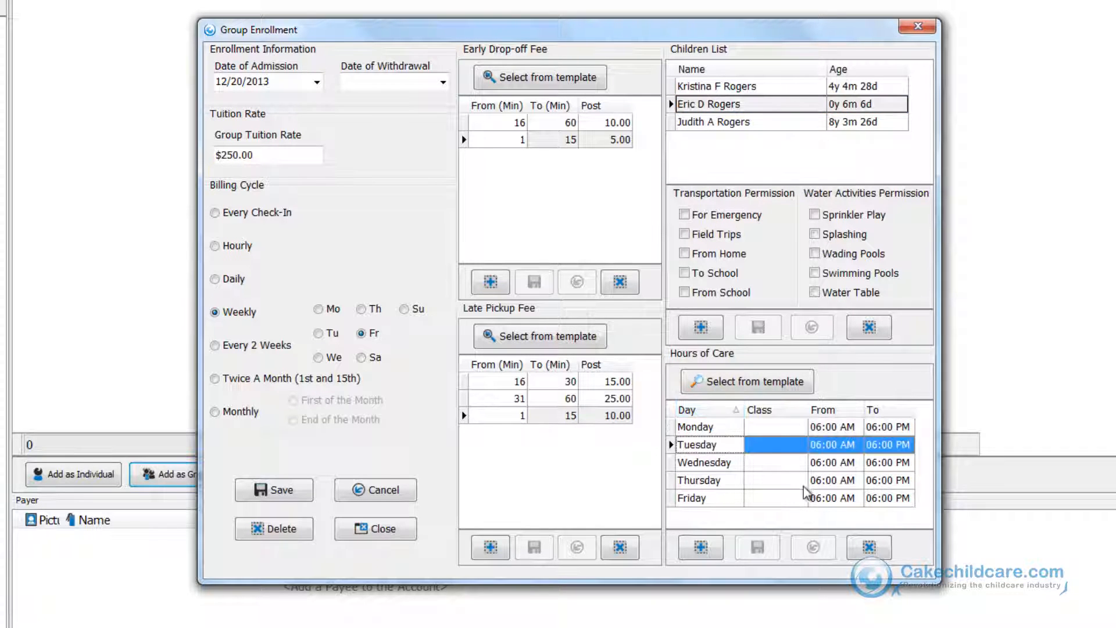
{"action": "left_click", "coordinate": [886, 497]}
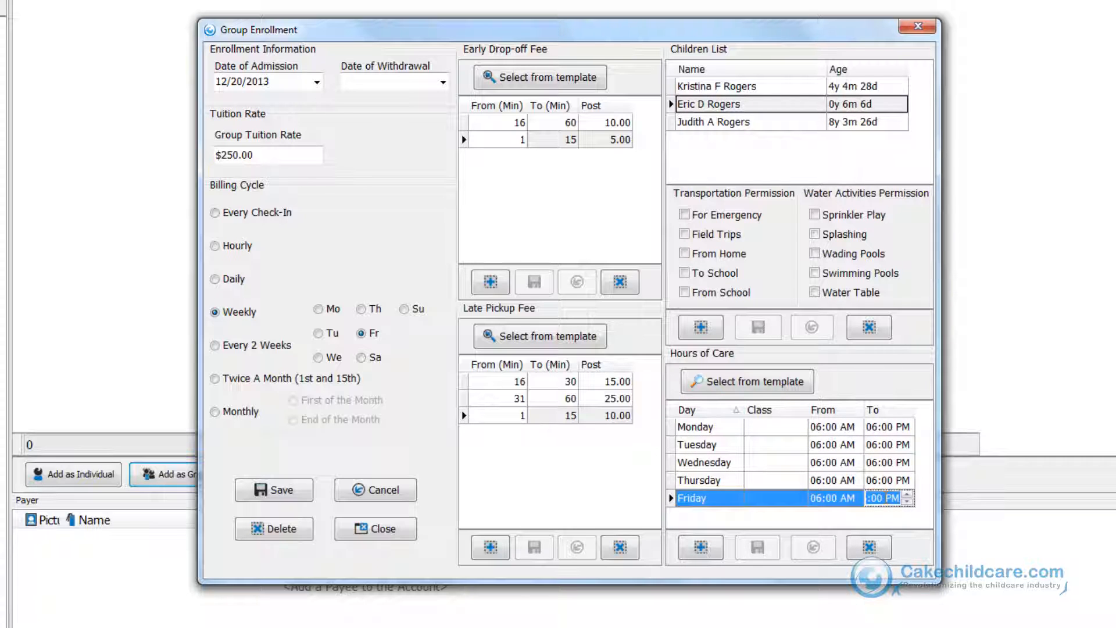
{"action": "left_click", "coordinate": [888, 498]}
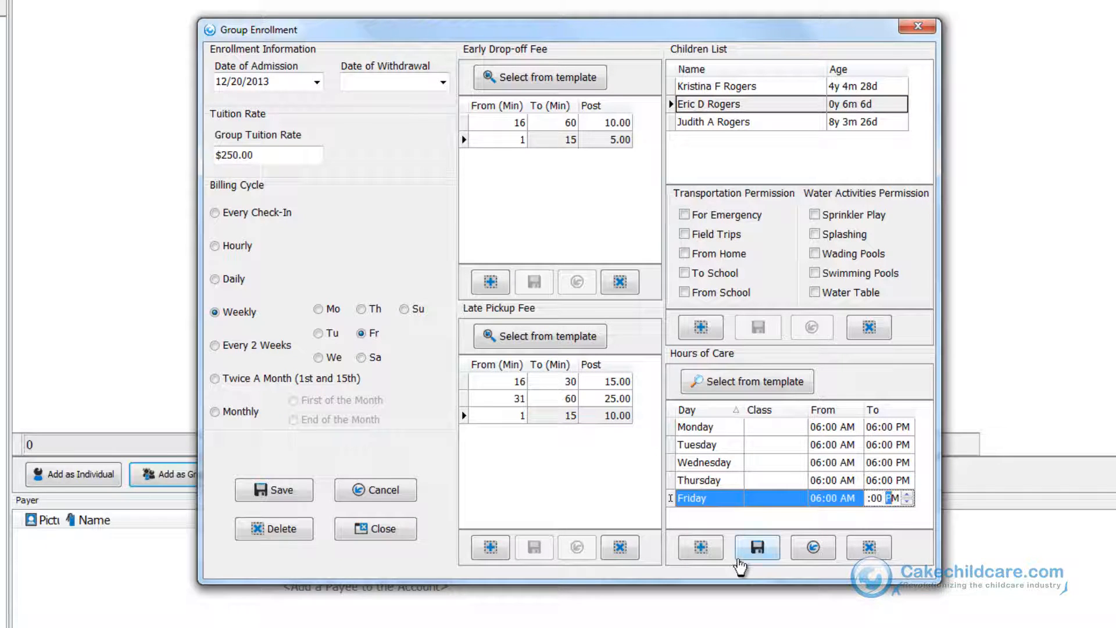
{"action": "left_click", "coordinate": [756, 547]}
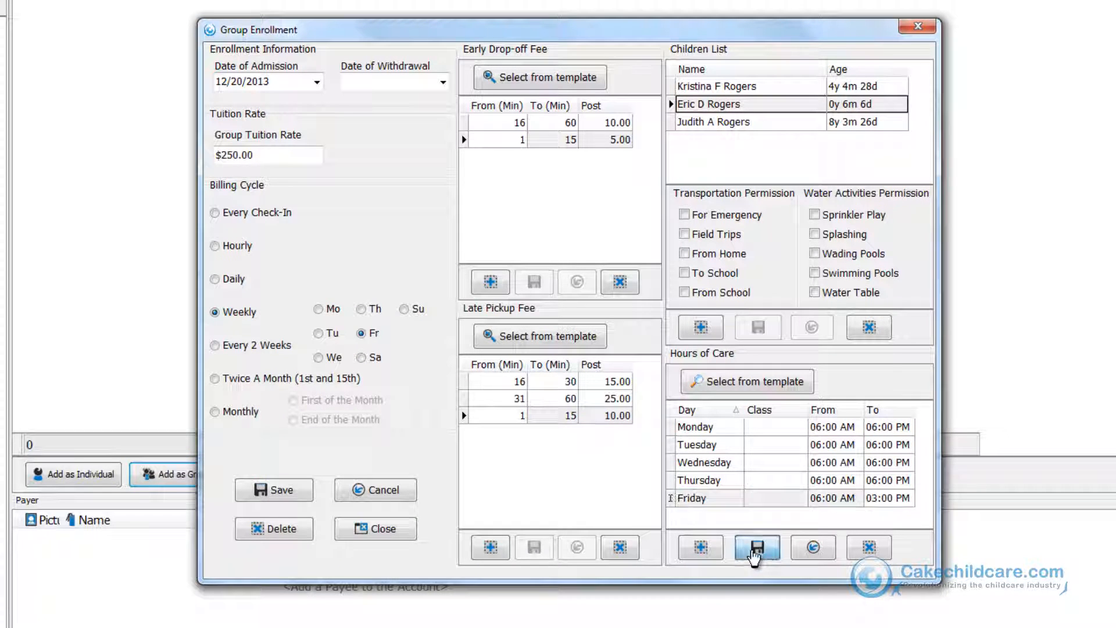
Change the 4-year-old Rogers child's Friday end time to 03:00 PM and save her hours of care.
{"action": "left_click", "coordinate": [733, 87]}
{"action": "left_click", "coordinate": [879, 504]}
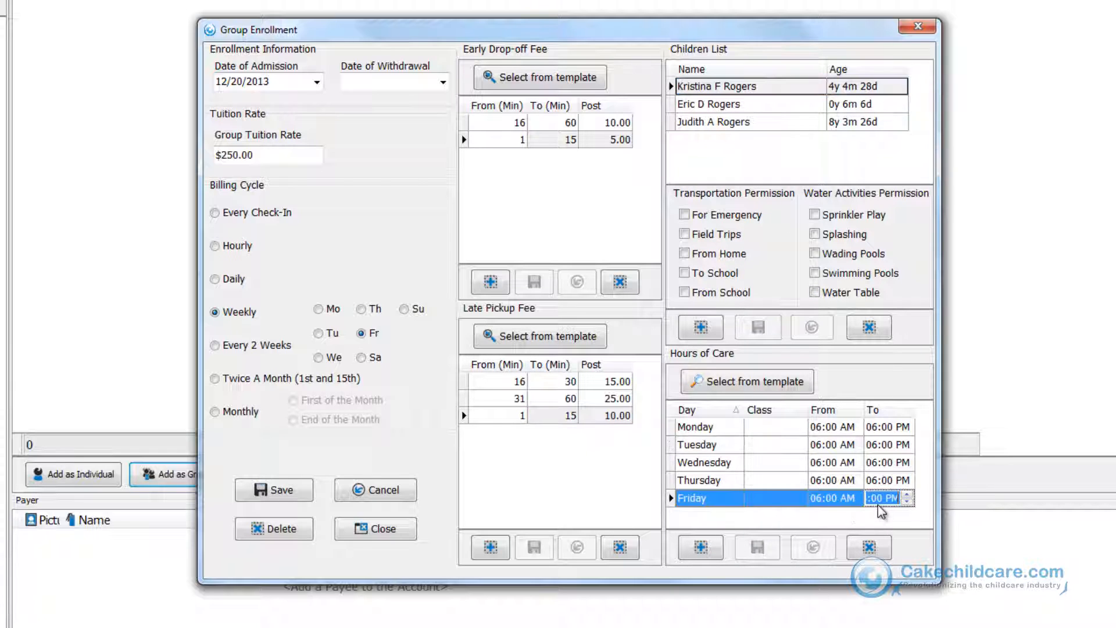
{"action": "type", "text": "3"}
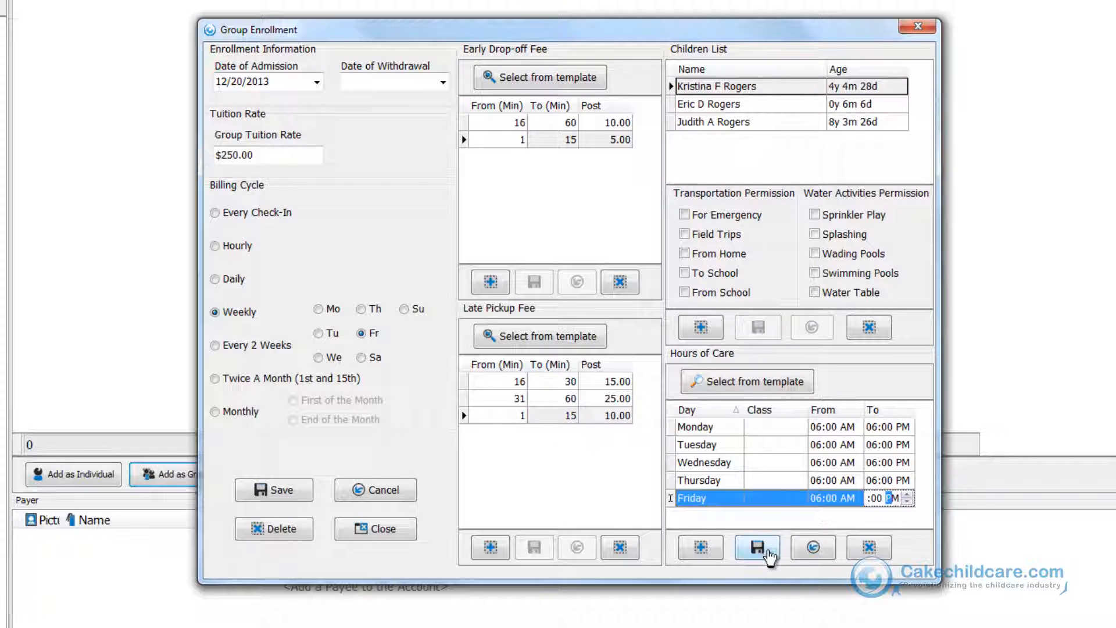
{"action": "left_click", "coordinate": [763, 549]}
Delete the Friday row from the 8-year-old Rogers child's hours of care.
{"action": "left_click", "coordinate": [714, 121]}
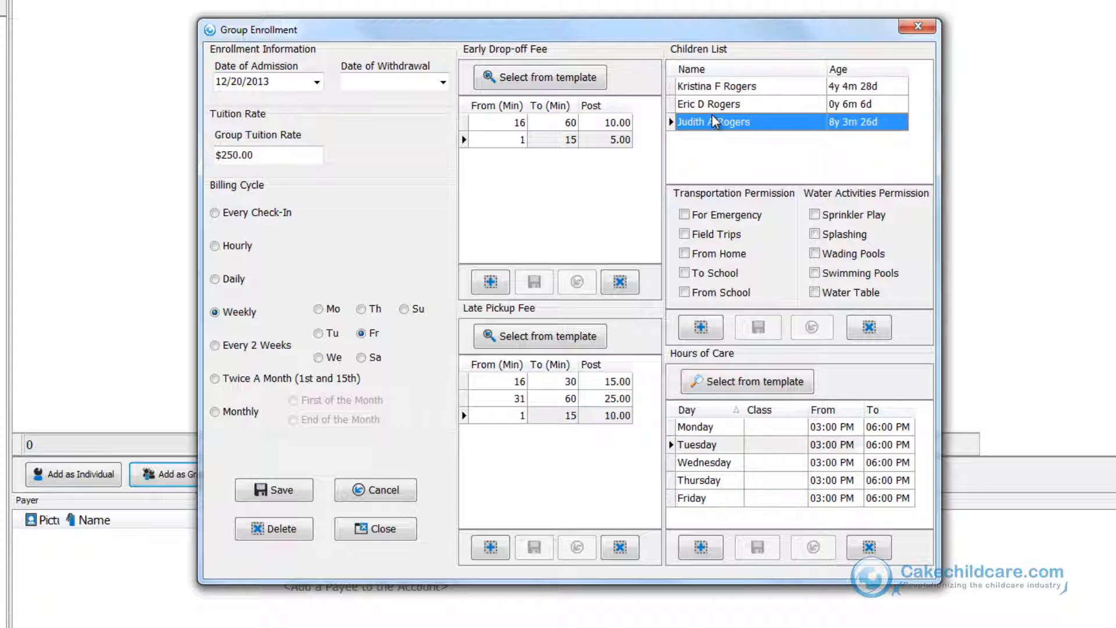
{"action": "left_click", "coordinate": [728, 500]}
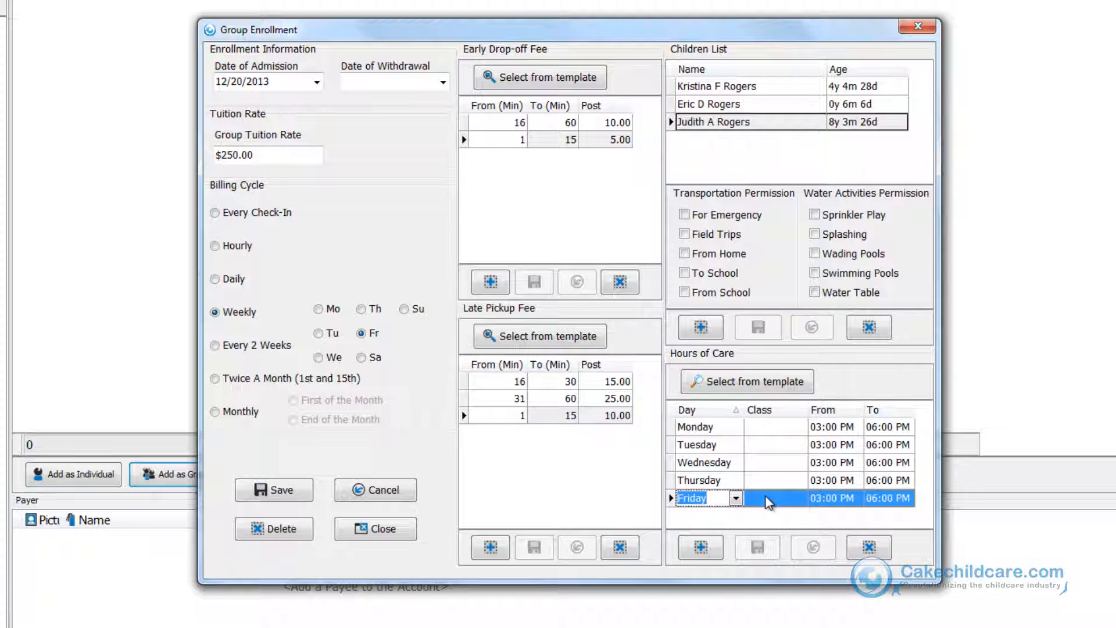
{"action": "left_click", "coordinate": [866, 548]}
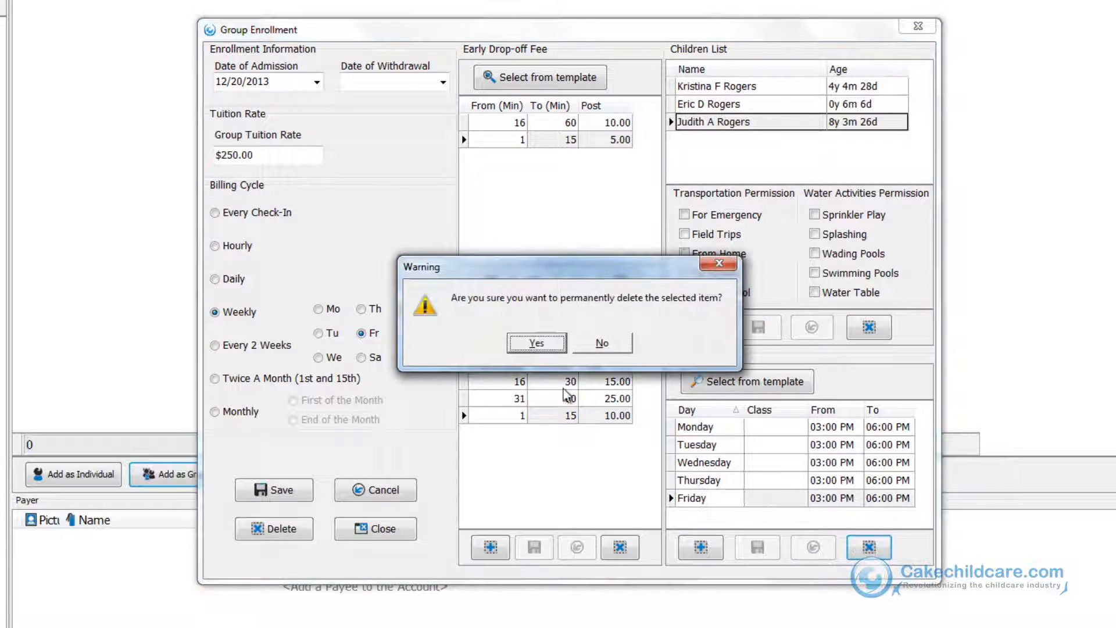
{"action": "left_click", "coordinate": [536, 343]}
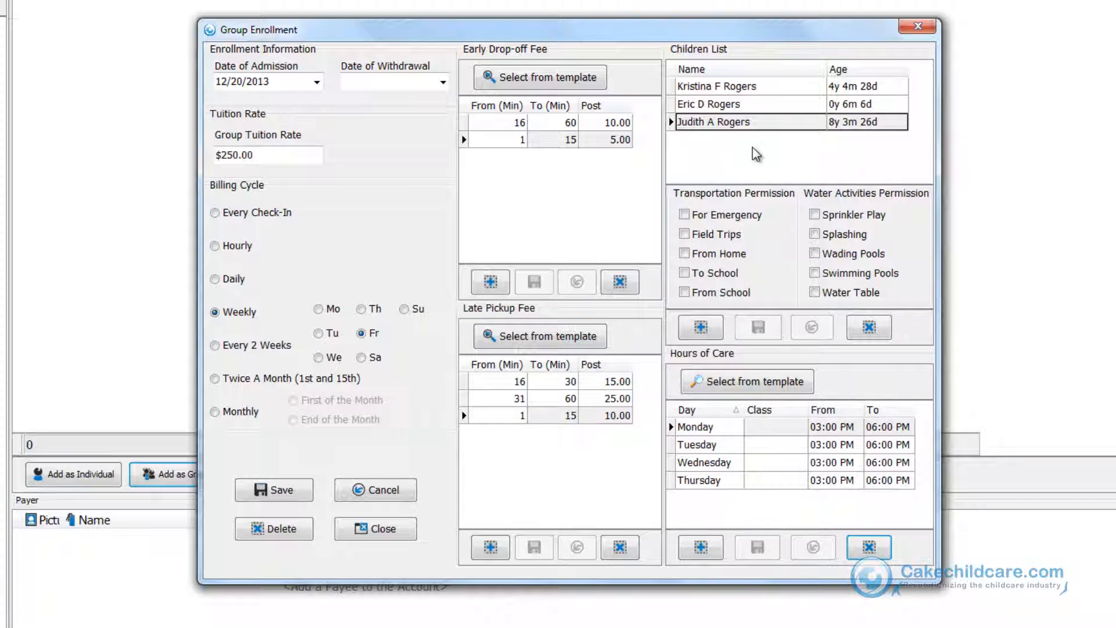
Assign the Infants class to every day in the Rogers infant's hours of care.
{"action": "left_click", "coordinate": [747, 107]}
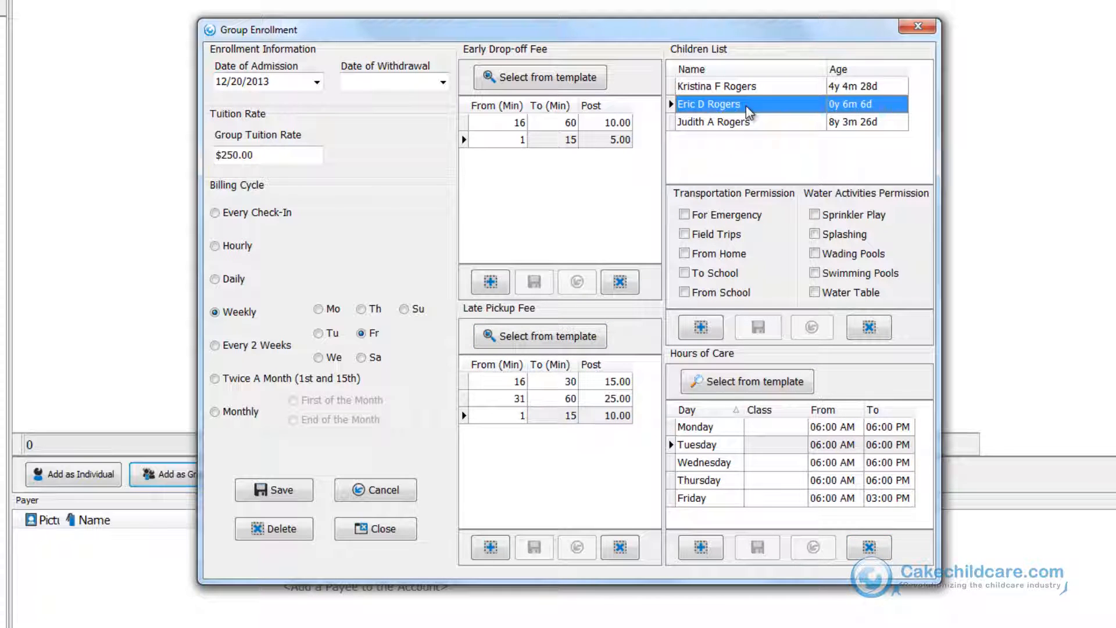
{"action": "left_click", "coordinate": [762, 498]}
{"action": "type", "text": "Infants"}
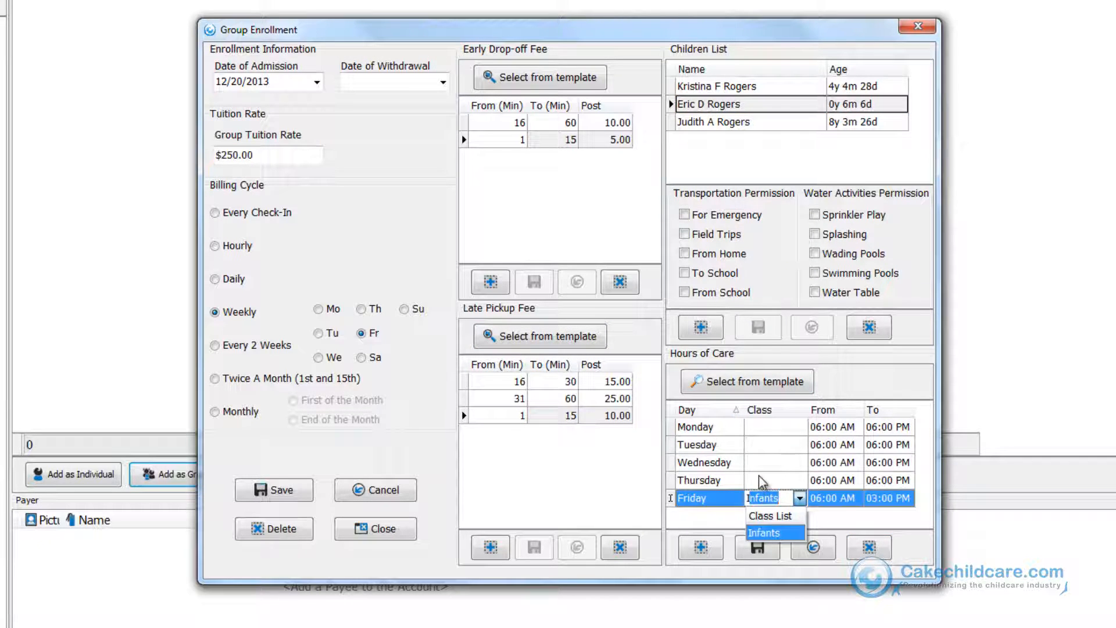
{"action": "left_click", "coordinate": [759, 478]}
{"action": "type", "text": "I"}
{"action": "left_click", "coordinate": [758, 462]}
{"action": "type", "text": "I"}
{"action": "left_click", "coordinate": [758, 444]}
{"action": "type", "text": "I"}
{"action": "left_click", "coordinate": [758, 426]}
{"action": "type", "text": "I"}
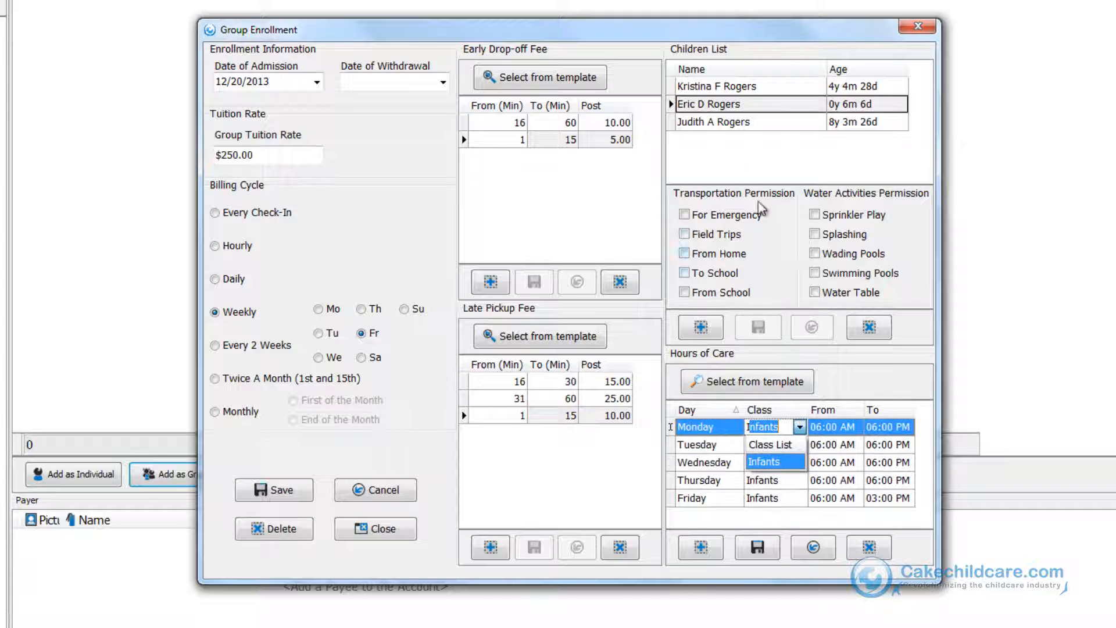
Assign the Preschool class to every day in the 4-year-old Rogers child's hours of care.
{"action": "left_click", "coordinate": [735, 89]}
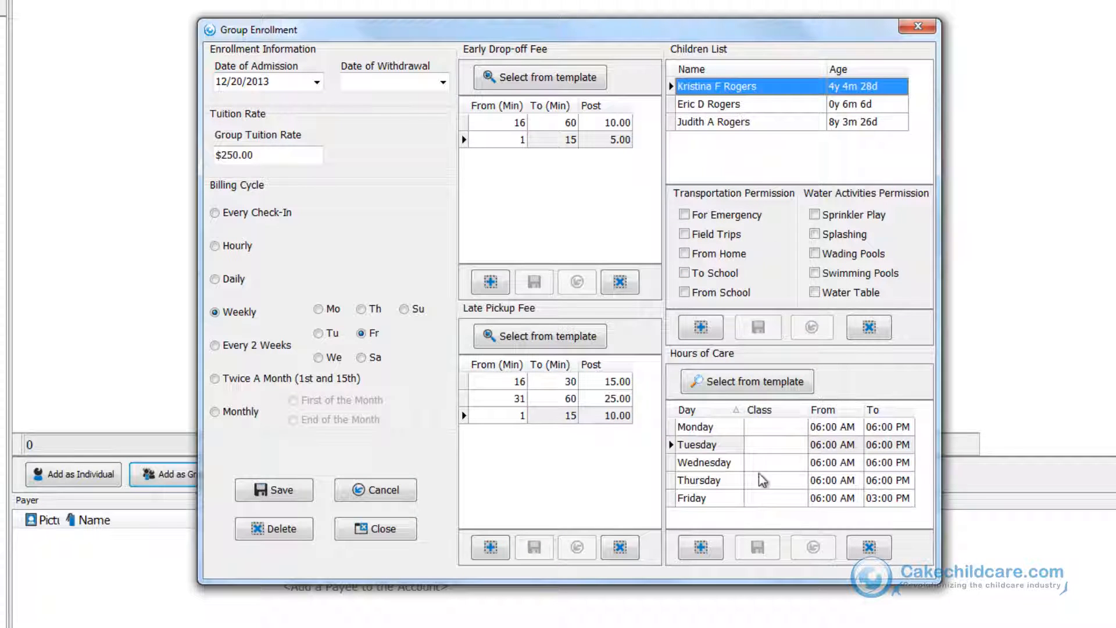
{"action": "left_click", "coordinate": [763, 497]}
{"action": "left_click", "coordinate": [763, 477]}
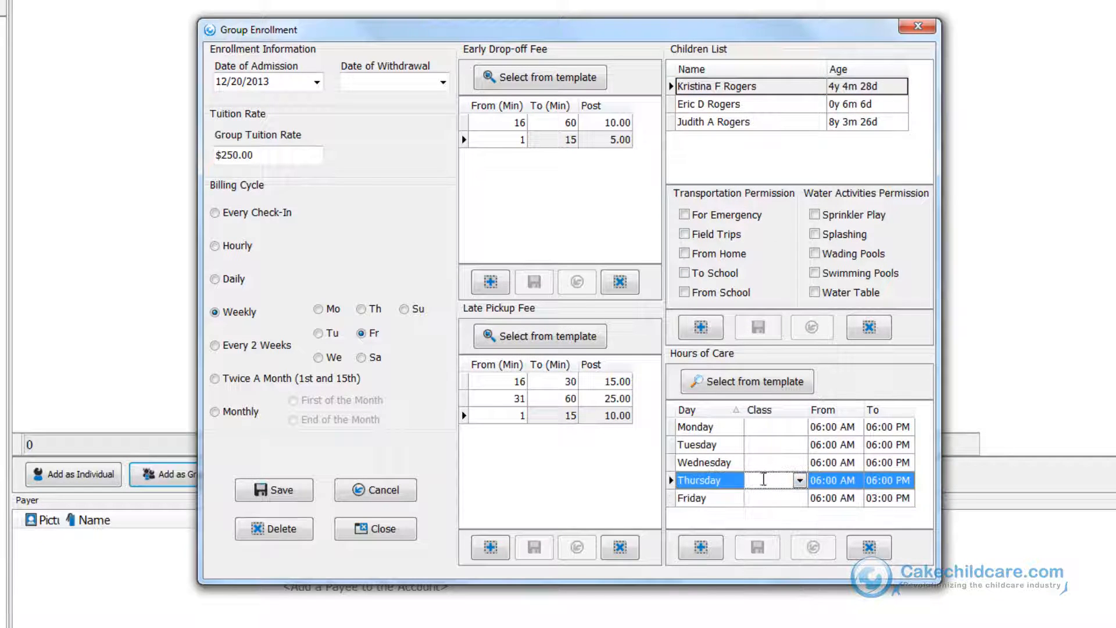
{"action": "left_click", "coordinate": [763, 497]}
{"action": "type", "text": "P"}
{"action": "left_click", "coordinate": [763, 480]}
{"action": "type", "text": "P"}
{"action": "left_click", "coordinate": [763, 462]}
{"action": "type", "text": "P"}
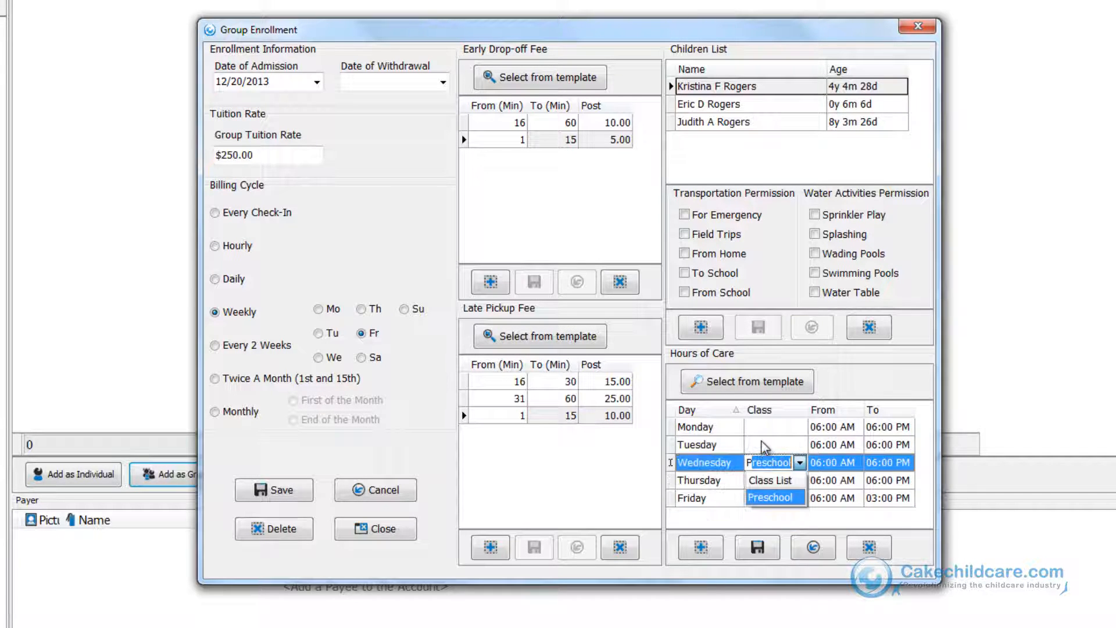
{"action": "left_click", "coordinate": [763, 445]}
{"action": "type", "text": "Preschool"}
{"action": "left_click", "coordinate": [763, 427]}
{"action": "type", "text": "P"}
Assign the After-School class to every day in the 8-year-old's hours of care and save them.
{"action": "left_click", "coordinate": [748, 124]}
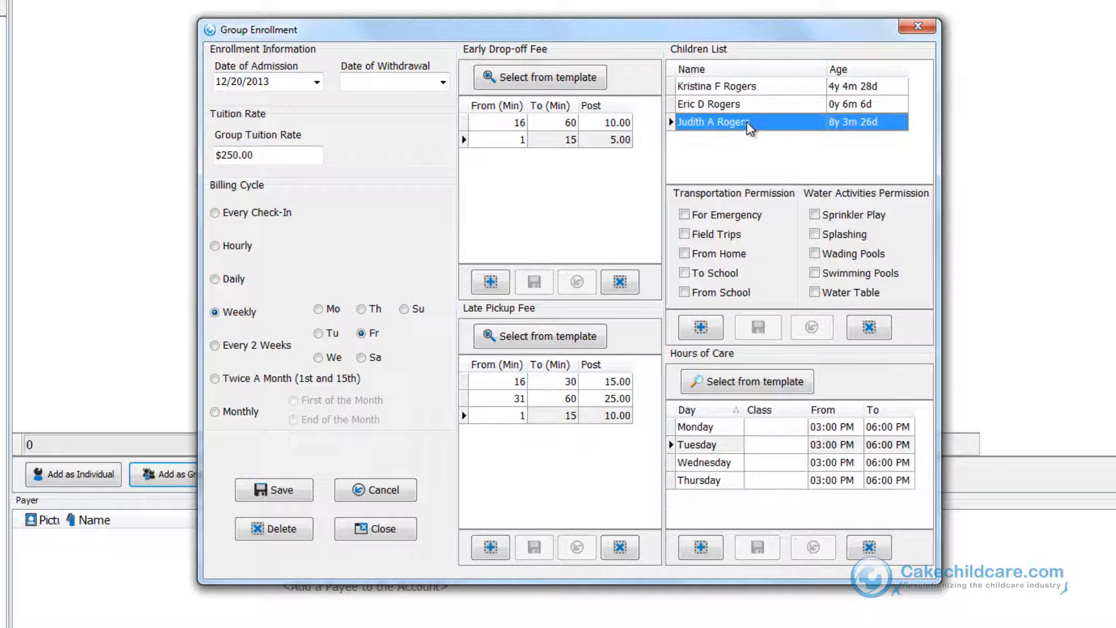
{"action": "left_click", "coordinate": [767, 481]}
{"action": "type", "text": "A"}
{"action": "left_click", "coordinate": [756, 452]}
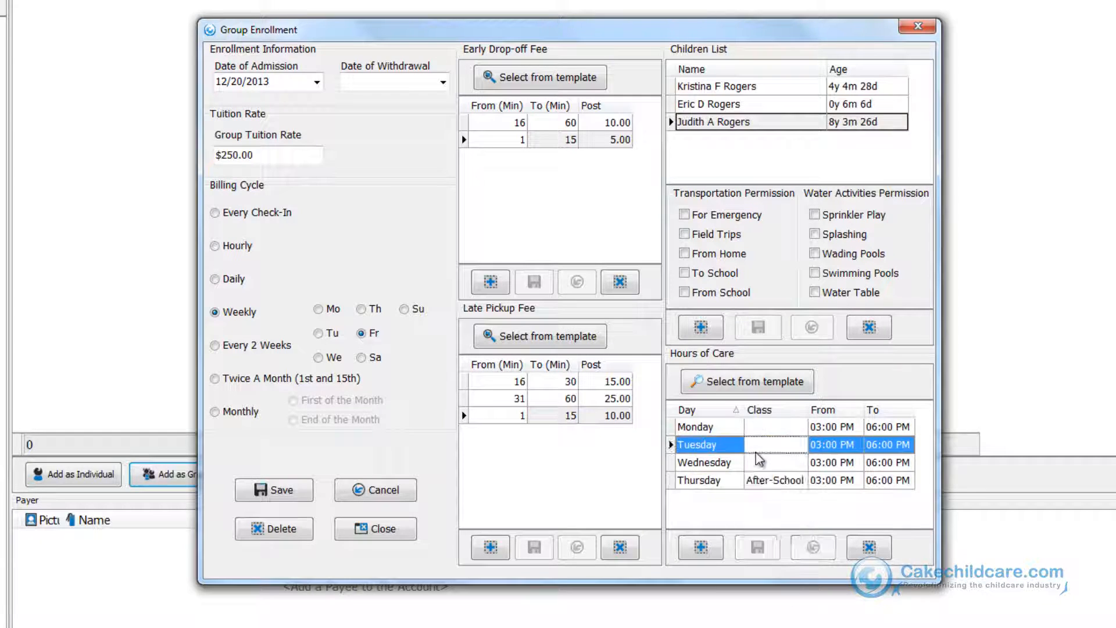
{"action": "type", "text": "A"}
{"action": "left_click", "coordinate": [763, 430]}
{"action": "type", "text": "A"}
{"action": "left_click", "coordinate": [768, 463]}
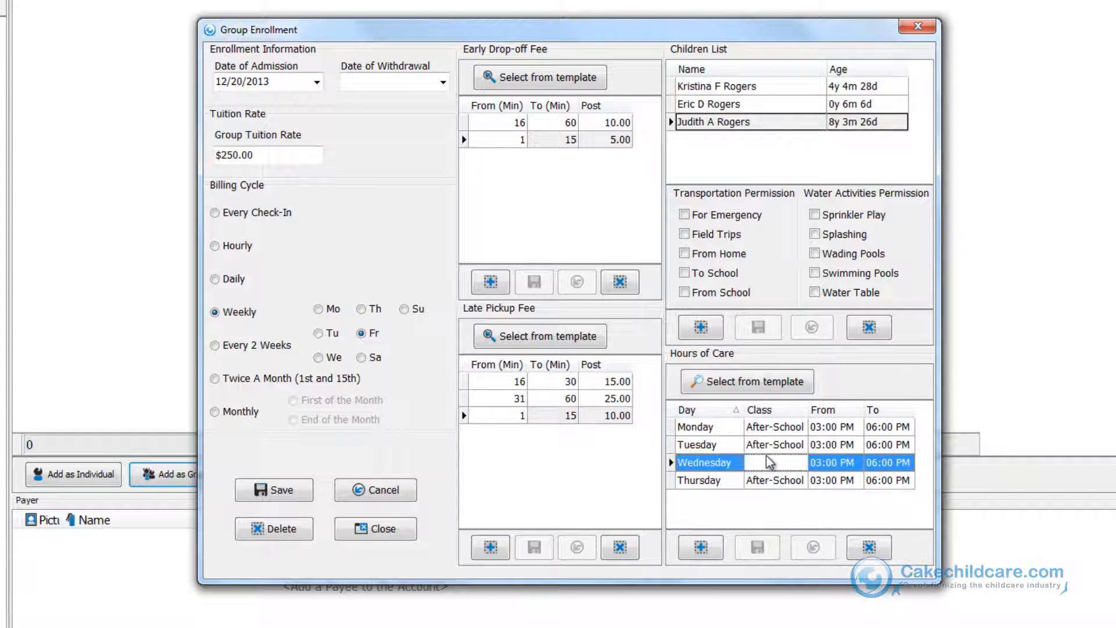
{"action": "type", "text": "After-School"}
{"action": "left_click", "coordinate": [745, 551]}
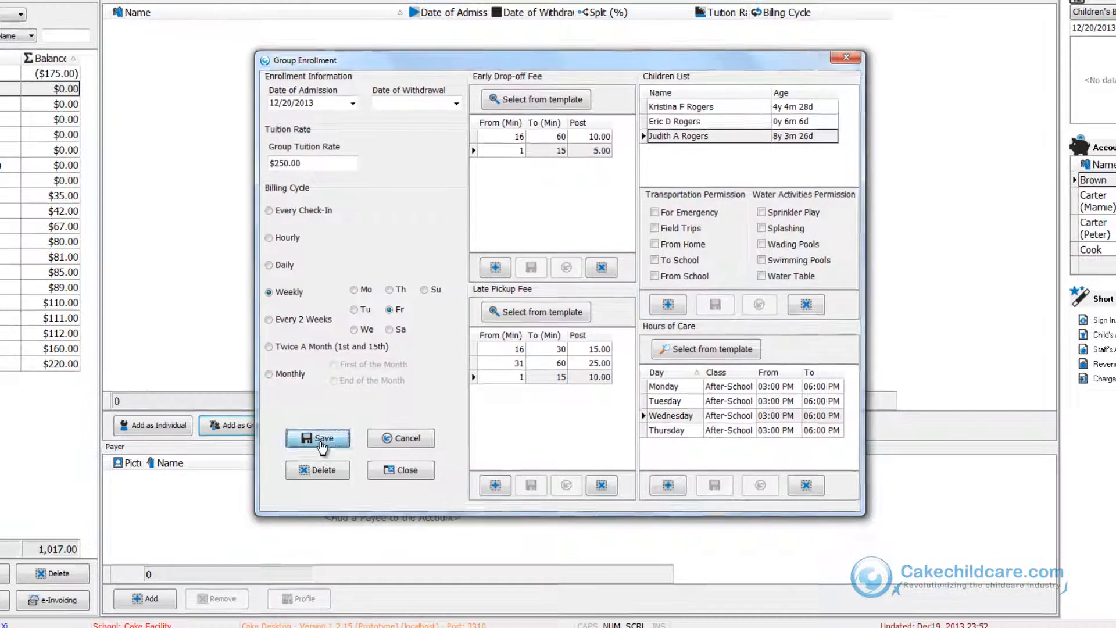
Save the group enrollment and add the children's mother from the payer list as the account's payer.
{"action": "left_click", "coordinate": [274, 489]}
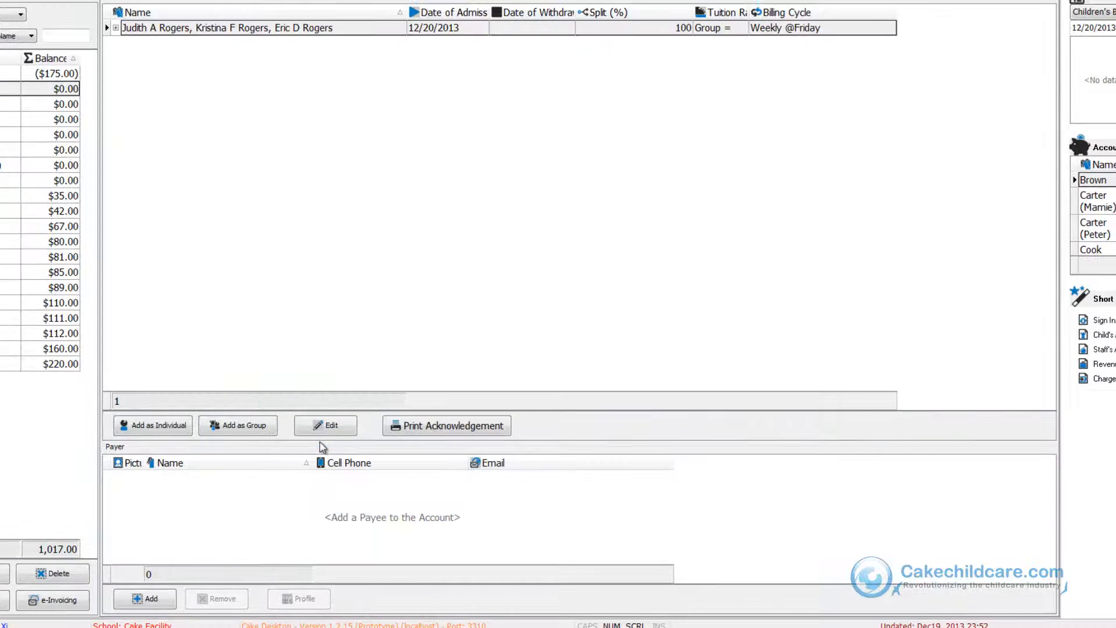
{"action": "left_click", "coordinate": [147, 598]}
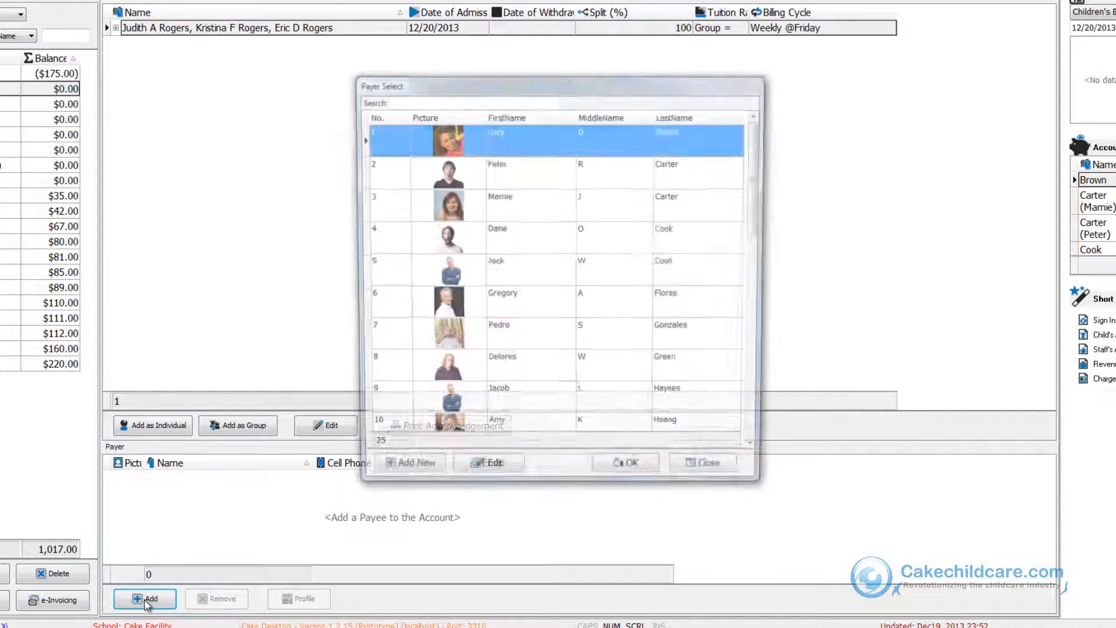
{"action": "scroll", "coordinate": [623, 242], "scroll_direction": "down", "scroll_amount": 4}
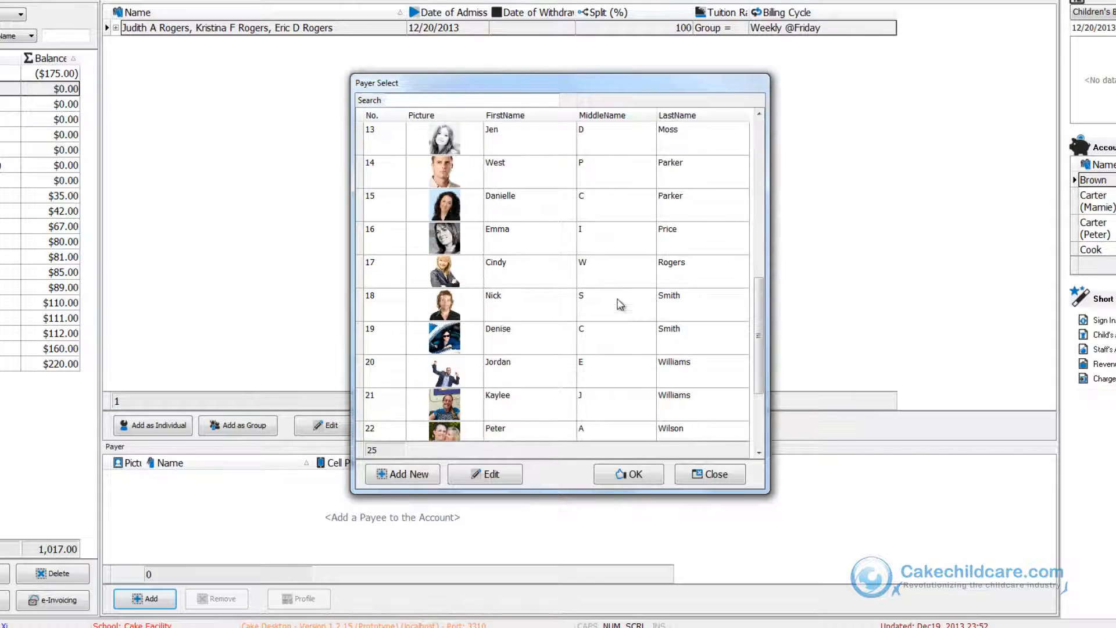
{"action": "left_click", "coordinate": [610, 287]}
{"action": "left_click", "coordinate": [608, 475]}
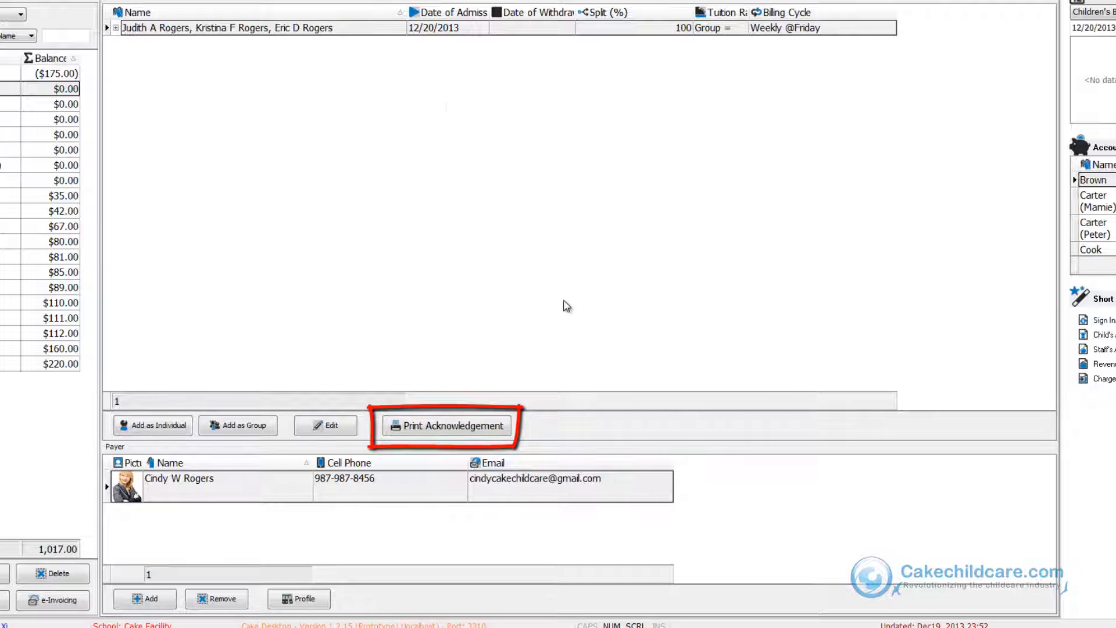
Preview the acknowledgement of financial responsibility for the Rogers group enrollment.
{"action": "left_click", "coordinate": [385, 30]}
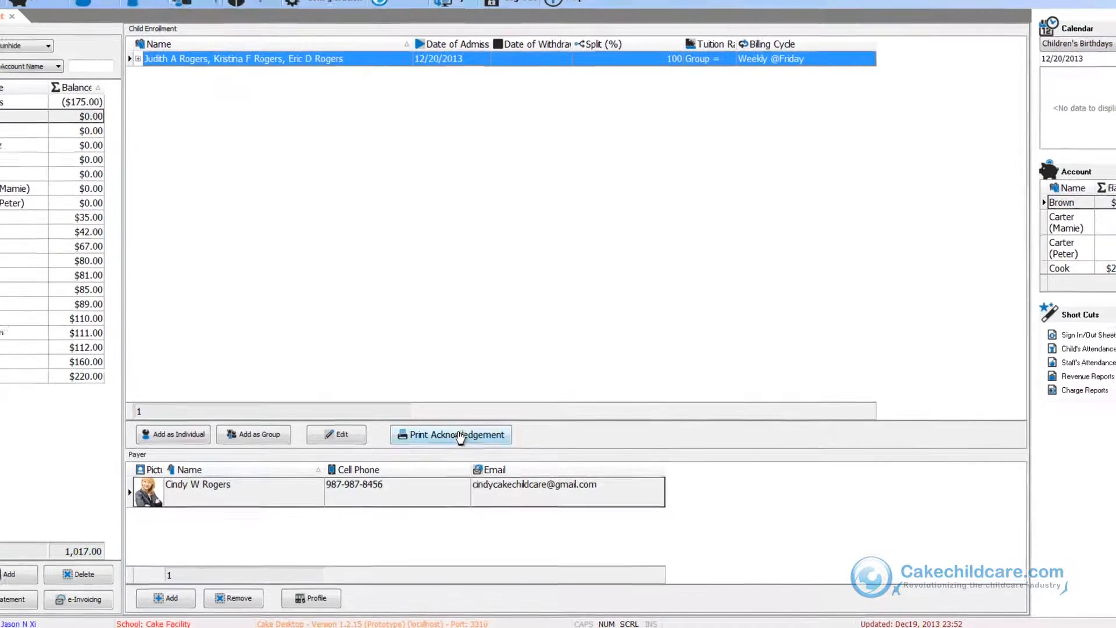
{"action": "left_click", "coordinate": [447, 428]}
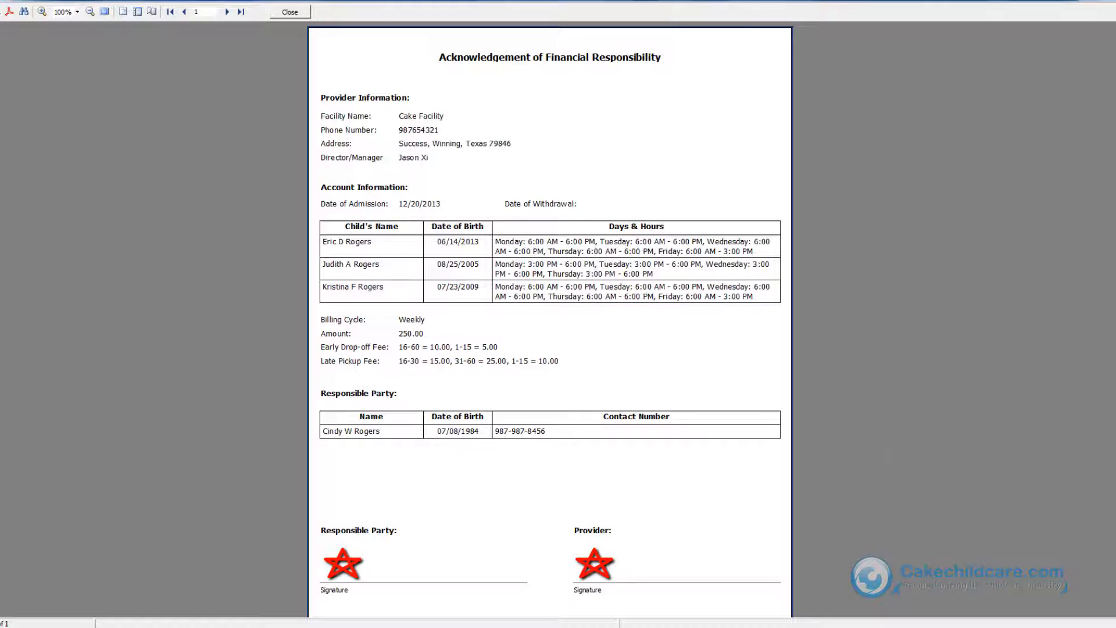
{"action": "left_click", "coordinate": [286, 13]}
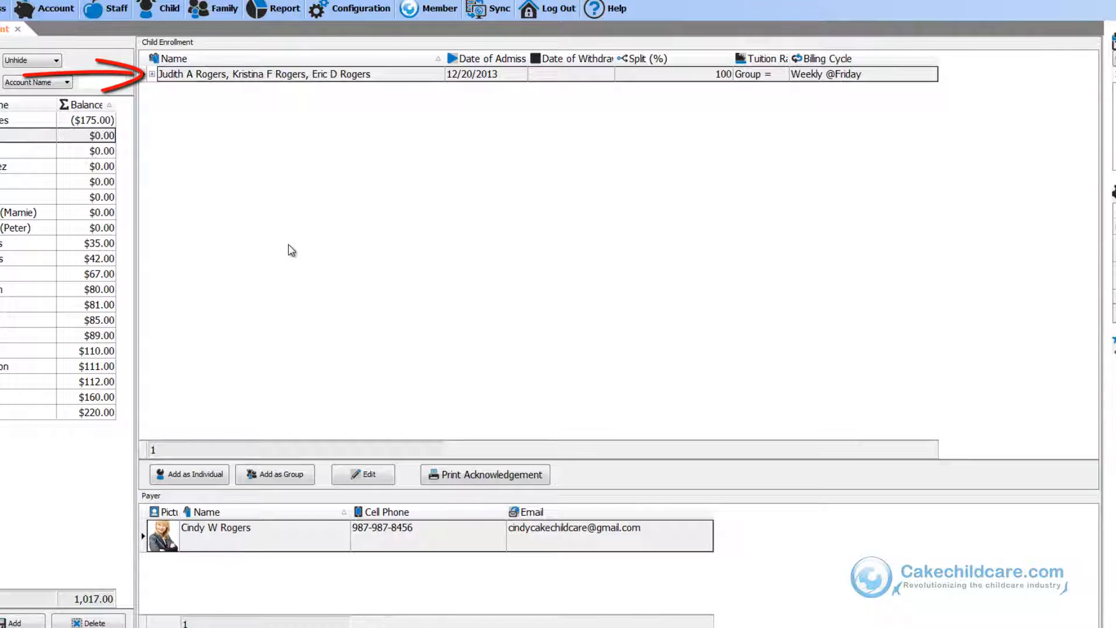
Expand the group enrollment and open the oldest child's and the payer's records to review them.
{"action": "left_click", "coordinate": [151, 74]}
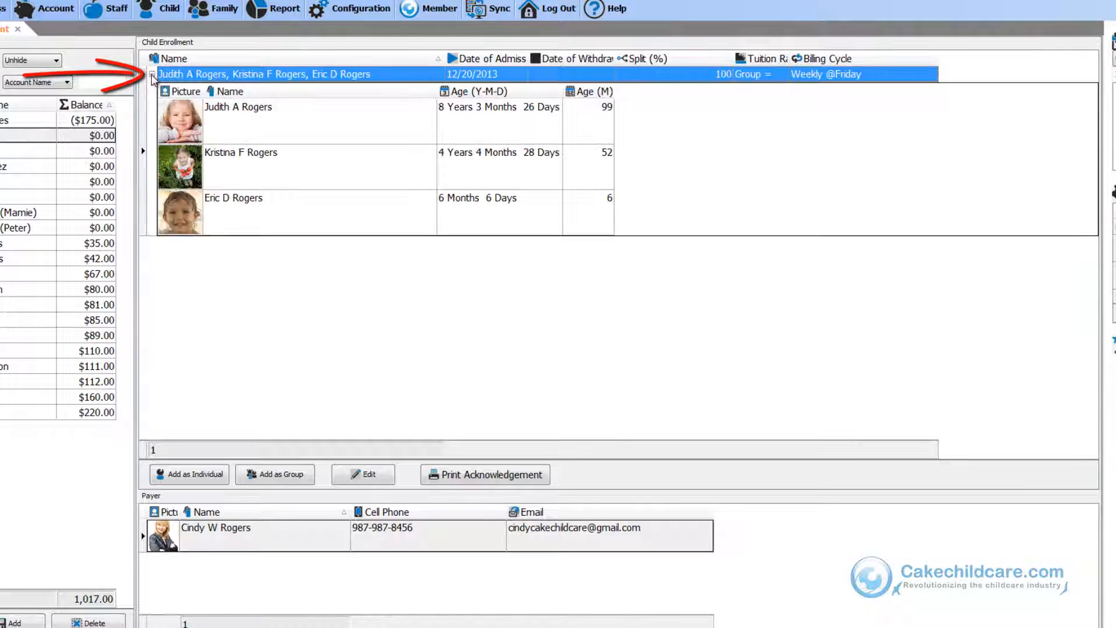
{"action": "left_click", "coordinate": [327, 135]}
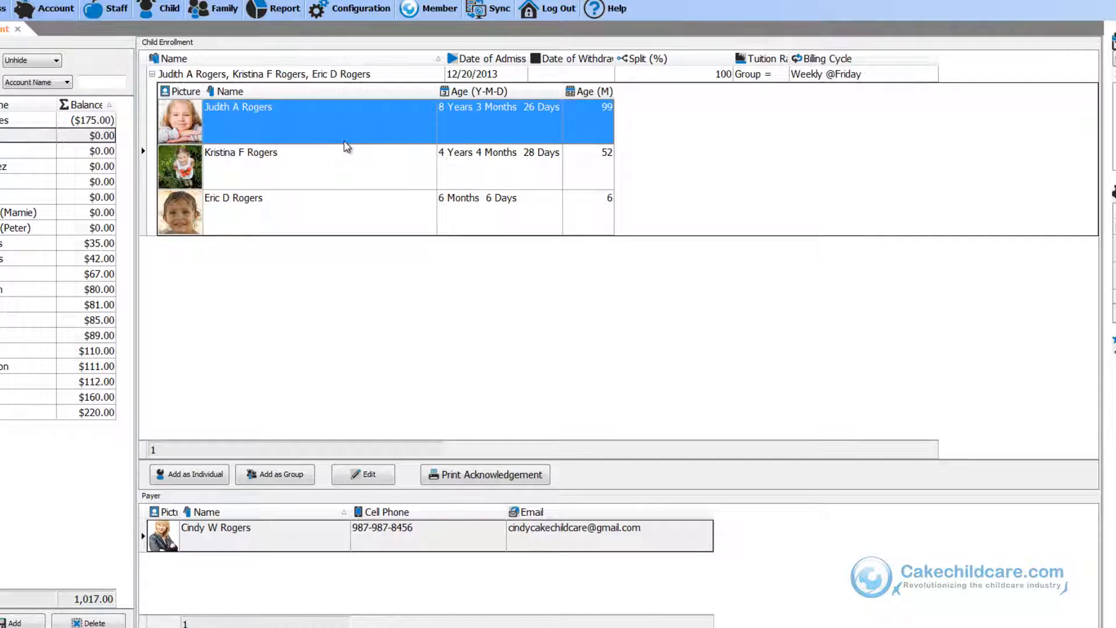
{"action": "double_click", "coordinate": [346, 148]}
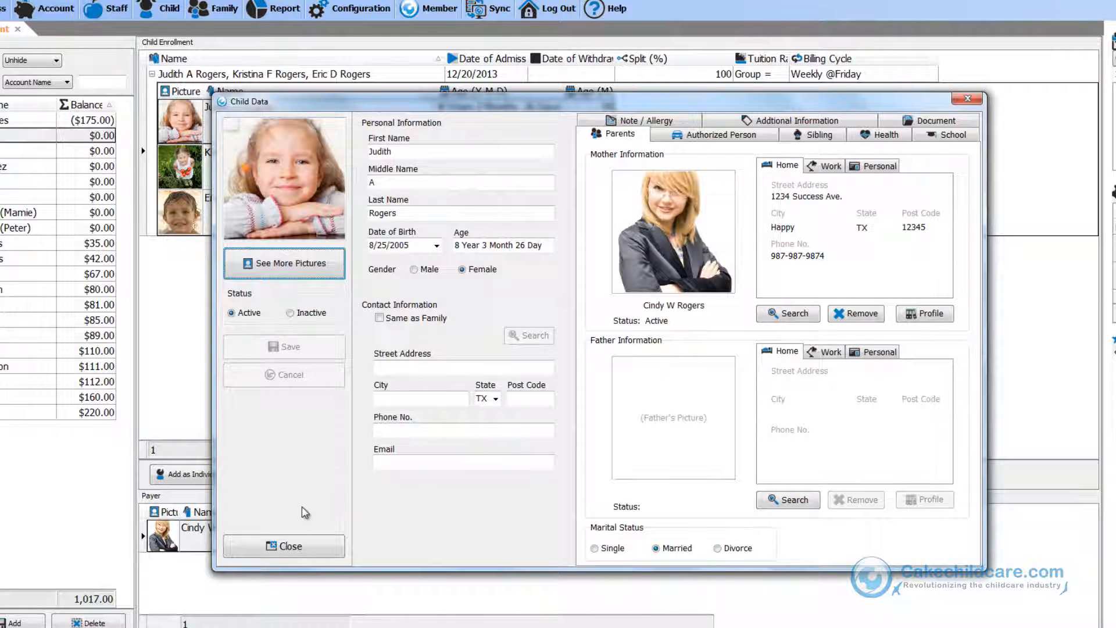
{"action": "left_click", "coordinate": [298, 550]}
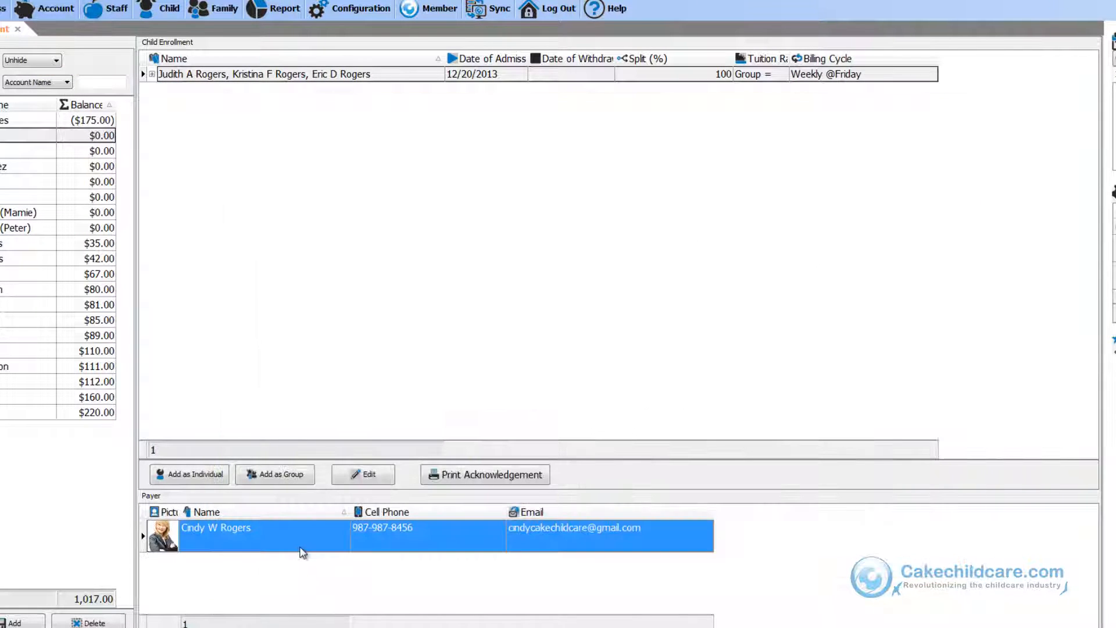
{"action": "double_click", "coordinate": [303, 552]}
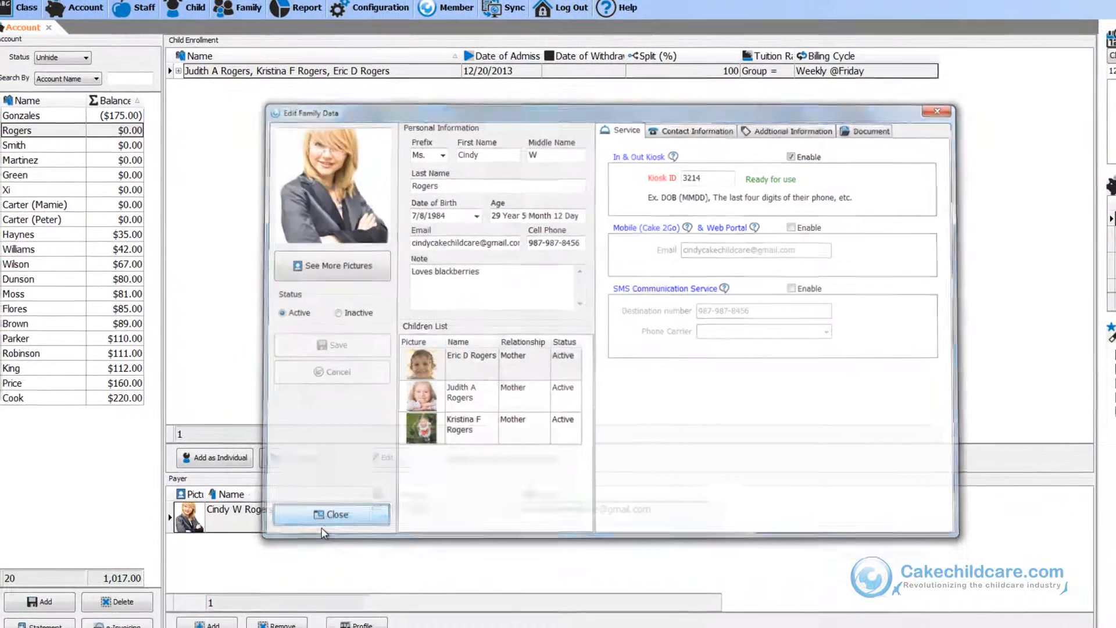
{"action": "left_click", "coordinate": [311, 530]}
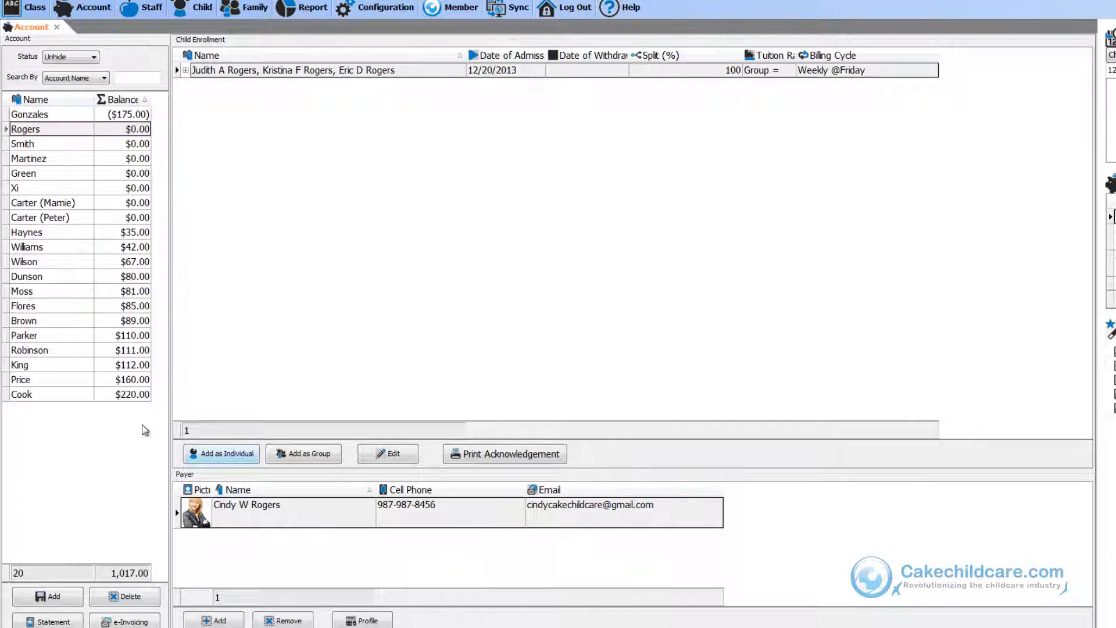
Open the Parker account, expand its enrollment and view its account statement.
{"action": "left_click", "coordinate": [50, 336]}
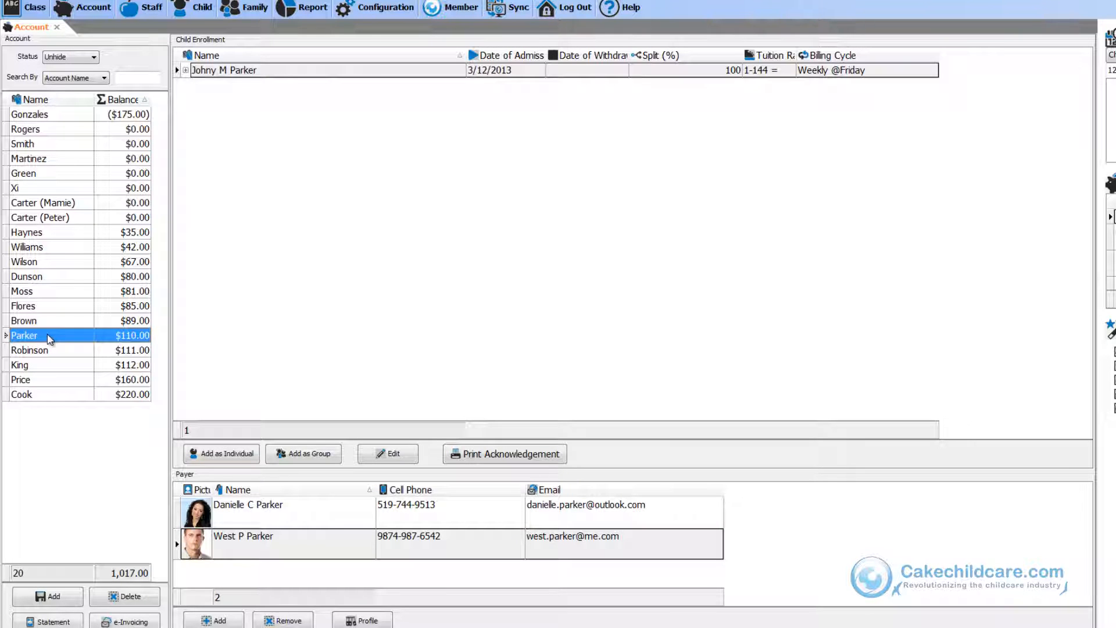
{"action": "left_click", "coordinate": [185, 70]}
{"action": "left_click", "coordinate": [196, 110]}
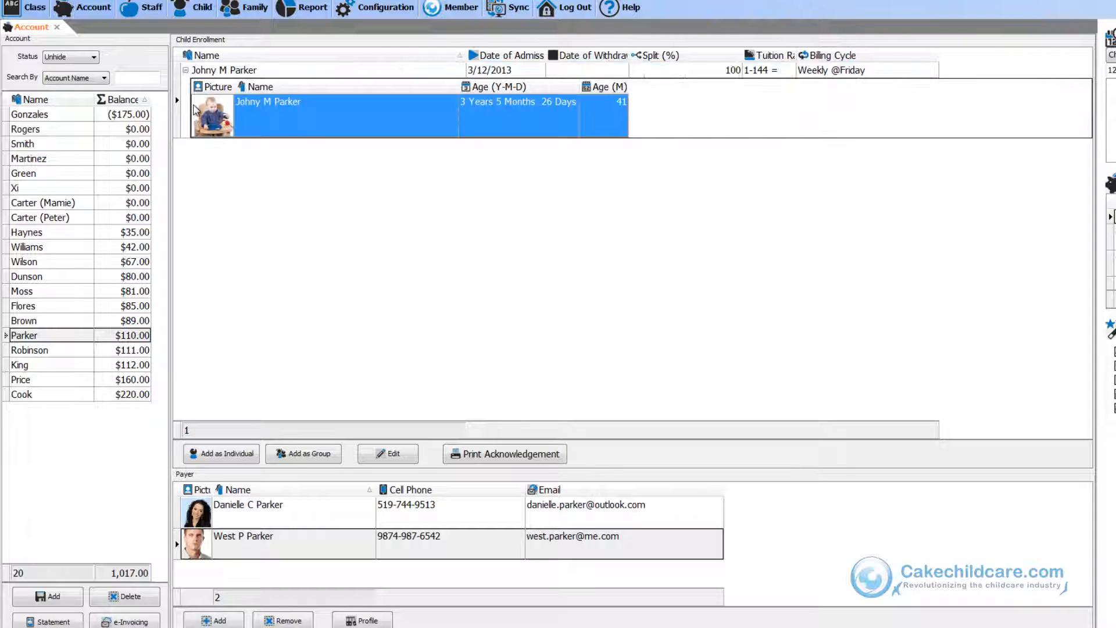
{"action": "double_click", "coordinate": [61, 337]}
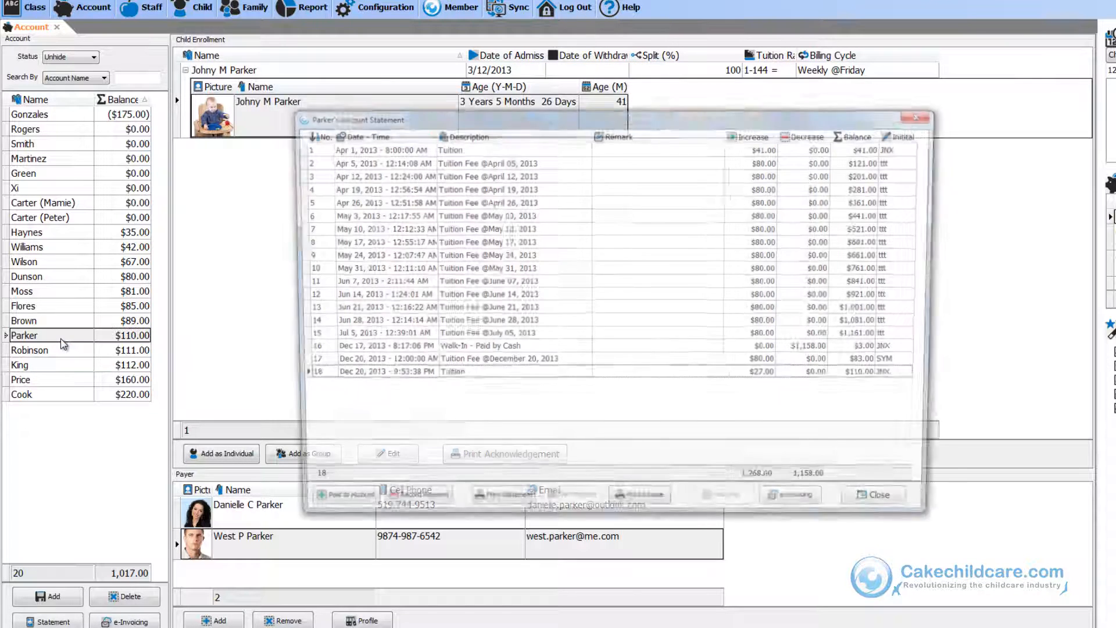
{"action": "left_click", "coordinate": [330, 506]}
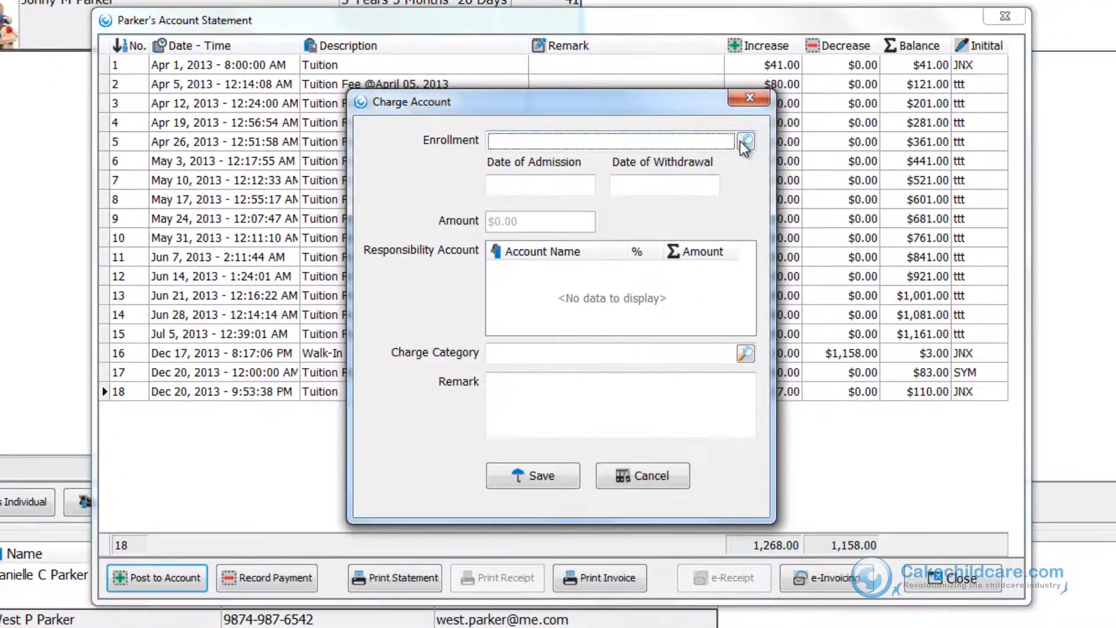
{"action": "left_click", "coordinate": [745, 142]}
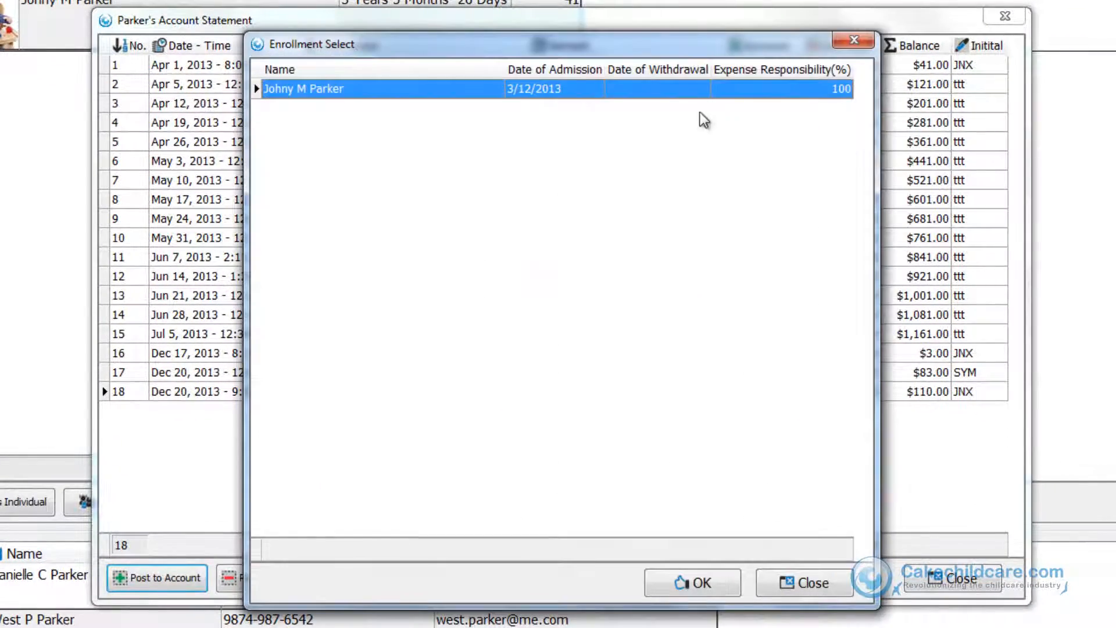
{"action": "left_click", "coordinate": [694, 583]}
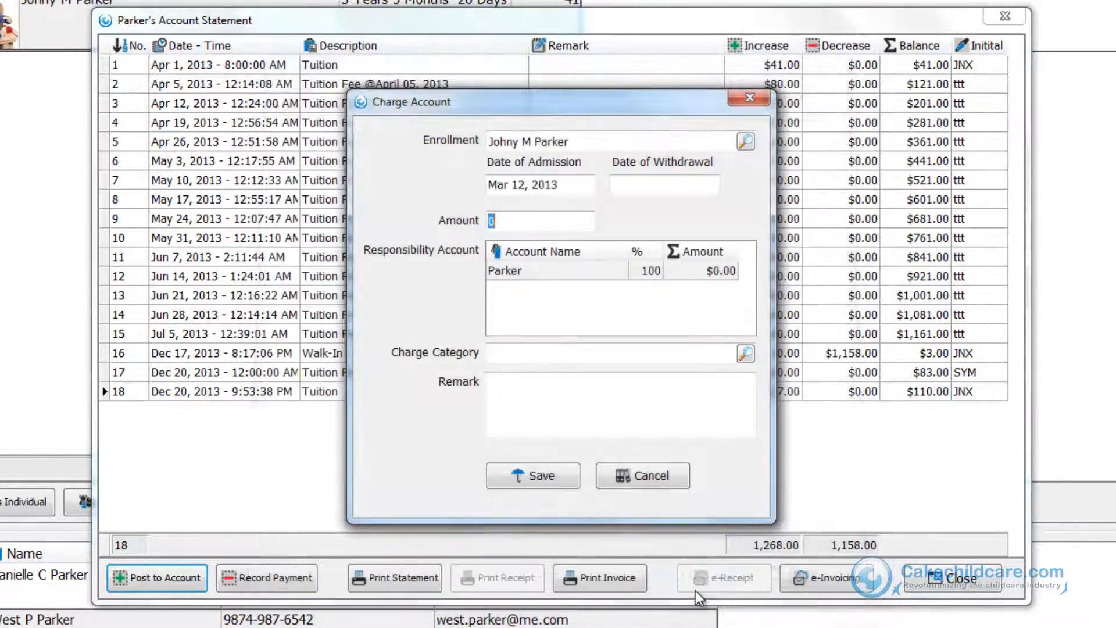
{"action": "type", "text": "30"}
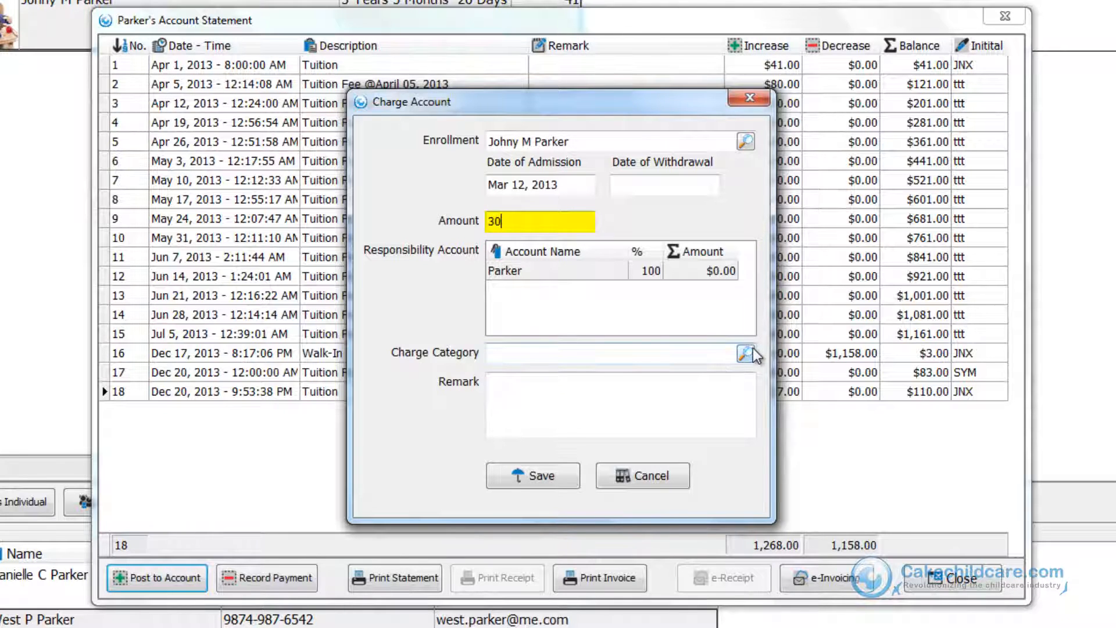
{"action": "key", "text": "Tab"}
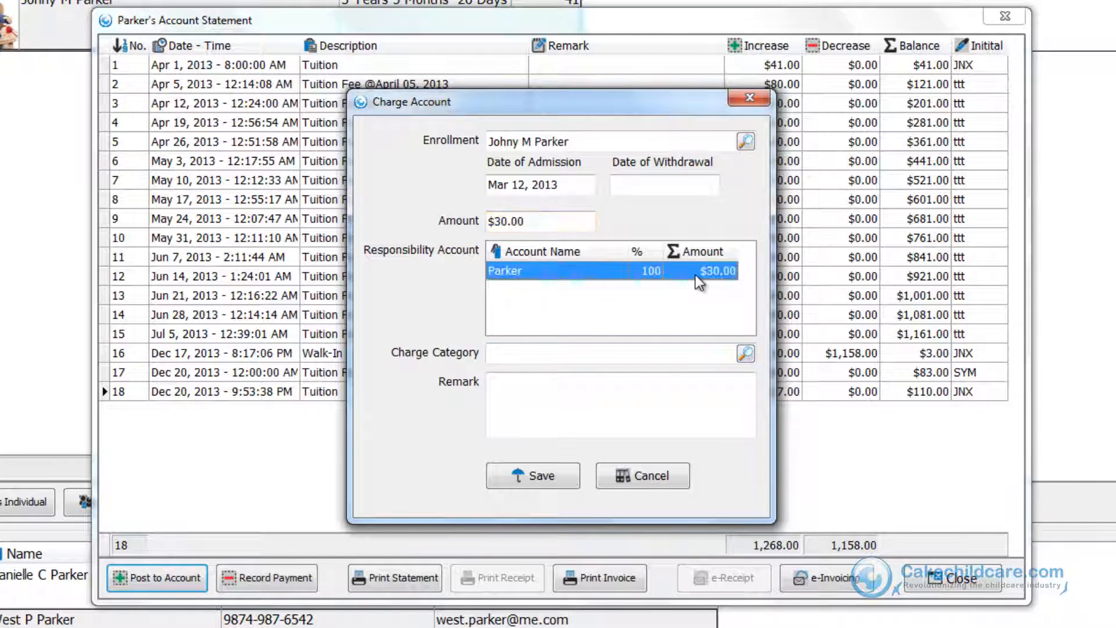
{"action": "left_click", "coordinate": [746, 354]}
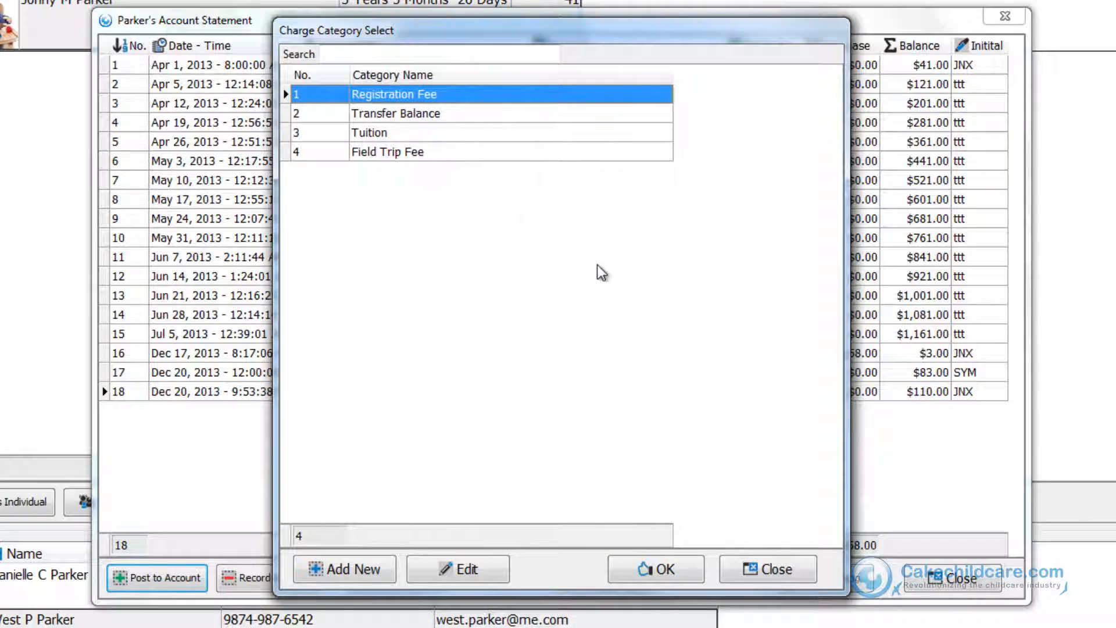
{"action": "left_click", "coordinate": [434, 154]}
{"action": "left_click", "coordinate": [645, 571]}
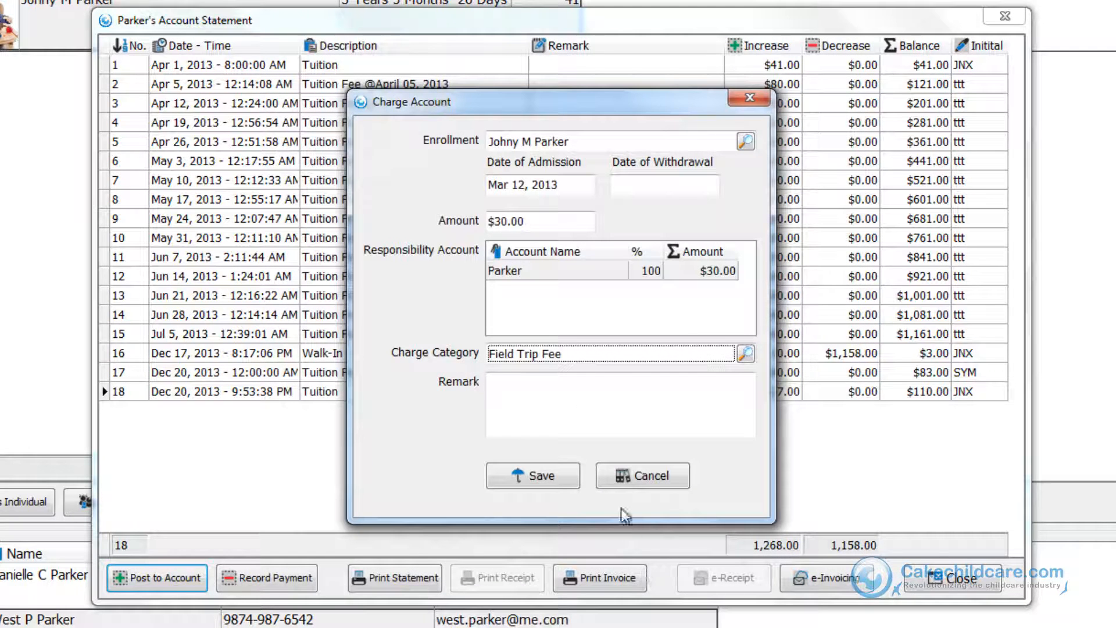
{"action": "left_click", "coordinate": [572, 405]}
{"action": "type", "text": "Summer's Blast"}
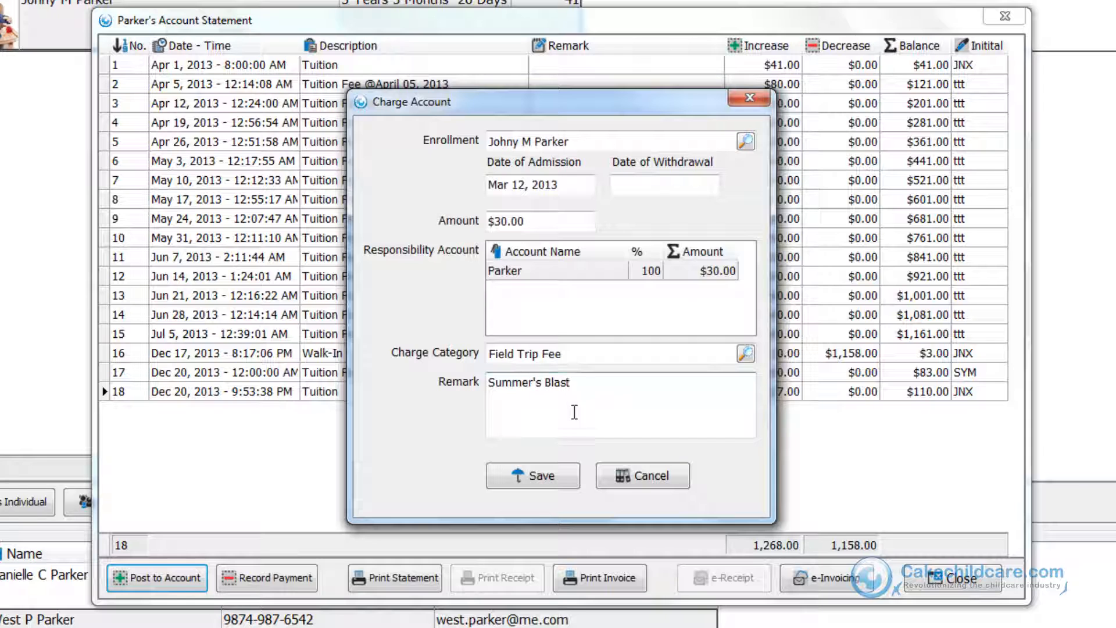
{"action": "left_click", "coordinate": [573, 482]}
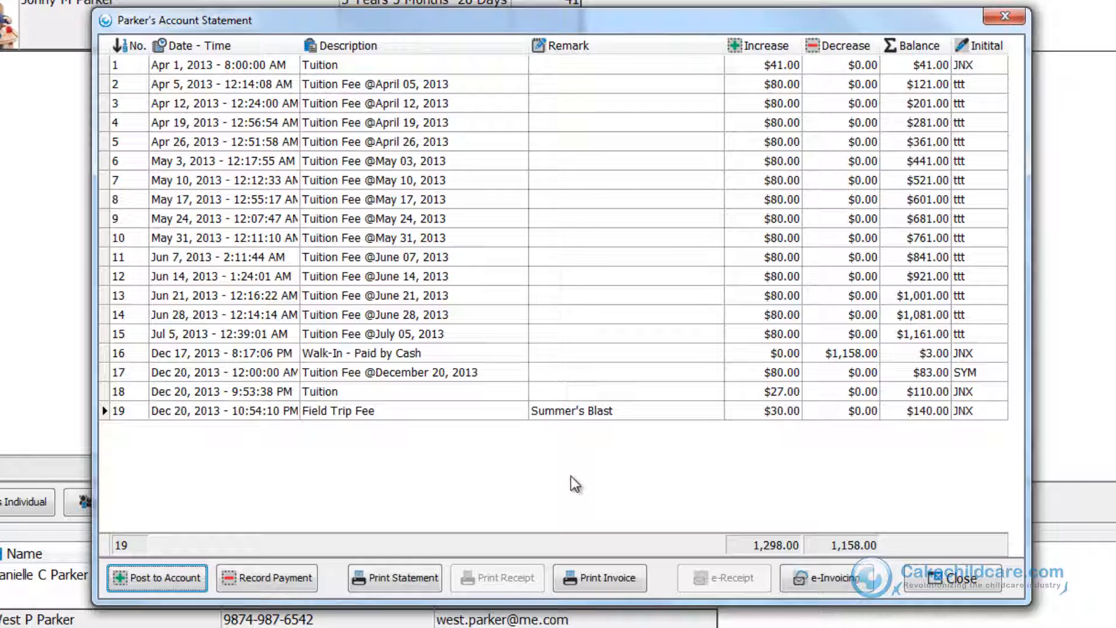
Record a $1,000 walk-in payment by check with the remark "Advance Payment".
{"action": "left_click", "coordinate": [290, 589]}
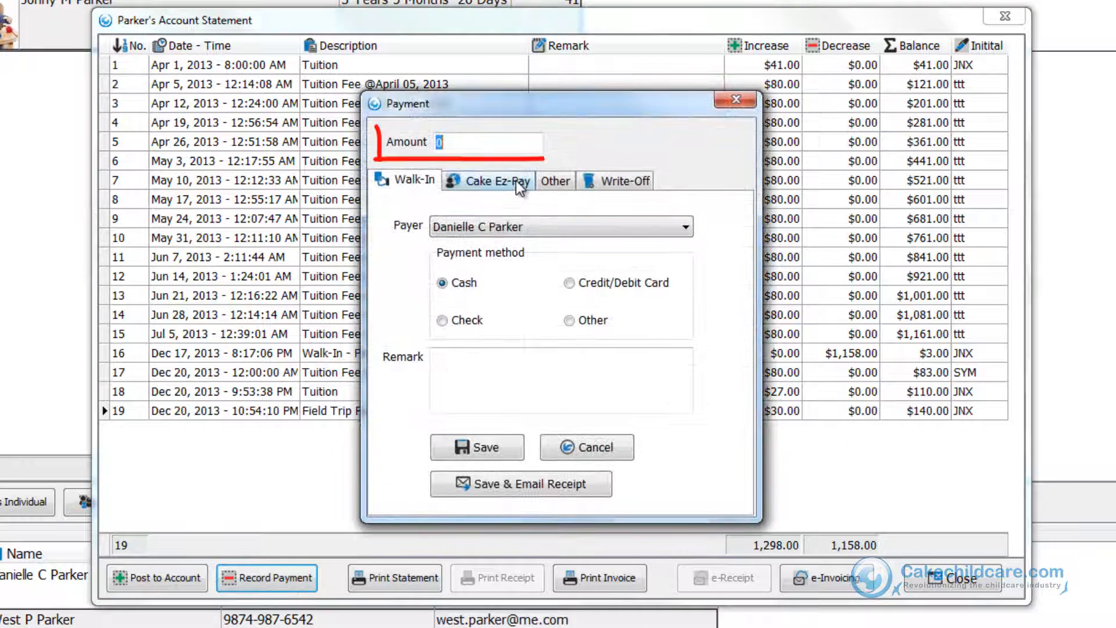
{"action": "type", "text": "1000"}
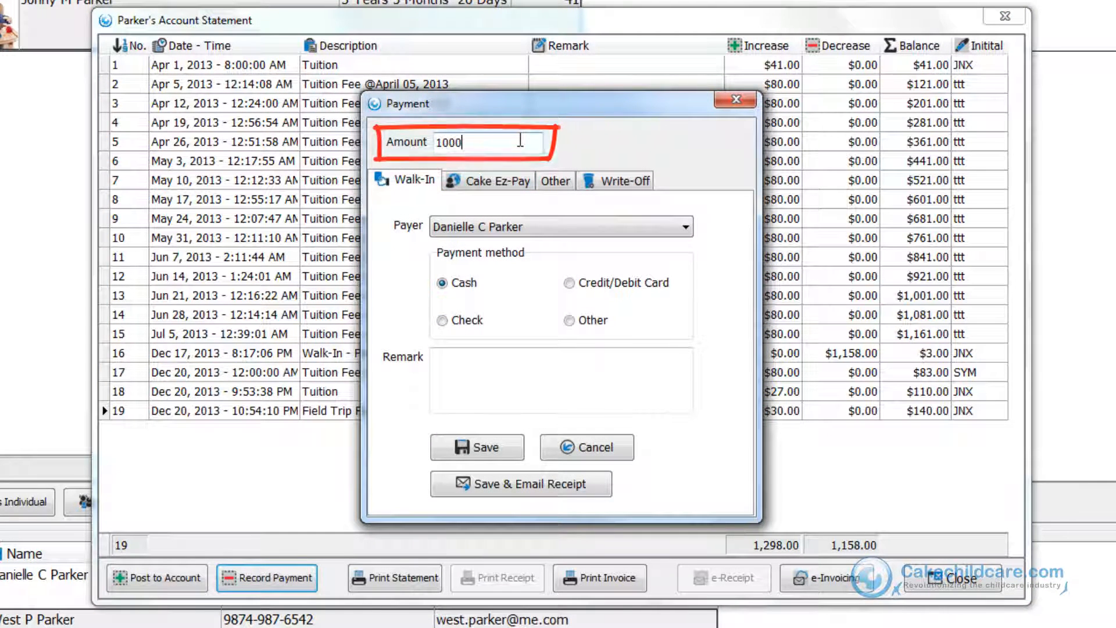
{"action": "left_click", "coordinate": [469, 321]}
{"action": "left_click", "coordinate": [487, 366]}
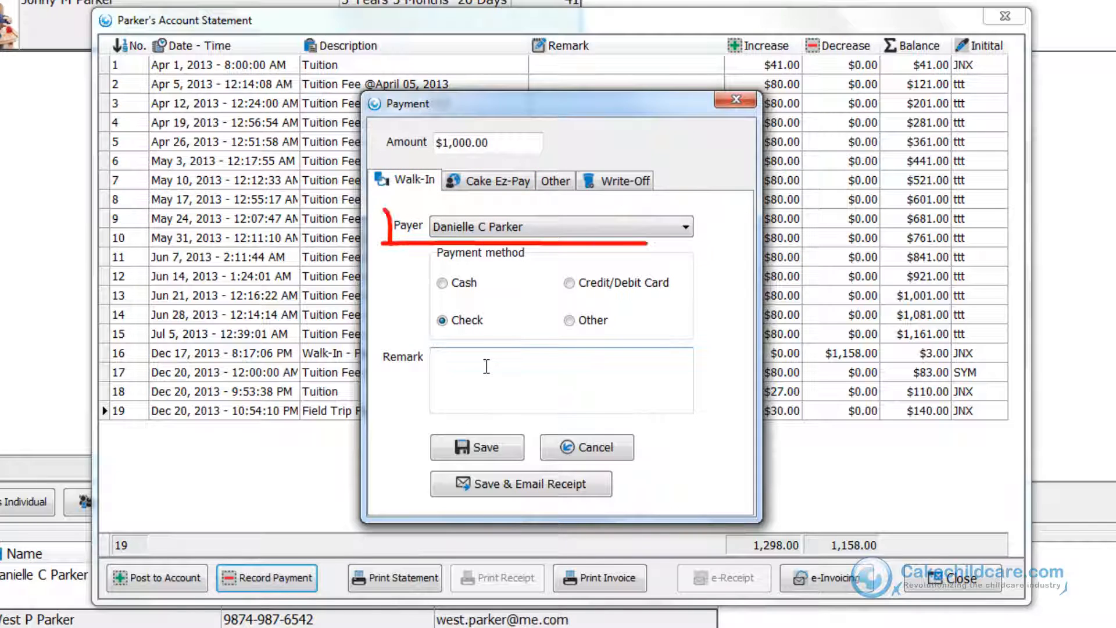
{"action": "type", "text": "Advance pa"}
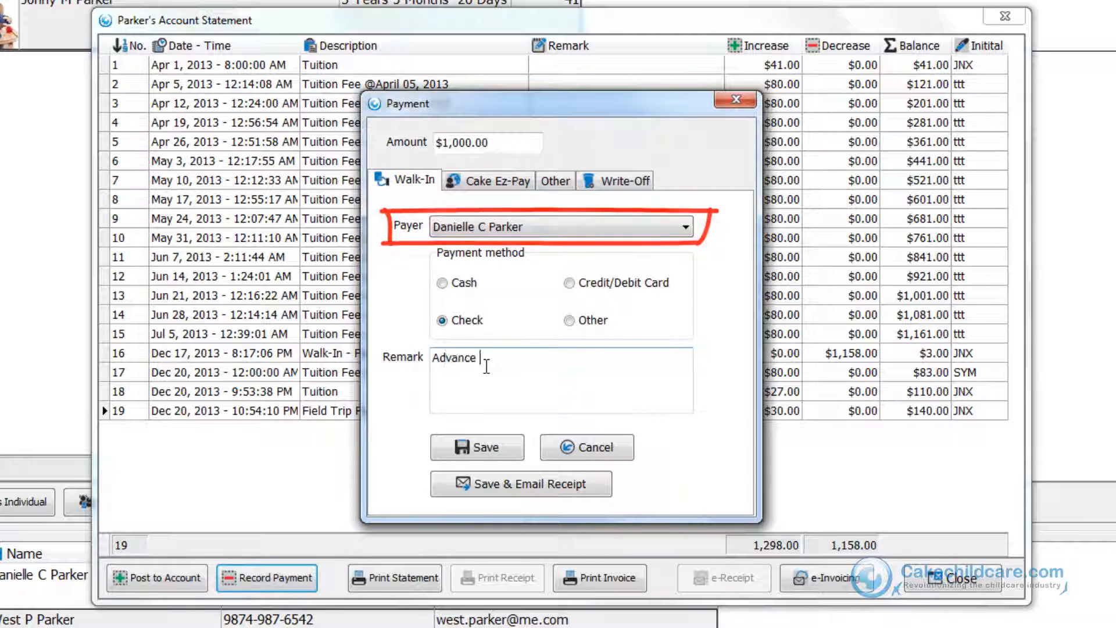
{"action": "key", "text": "BackSpace"}
{"action": "key", "text": "BackSpace"}
{"action": "type", "text": "Payment"}
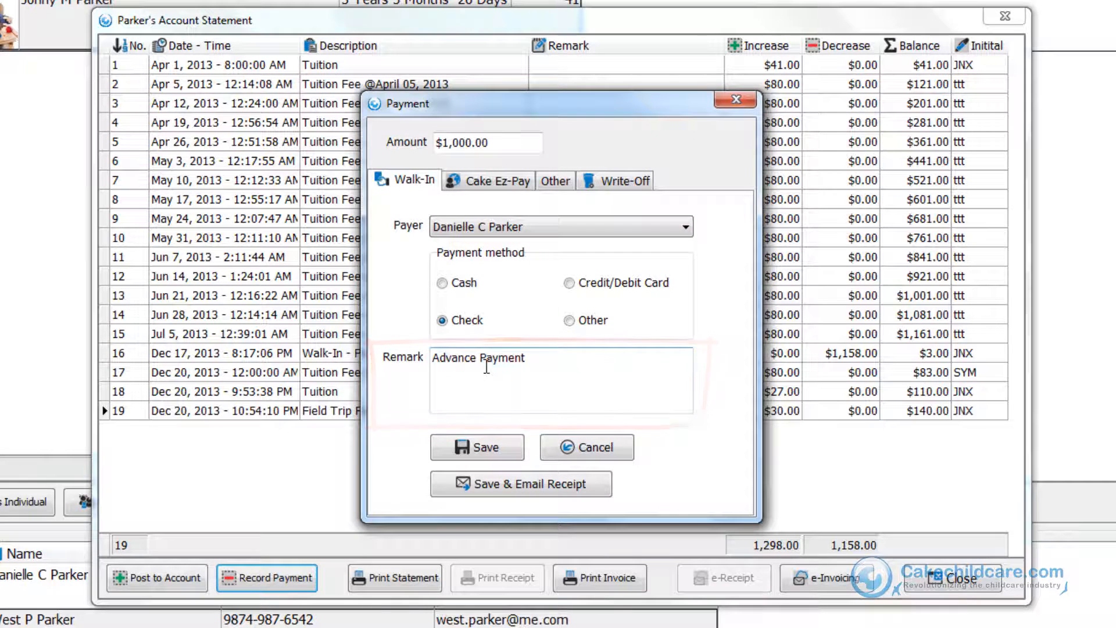
{"action": "left_click", "coordinate": [493, 441]}
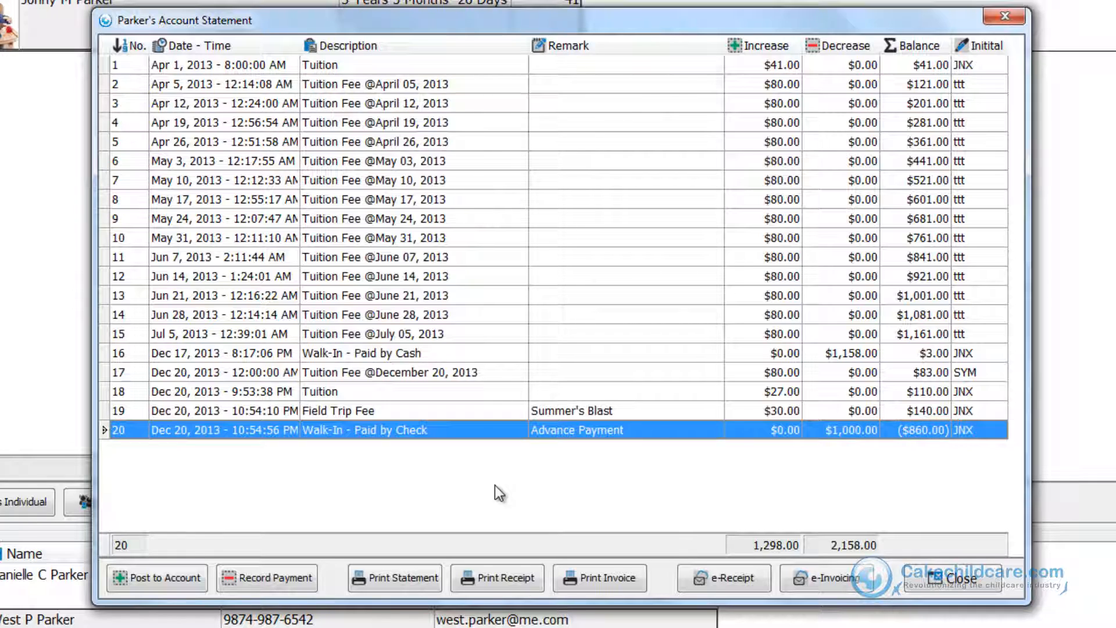
Print the account statement for 12/16/2013 to 12/20/2013 and close the preview.
{"action": "left_click", "coordinate": [428, 583]}
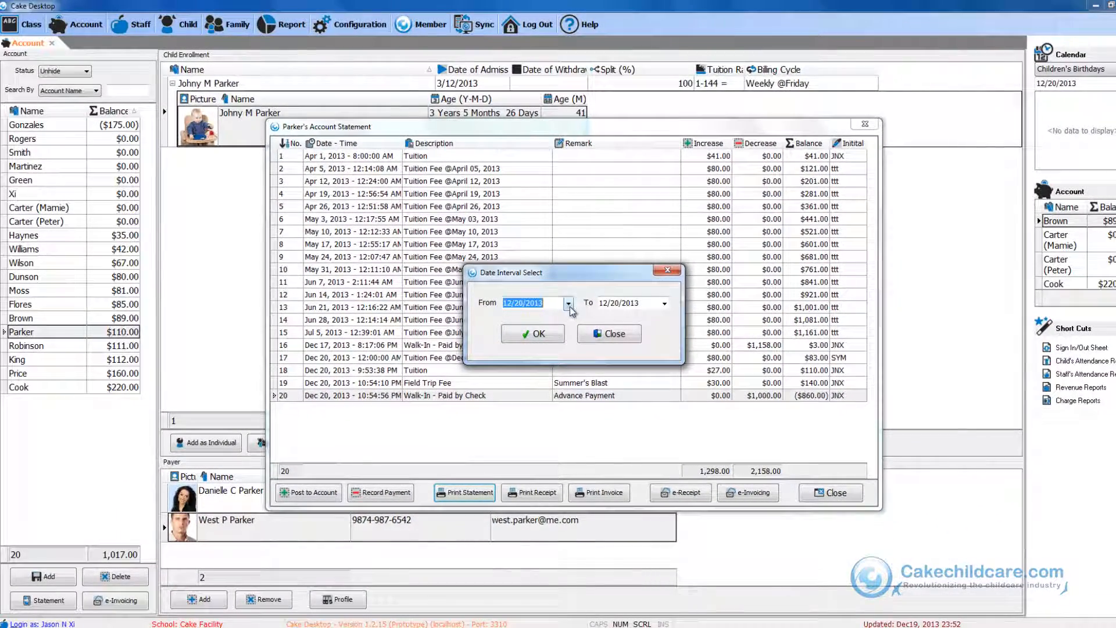
{"action": "left_click", "coordinate": [568, 303]}
{"action": "left_click", "coordinate": [536, 373]}
{"action": "left_click", "coordinate": [534, 337]}
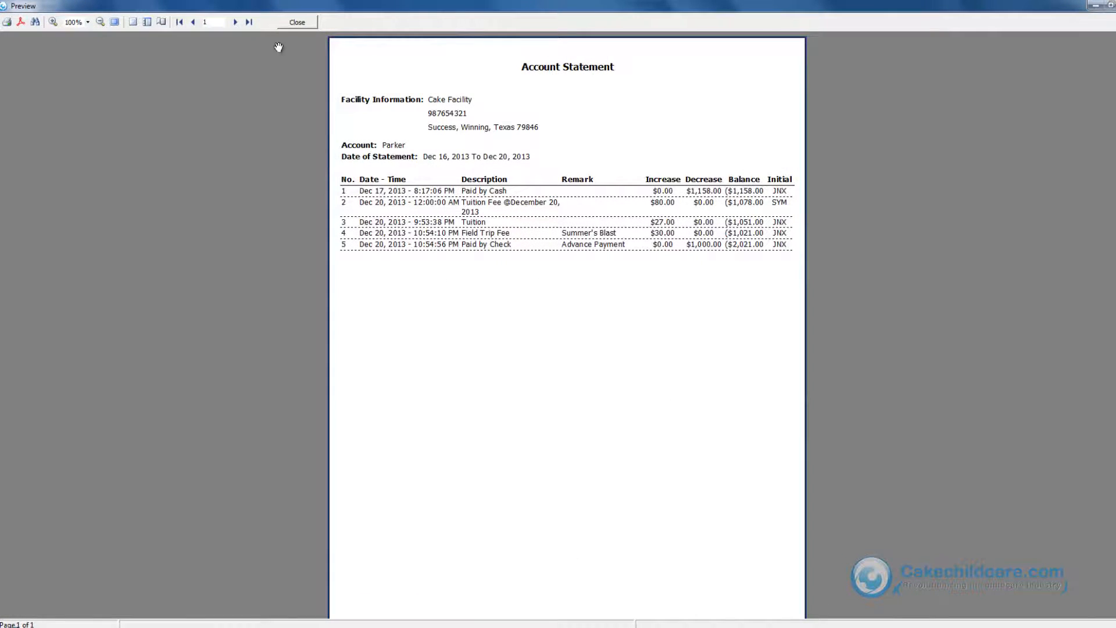
{"action": "left_click", "coordinate": [297, 22]}
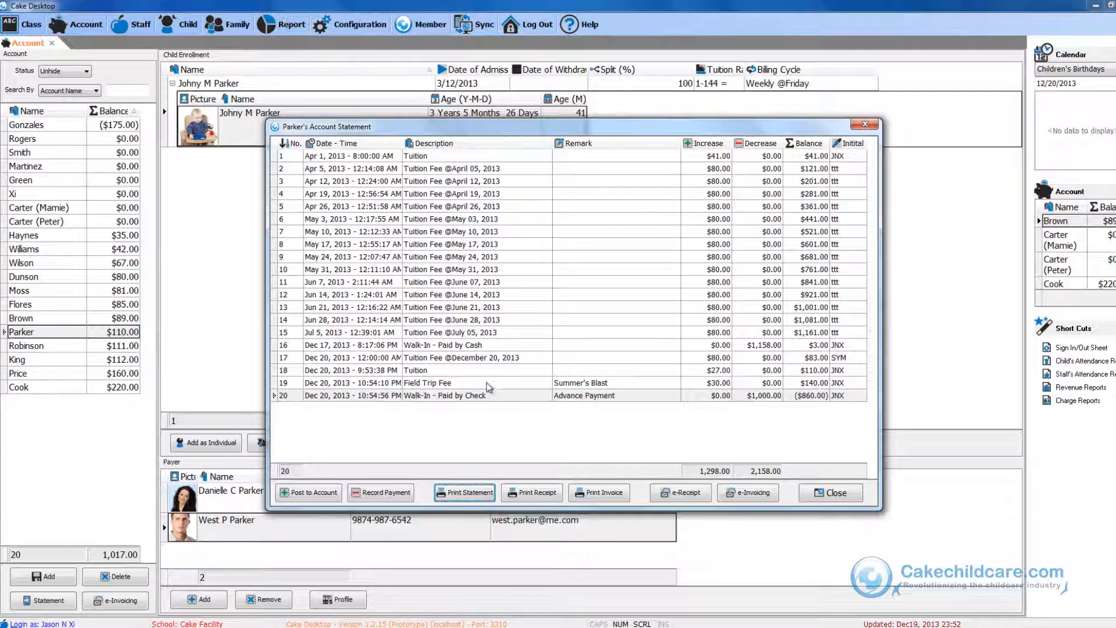
Print a receipt for the check payment and close the preview.
{"action": "left_click", "coordinate": [487, 405]}
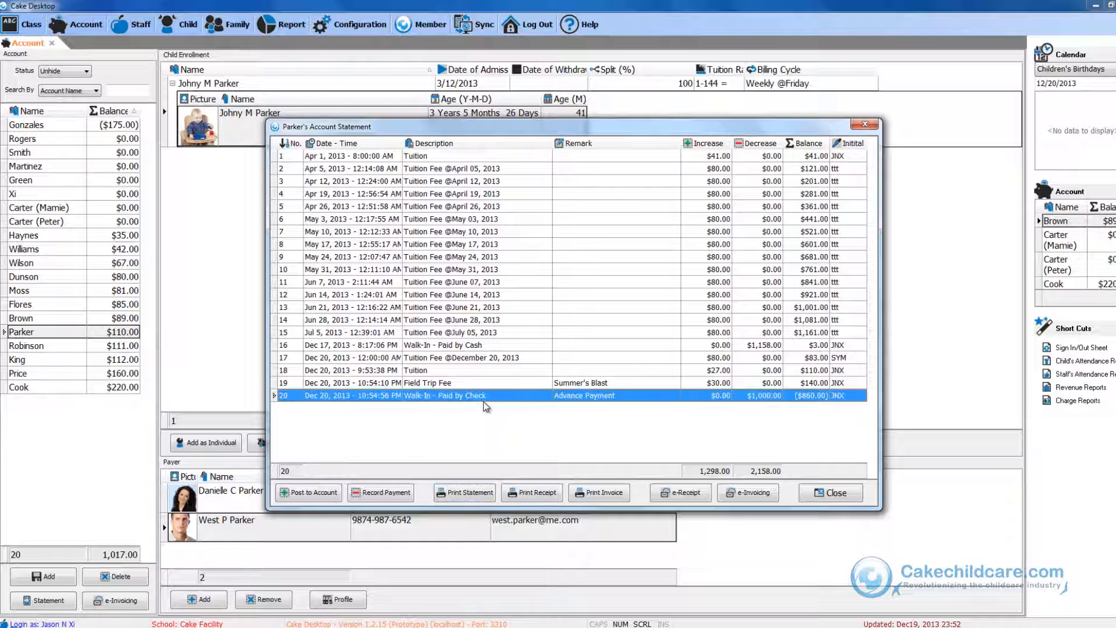
{"action": "left_click", "coordinate": [537, 493]}
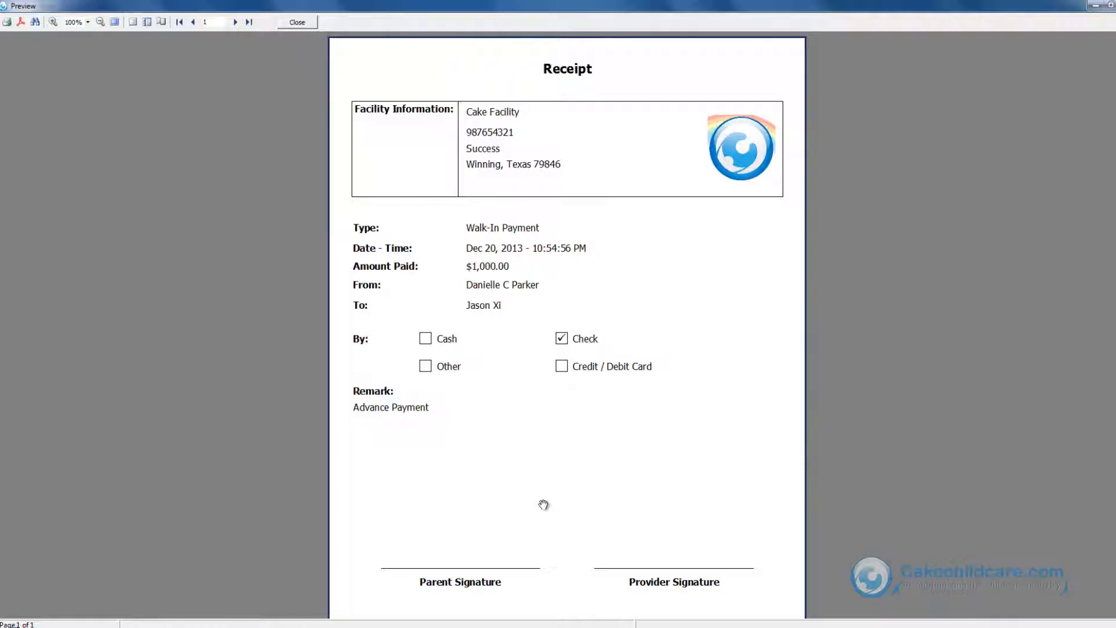
{"action": "left_click", "coordinate": [294, 24]}
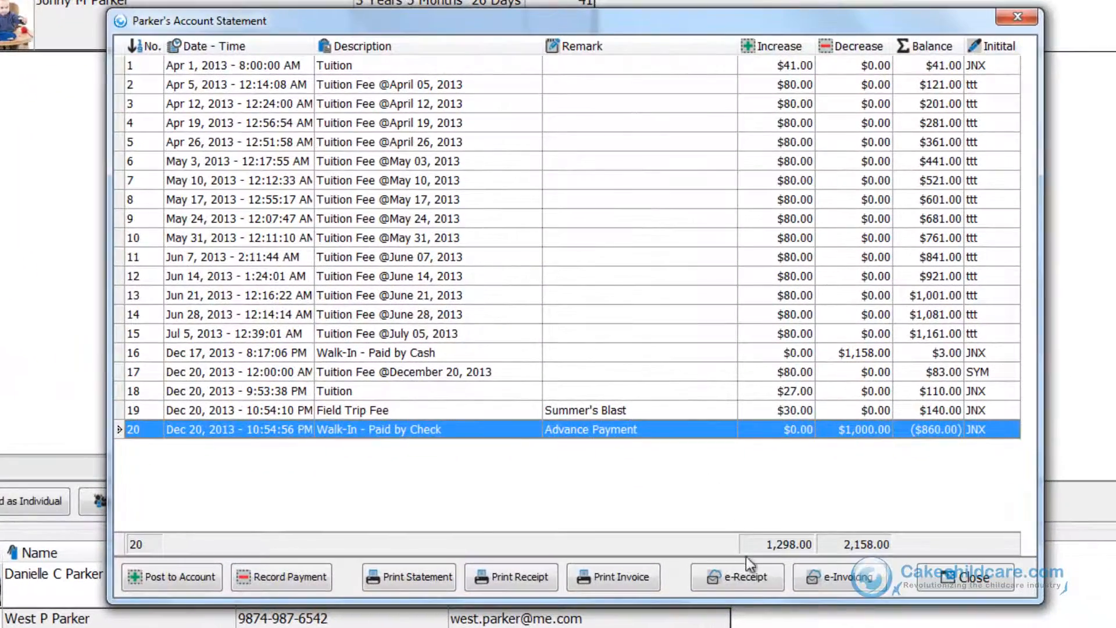
Email the payment receipt to the mother as payer and close the sending dialog.
{"action": "left_click", "coordinate": [744, 575]}
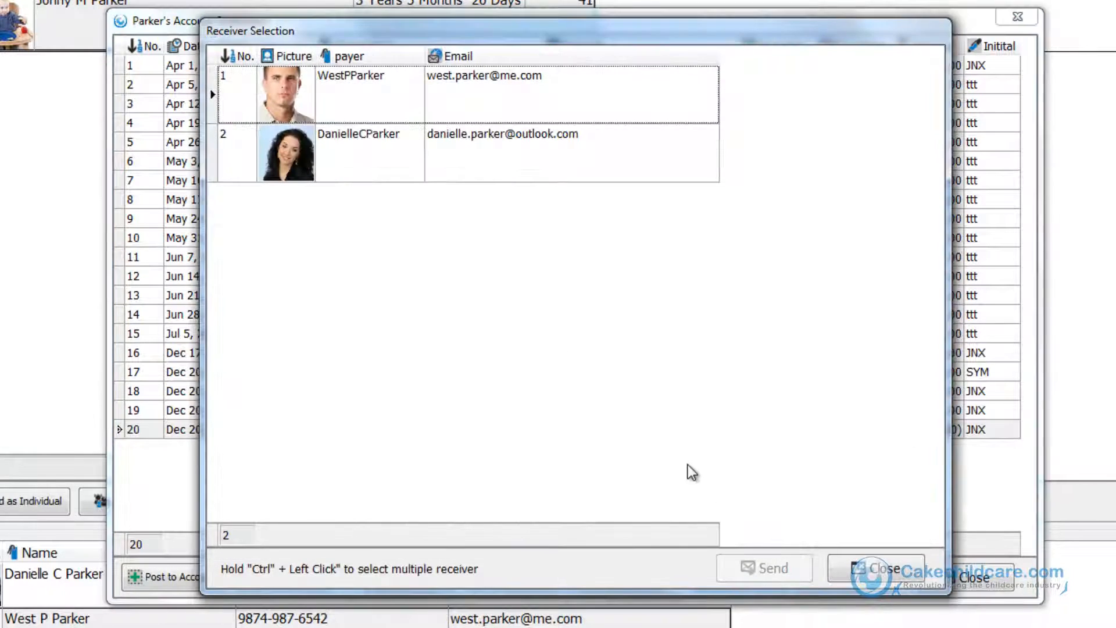
{"action": "left_click", "coordinate": [536, 160]}
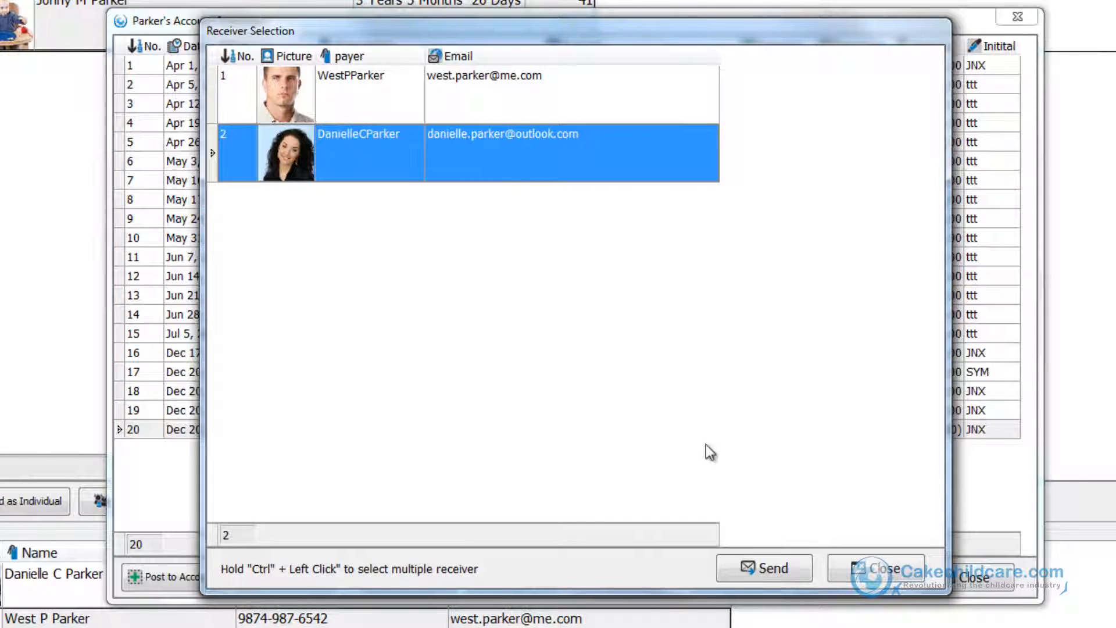
{"action": "left_click", "coordinate": [750, 576]}
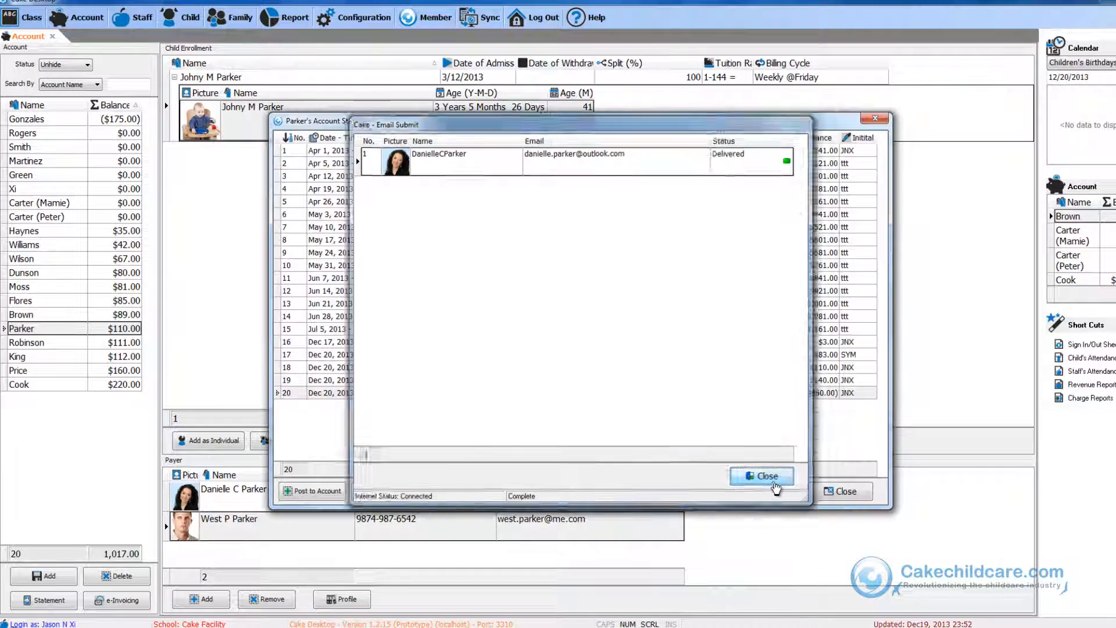
{"action": "left_click", "coordinate": [766, 476]}
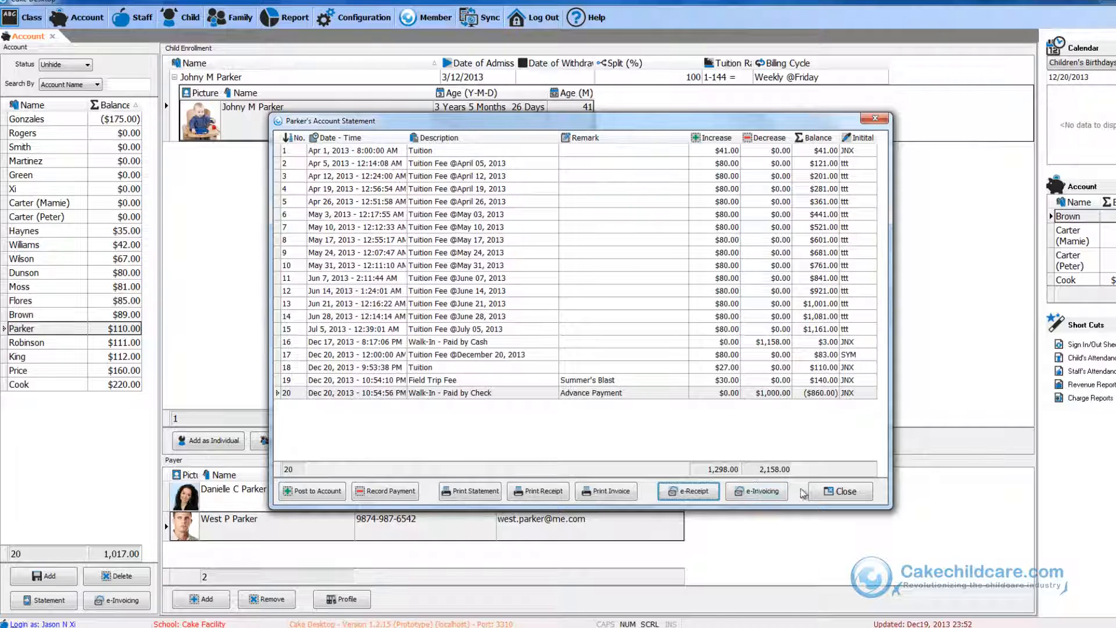
Close the account statement, open e-invoicing for all accounts and sort receivers by balance.
{"action": "left_click", "coordinate": [840, 492]}
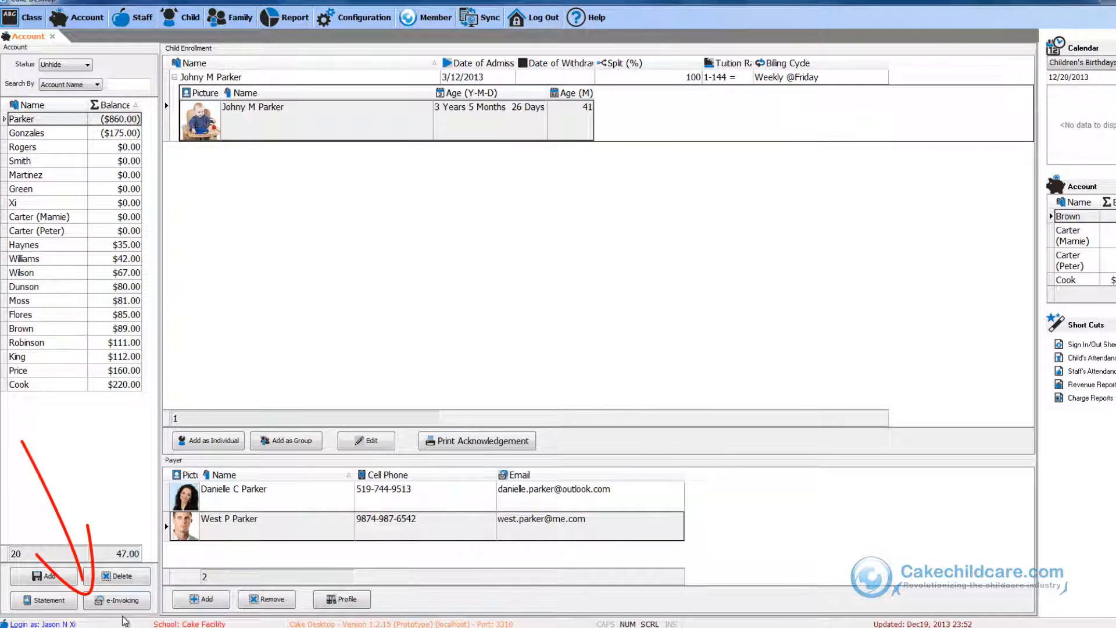
{"action": "left_click", "coordinate": [122, 604]}
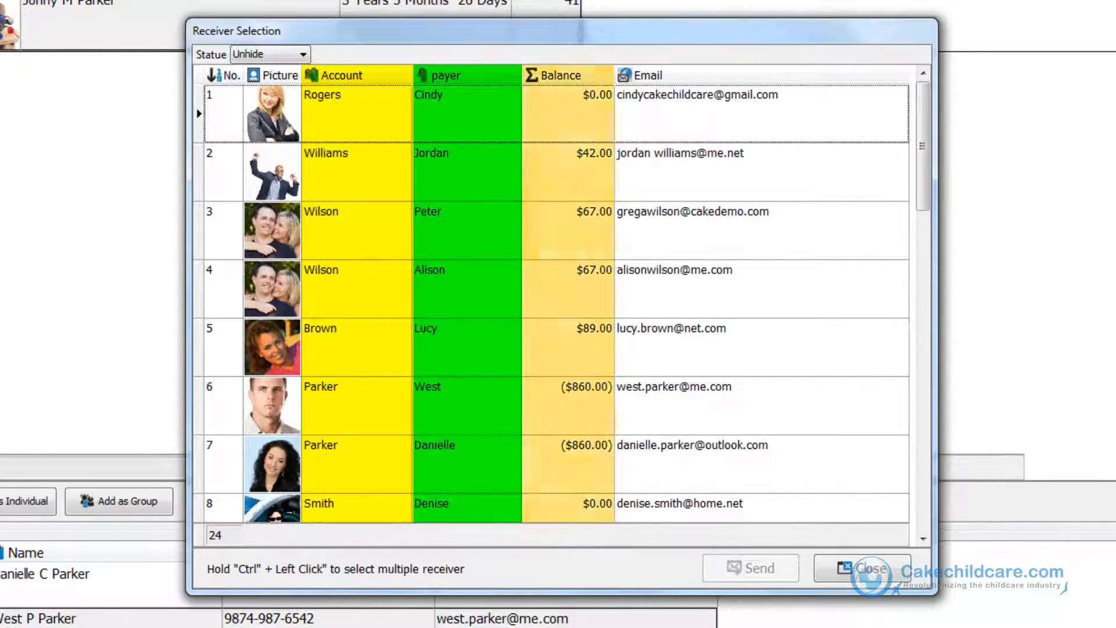
{"action": "left_click", "coordinate": [557, 82]}
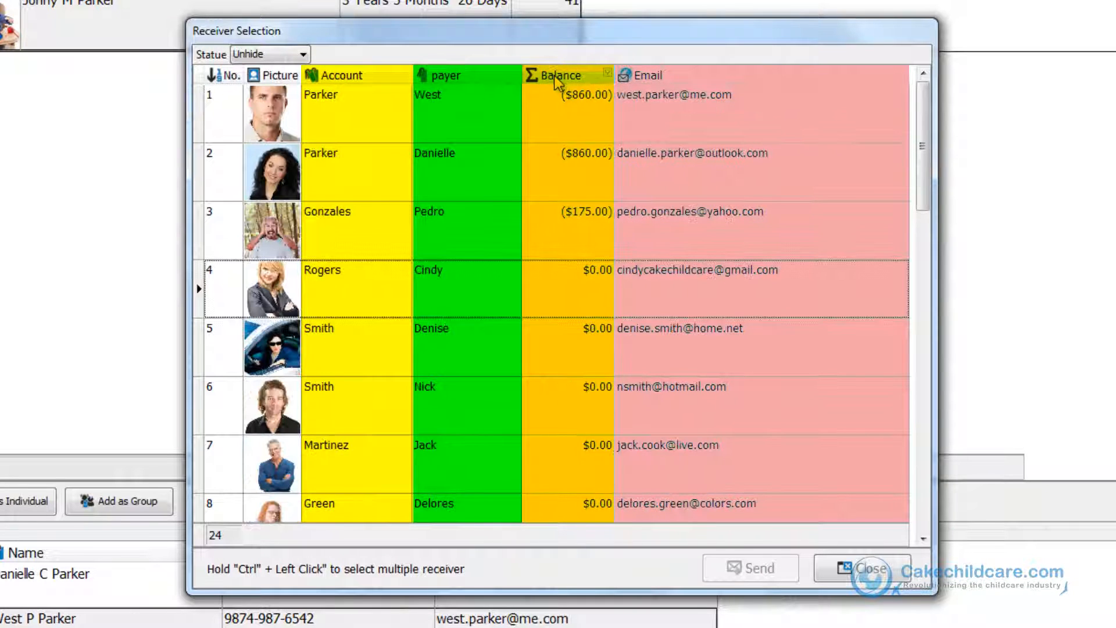
Try selecting a single receiver and then all receivers in the e-invoicing list.
{"action": "left_click", "coordinate": [716, 224]}
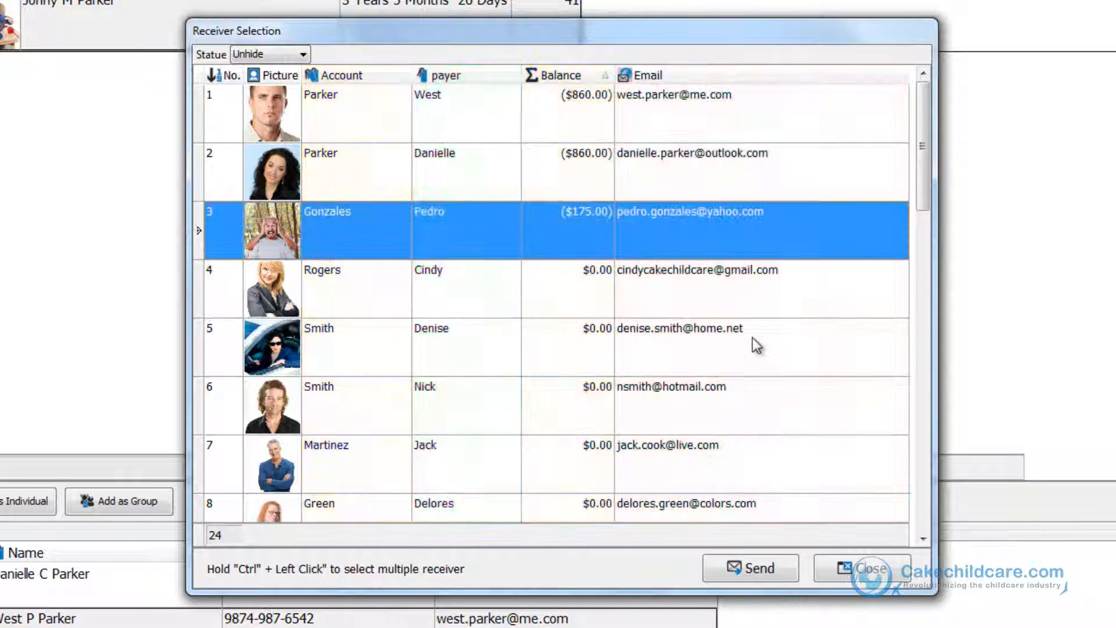
{"action": "scroll", "coordinate": [743, 337], "scroll_direction": "down", "scroll_amount": 3}
{"action": "scroll", "coordinate": [749, 343], "scroll_direction": "down", "scroll_amount": 3}
{"action": "left_click", "coordinate": [749, 343]}
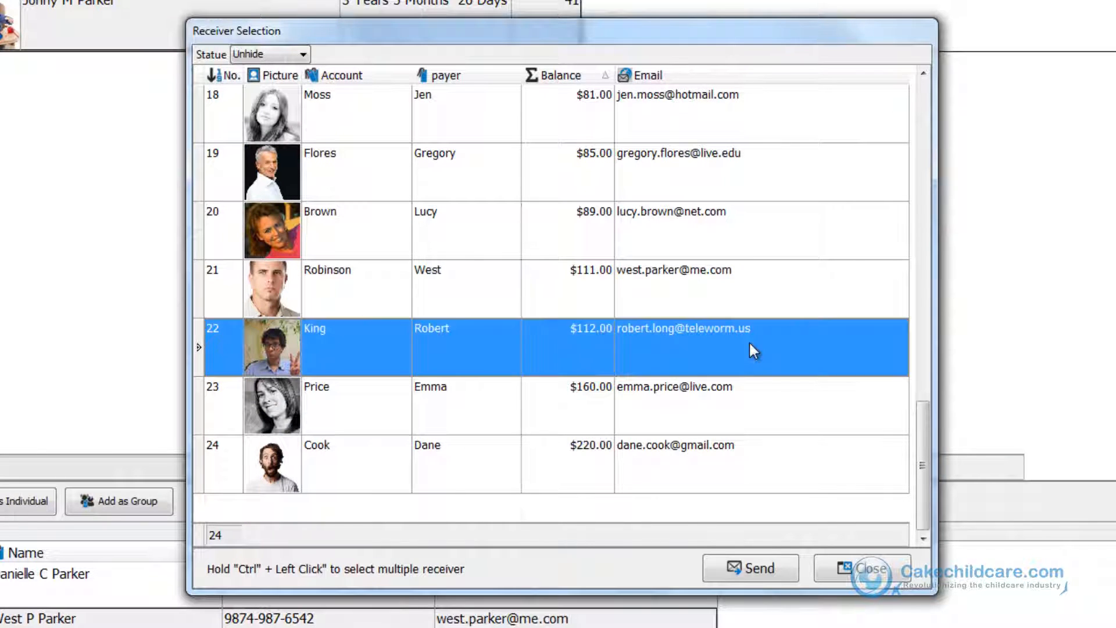
{"action": "key", "text": "ctrl+a"}
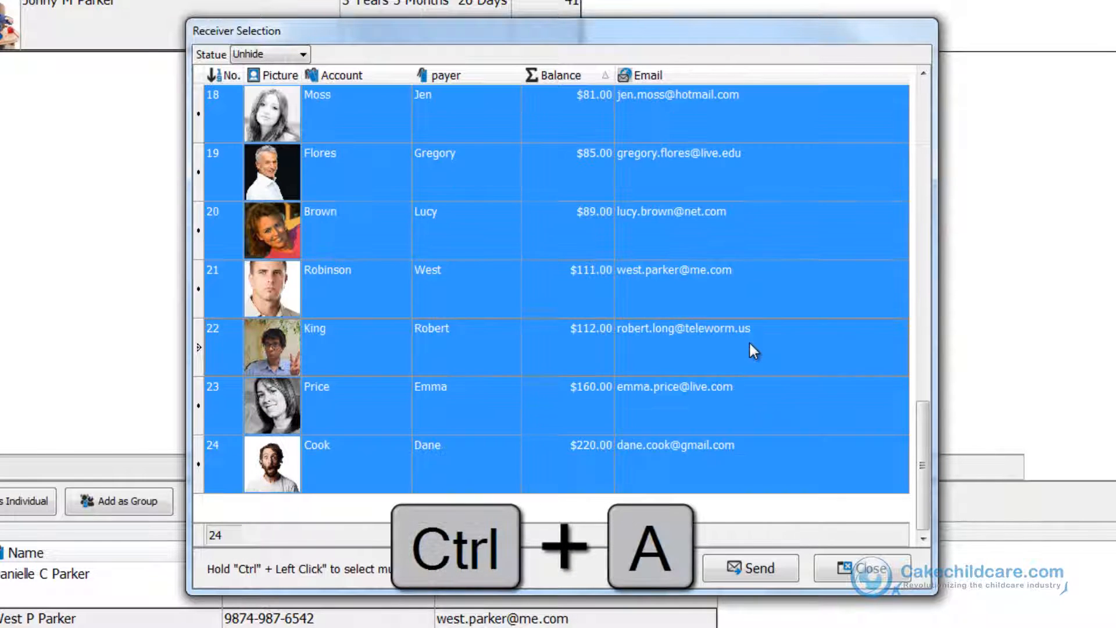
{"action": "scroll", "coordinate": [751, 348], "scroll_direction": "up", "scroll_amount": 8}
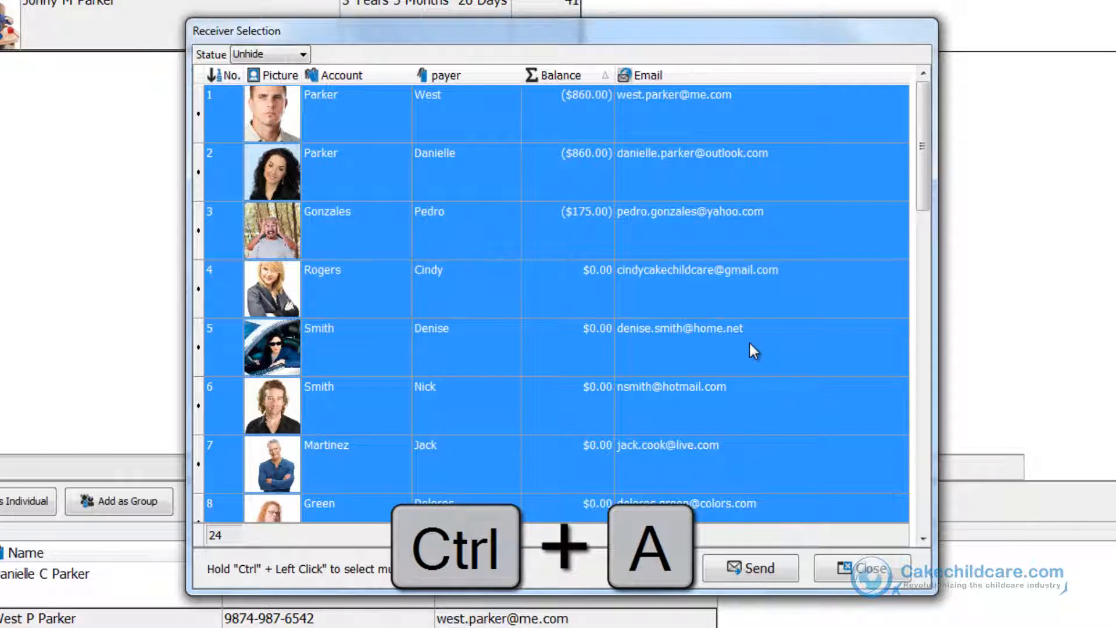
{"action": "scroll", "coordinate": [749, 345], "scroll_direction": "down", "scroll_amount": 8}
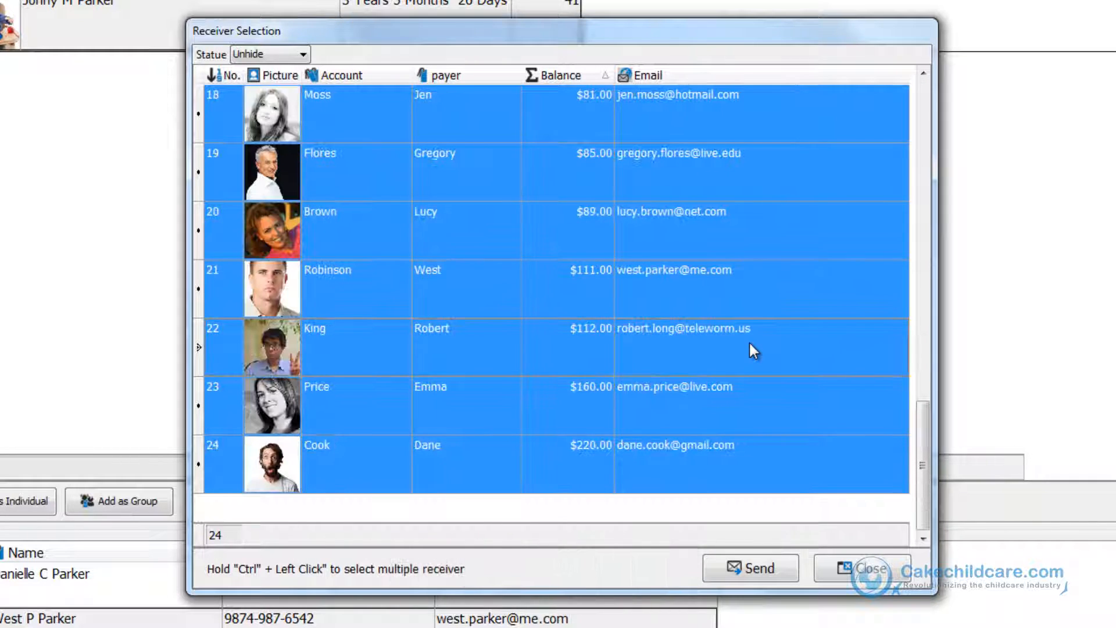
Select the seven receivers with balances from $81.00 to $220.00, send them e-invoices, and close the sending dialog.
{"action": "left_click", "coordinate": [664, 459], "text": "ctrl"}
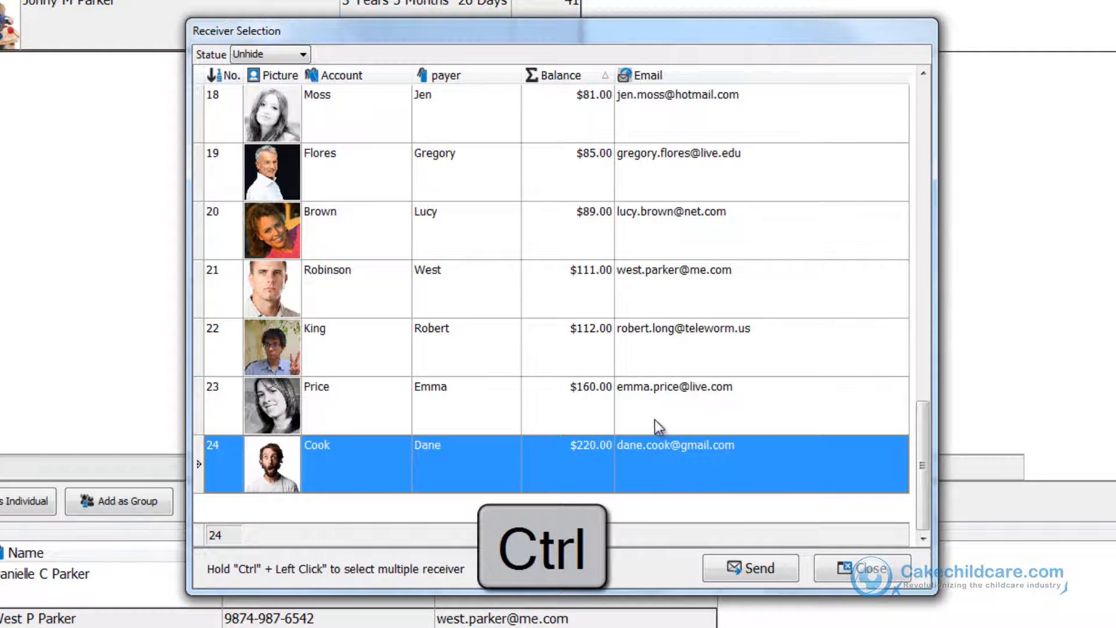
{"action": "left_click", "coordinate": [662, 385], "text": "ctrl"}
{"action": "left_click", "coordinate": [683, 344], "text": "ctrl"}
{"action": "left_click", "coordinate": [689, 288], "text": "ctrl"}
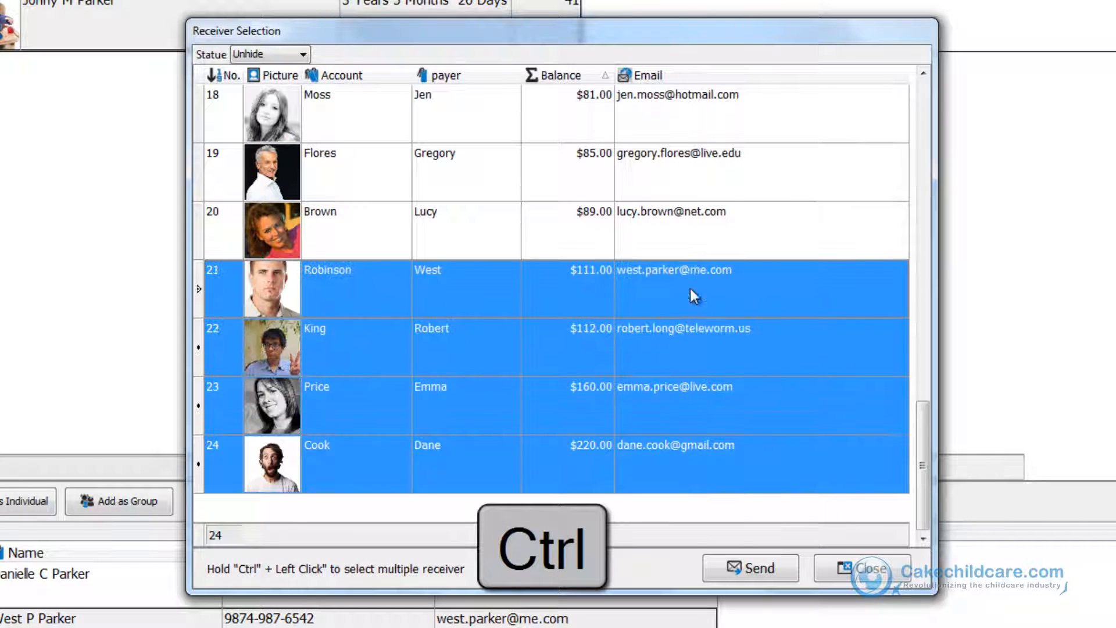
{"action": "left_click", "coordinate": [686, 161], "text": "ctrl"}
{"action": "left_click", "coordinate": [686, 110], "text": "ctrl"}
{"action": "left_click", "coordinate": [668, 226], "text": "ctrl"}
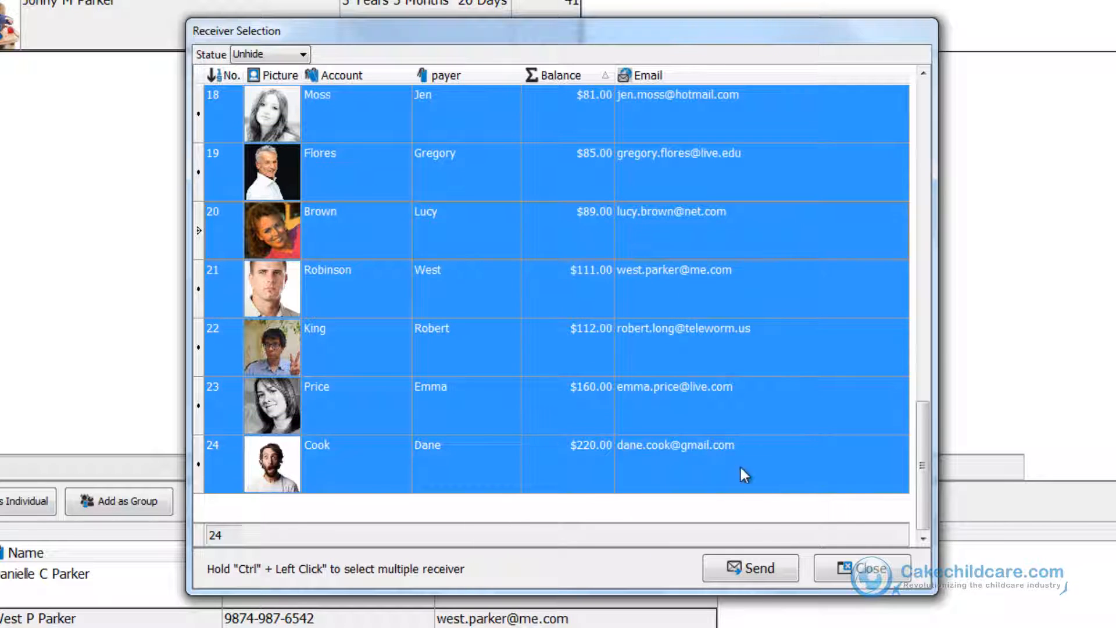
{"action": "left_click", "coordinate": [754, 567]}
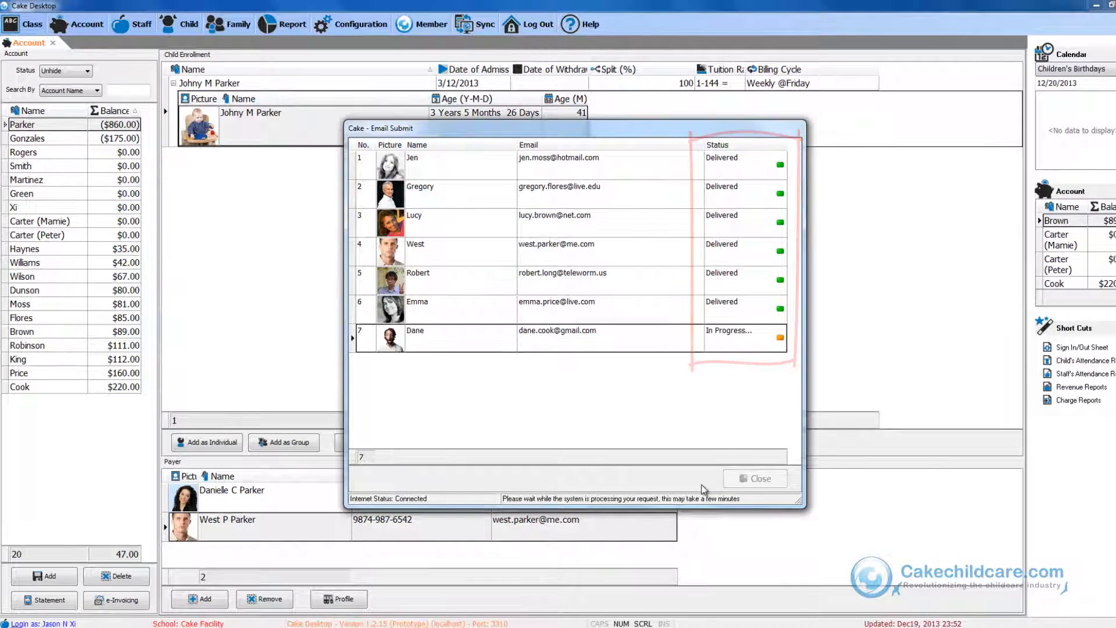
{"action": "left_click", "coordinate": [747, 484]}
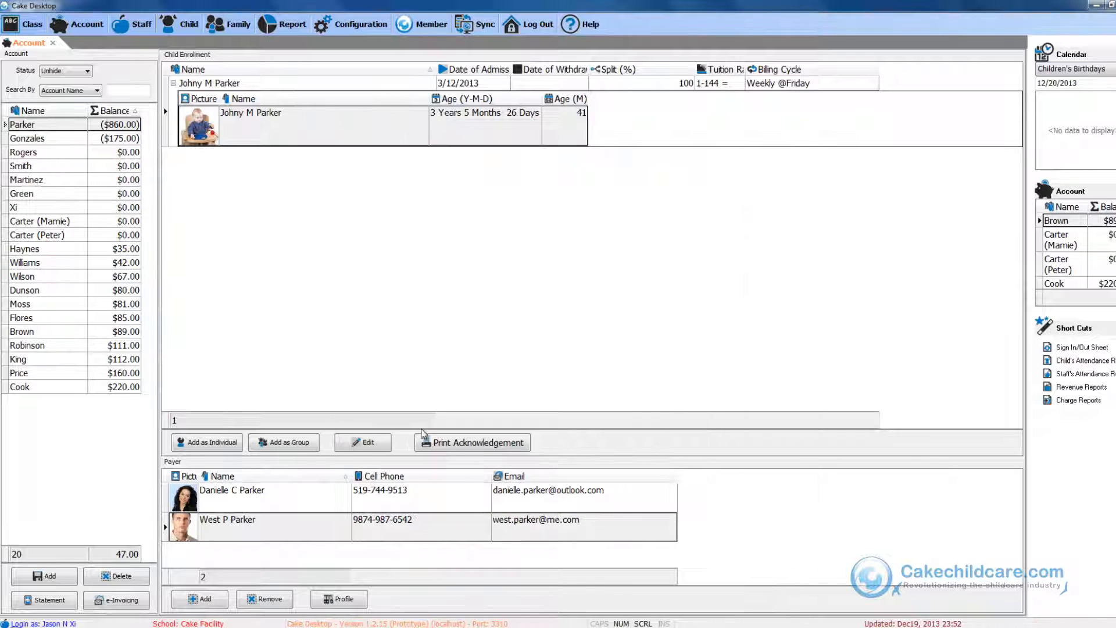
Open the Dunson account statement, print its invoice, and close the preview and the statement.
{"action": "double_click", "coordinate": [29, 290]}
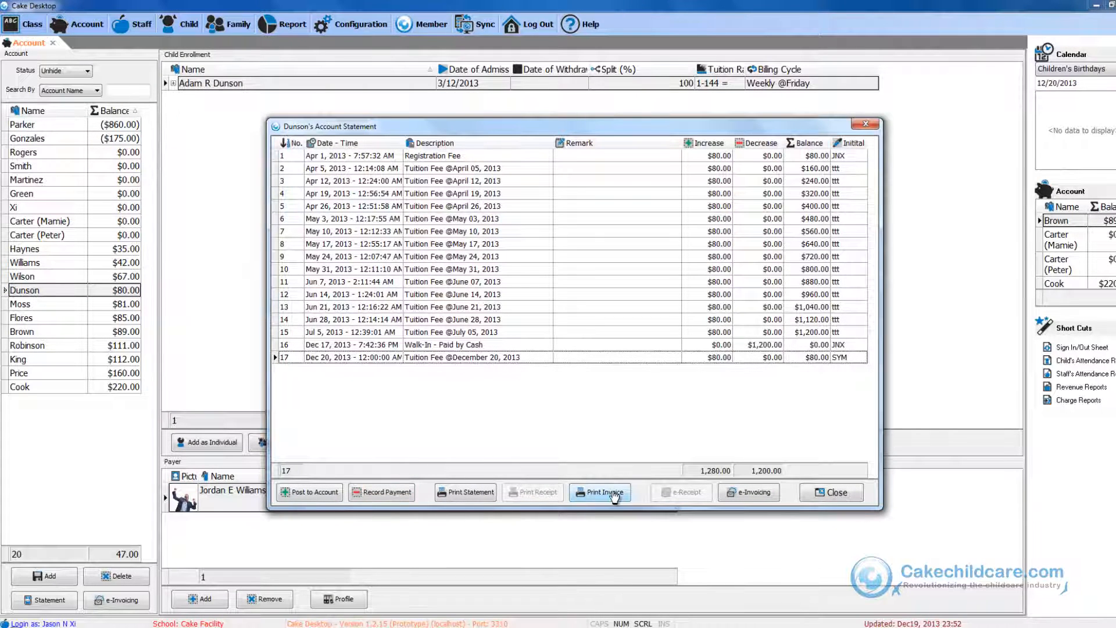
{"action": "left_click", "coordinate": [577, 493]}
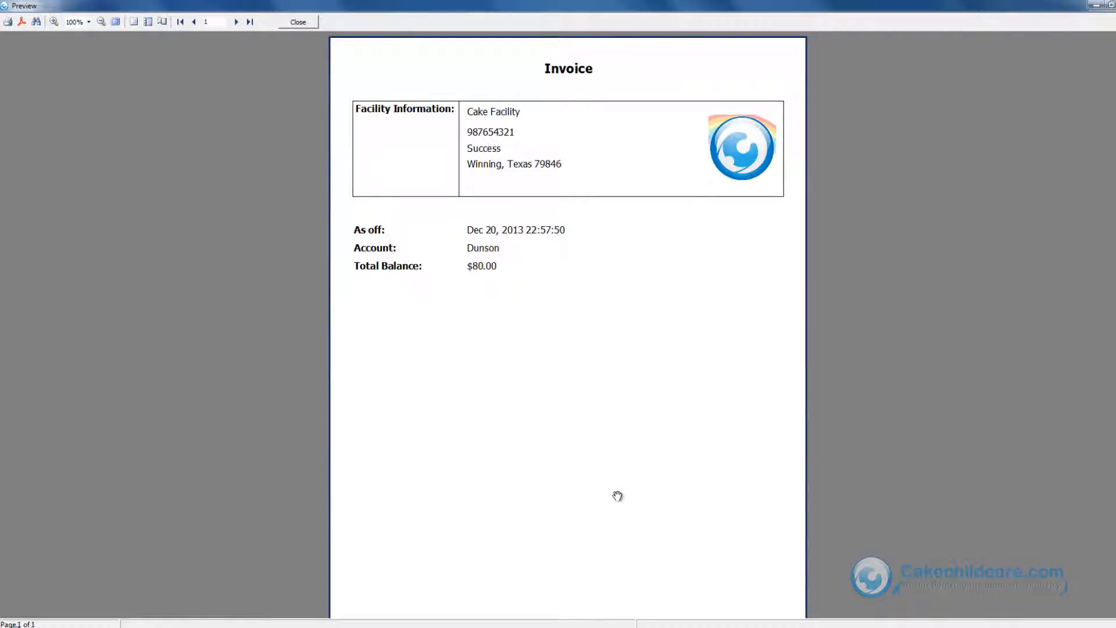
{"action": "left_click", "coordinate": [298, 22]}
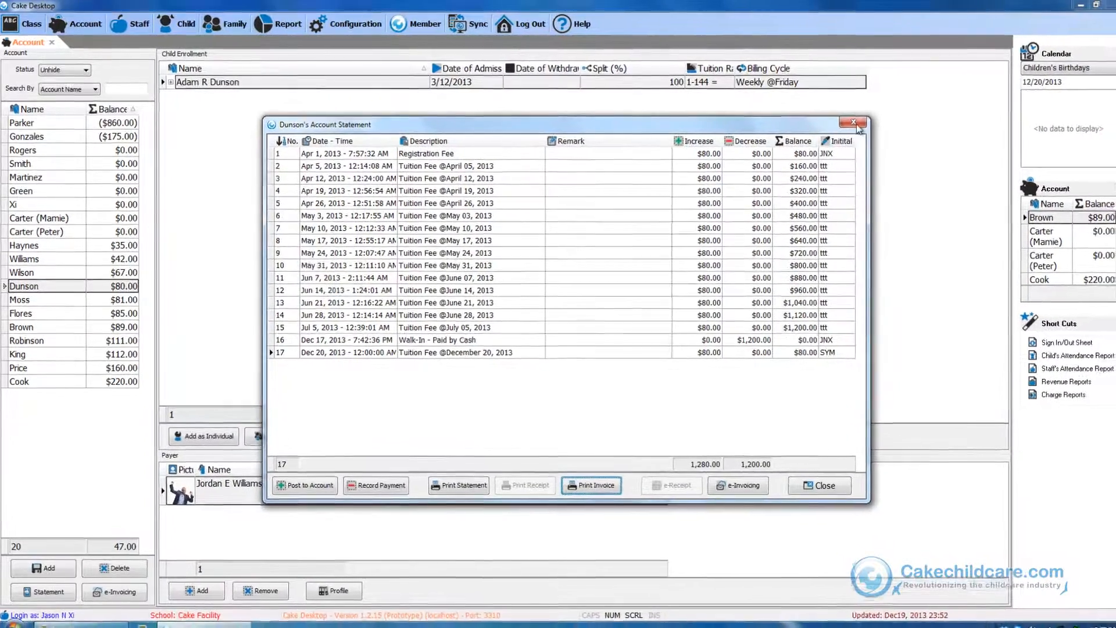
{"action": "left_click", "coordinate": [865, 123]}
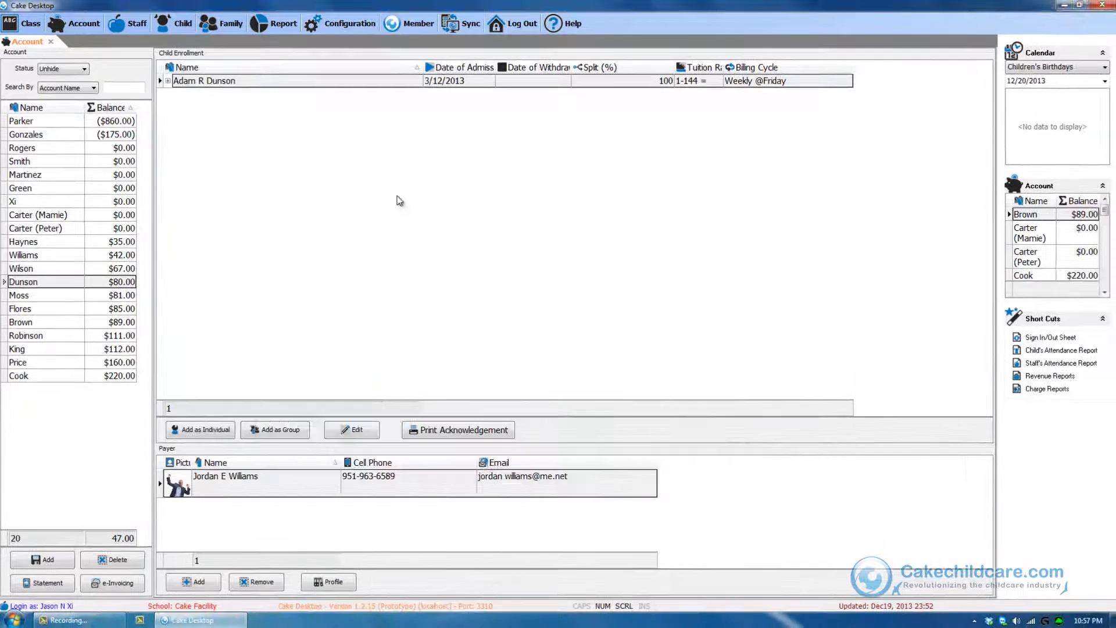
Select the Xi account and sort the side account panel by name and then by balance.
{"action": "left_click", "coordinate": [112, 202]}
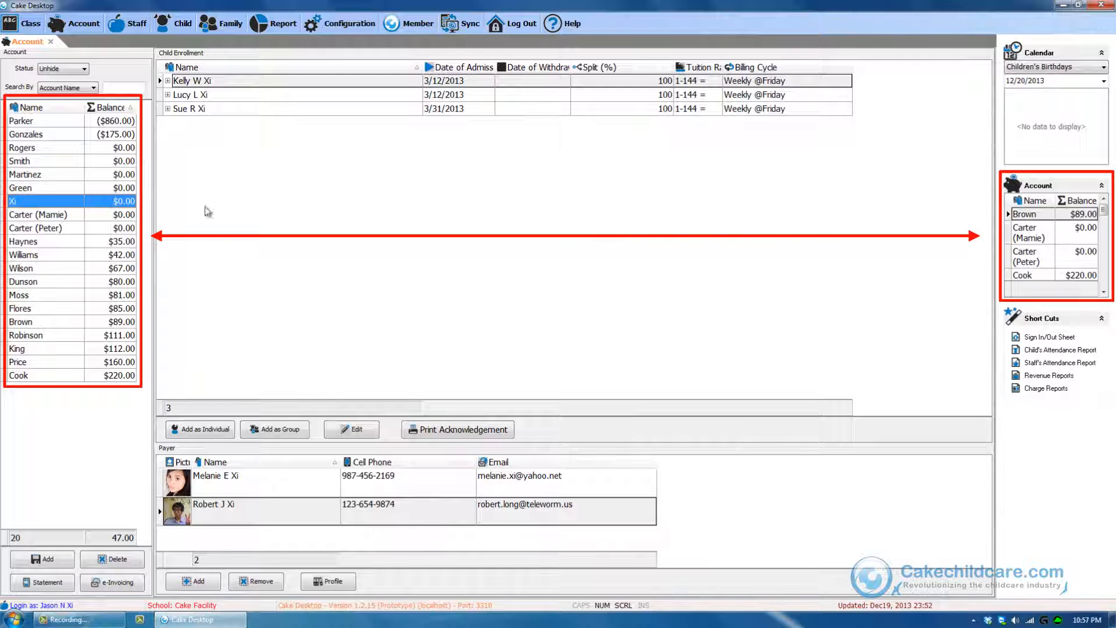
{"action": "left_click", "coordinate": [1031, 202]}
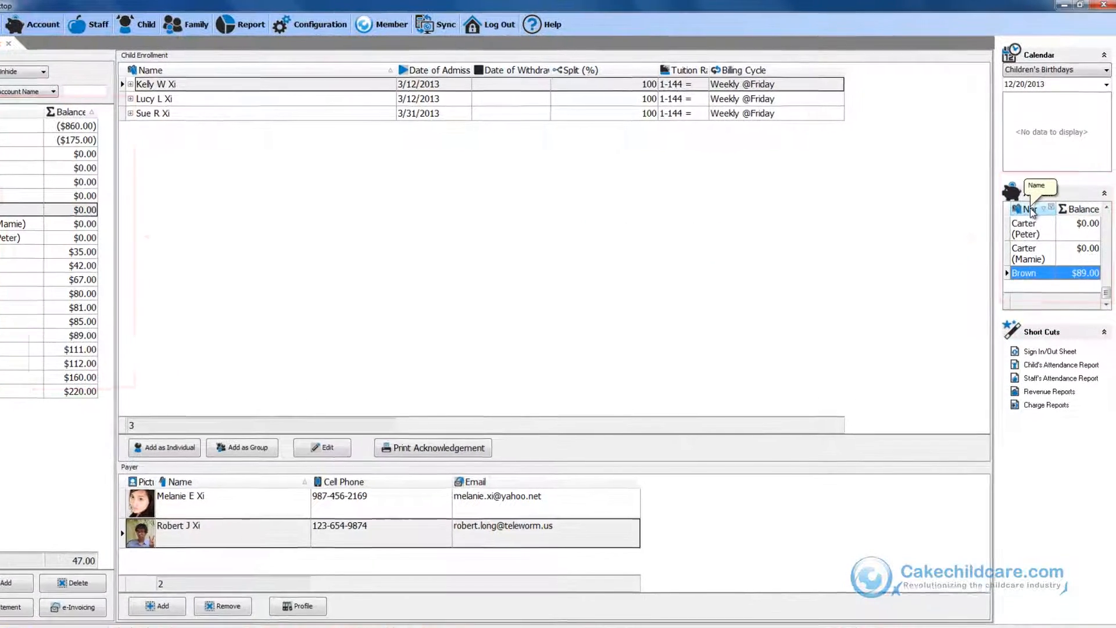
{"action": "left_click", "coordinate": [1029, 201]}
{"action": "scroll", "coordinate": [1046, 244], "scroll_direction": "up", "scroll_amount": 5}
{"action": "left_click", "coordinate": [1063, 214]}
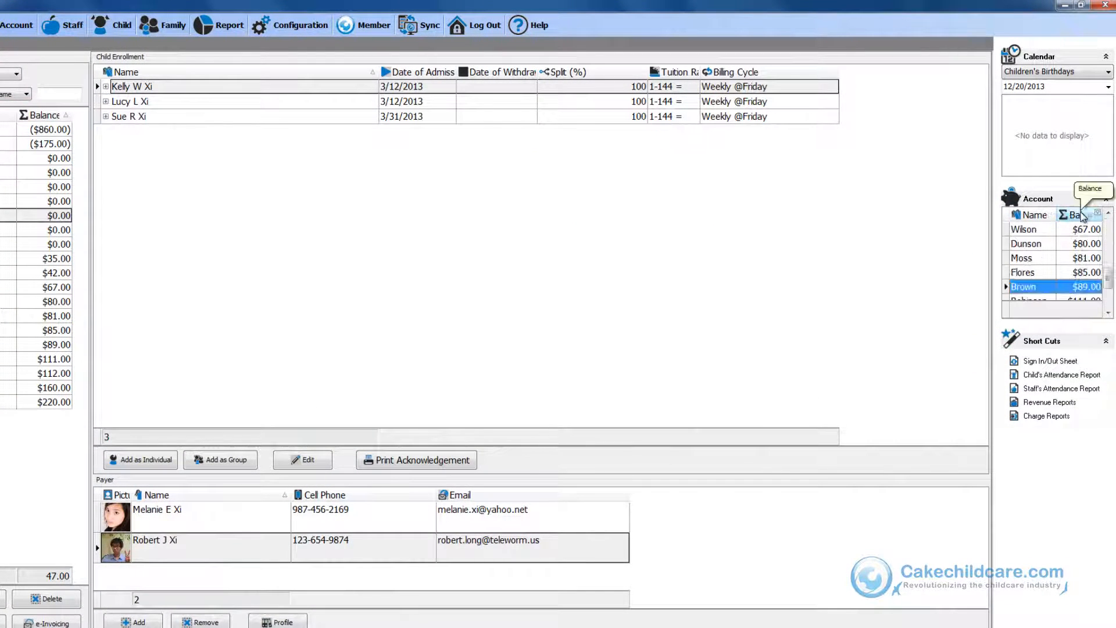
{"action": "scroll", "coordinate": [1053, 267], "scroll_direction": "up", "scroll_amount": 5}
{"action": "left_click", "coordinate": [1053, 268]}
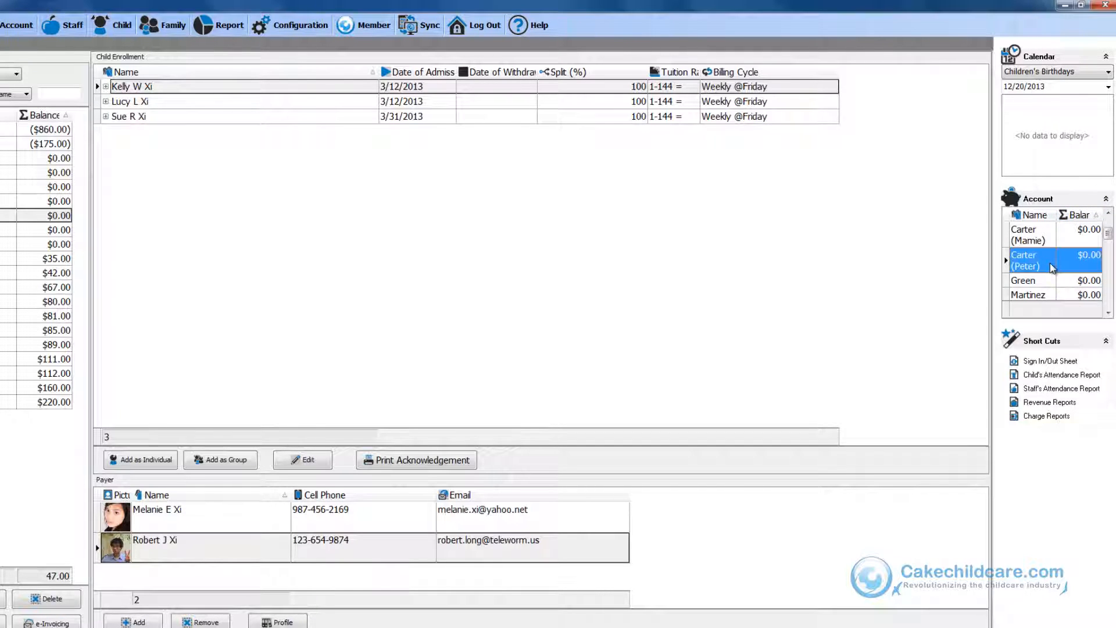
{"action": "double_click", "coordinate": [1053, 267]}
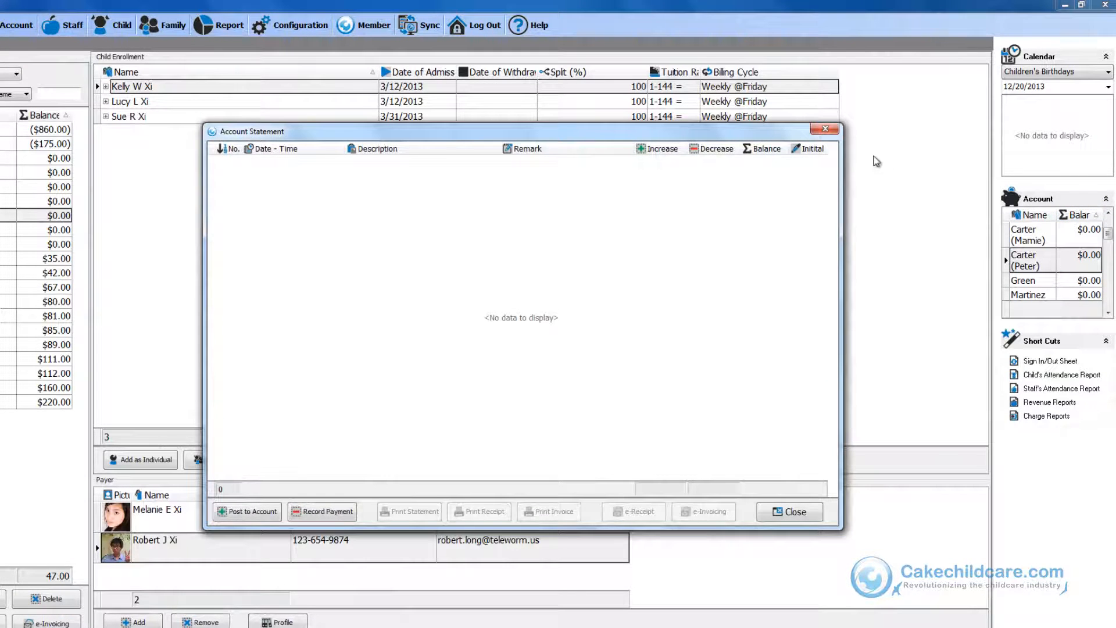
{"action": "left_click", "coordinate": [827, 130]}
{"action": "left_click", "coordinate": [1036, 281]}
{"action": "scroll", "coordinate": [1036, 280], "scroll_direction": "down", "scroll_amount": 5}
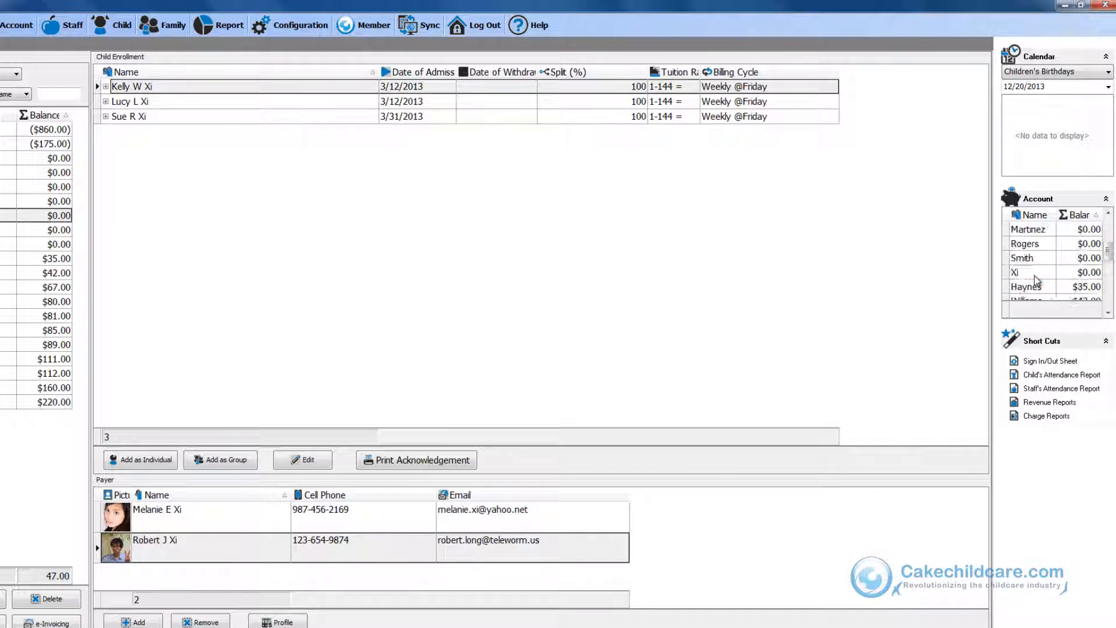
{"action": "double_click", "coordinate": [1036, 278]}
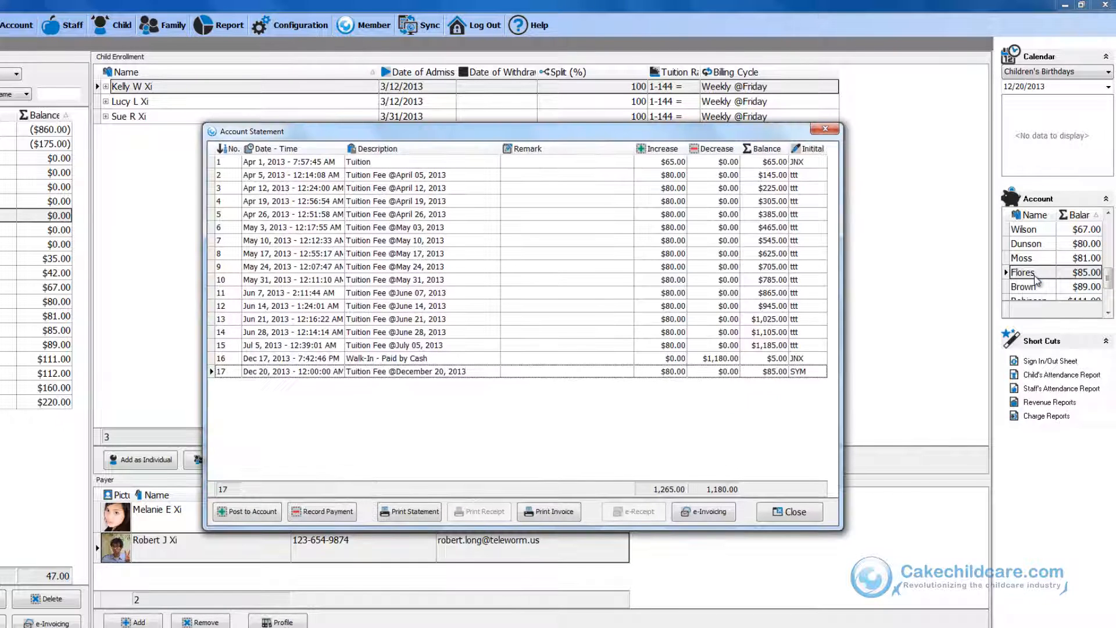
{"action": "left_click", "coordinate": [825, 129]}
{"action": "left_click", "coordinate": [1043, 299]}
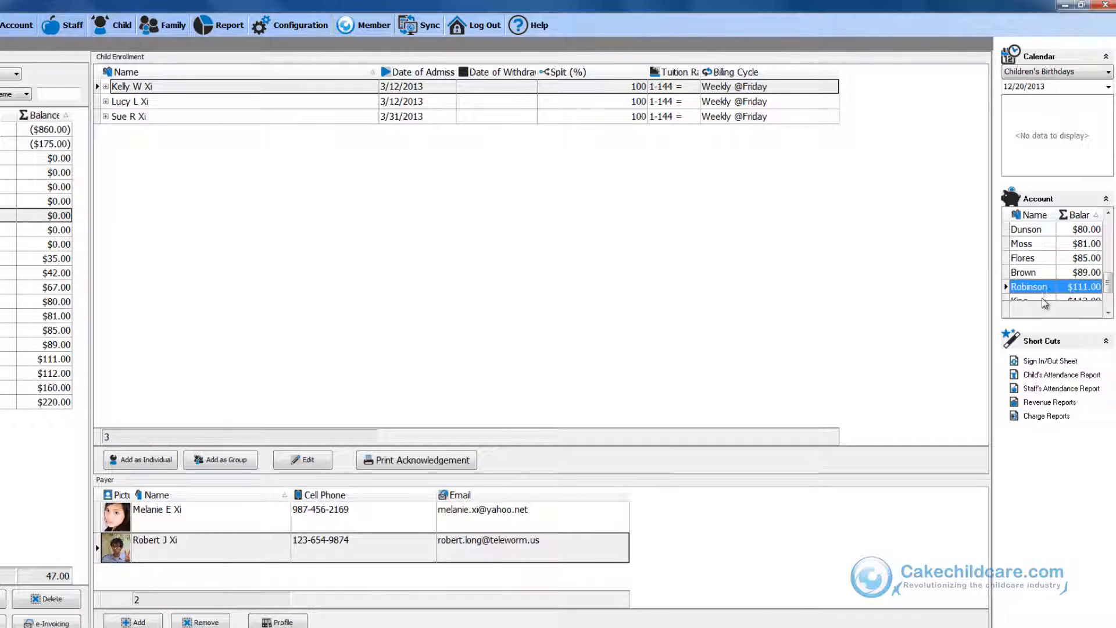
{"action": "double_click", "coordinate": [1045, 295]}
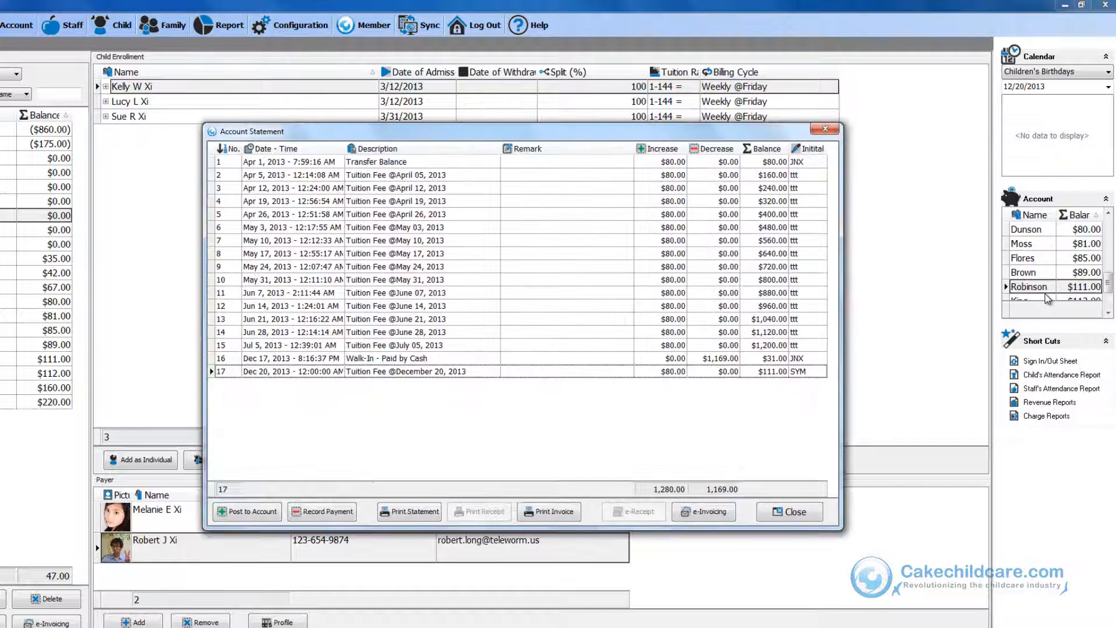
{"action": "left_click", "coordinate": [825, 128]}
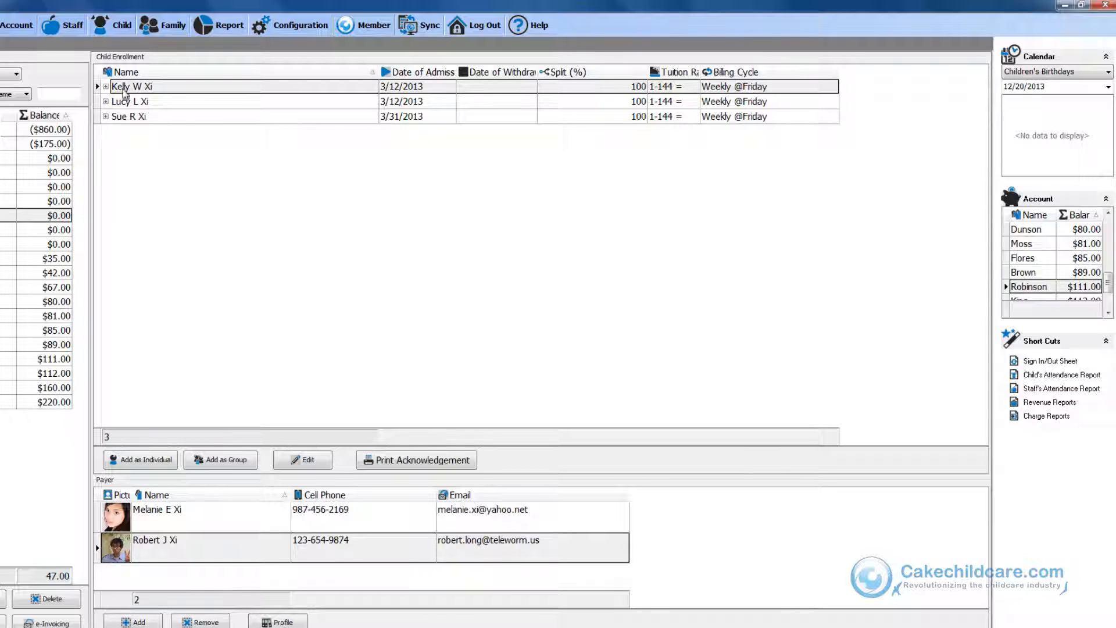
Expand the enrollment details of the three children in the Xi account and log out of the program.
{"action": "left_click", "coordinate": [106, 116]}
{"action": "left_click", "coordinate": [105, 101]}
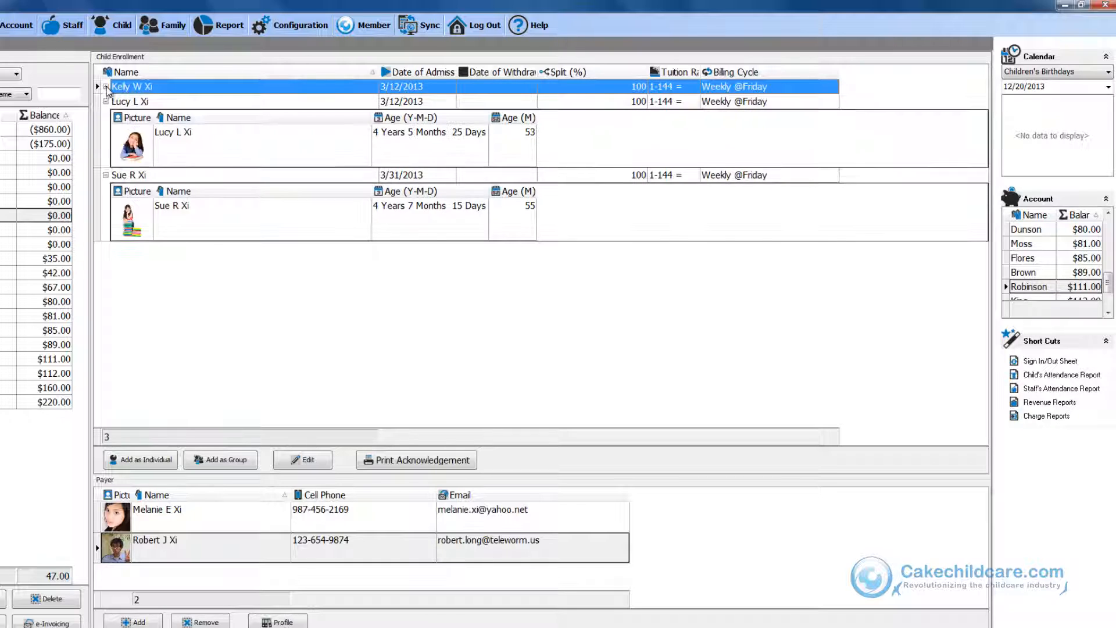
{"action": "left_click", "coordinate": [106, 86]}
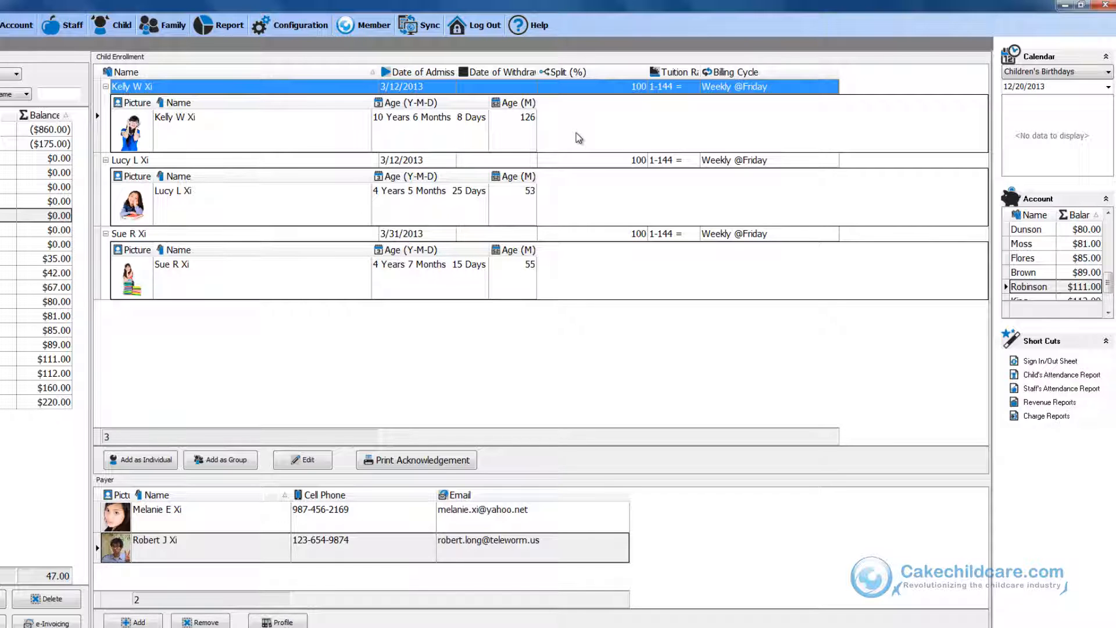
{"action": "left_click", "coordinate": [486, 26]}
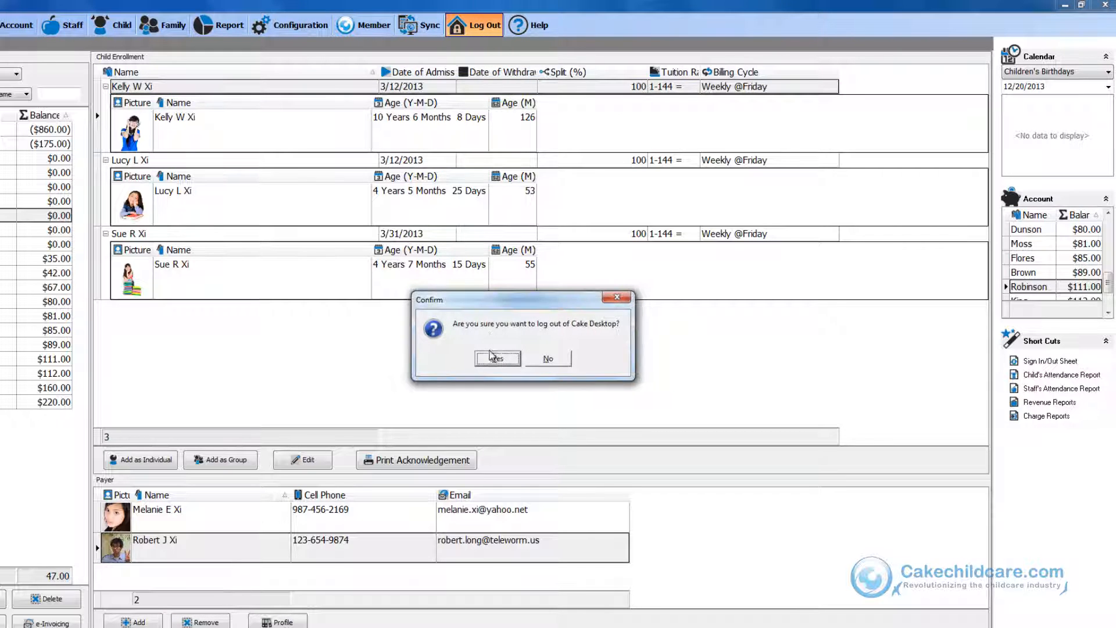
{"action": "left_click", "coordinate": [495, 357]}
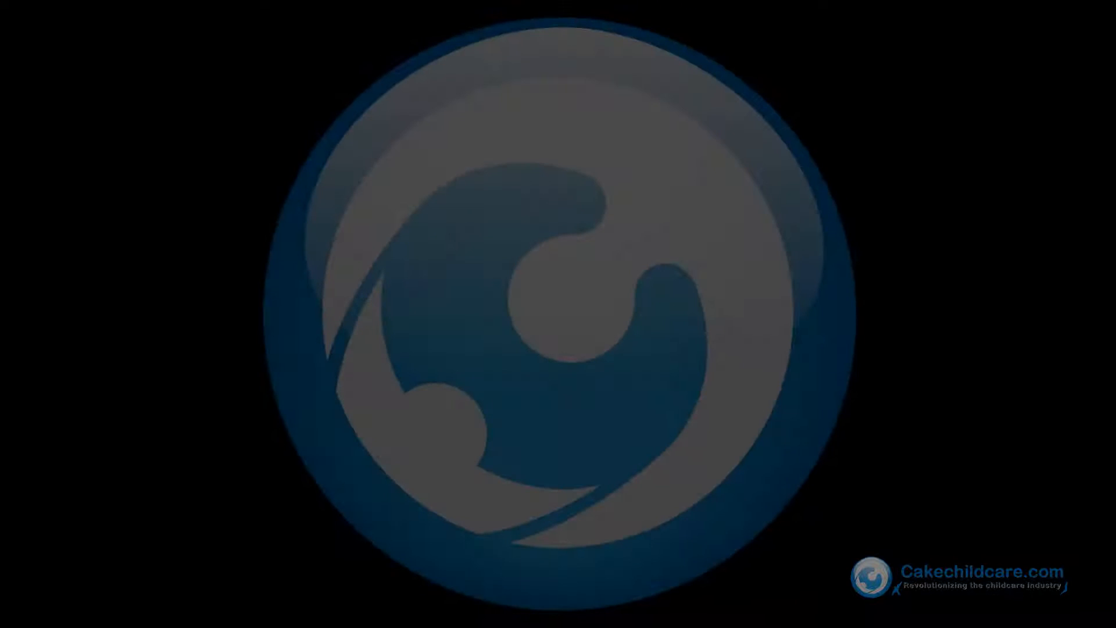